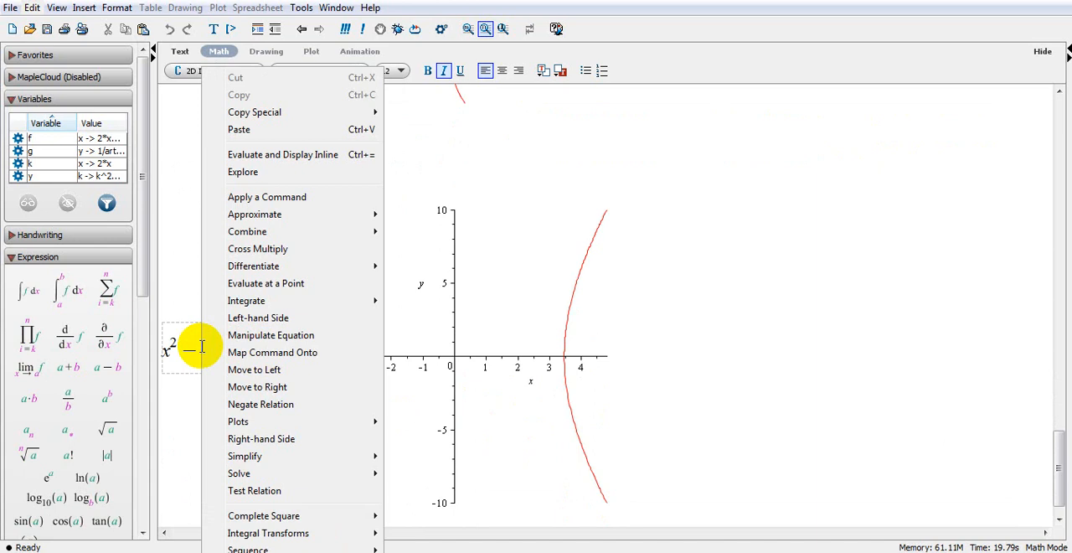
# Solve the equation x^2 − y^2/9 = 12 for the variable x.
pyautogui.moveTo(234, 471)
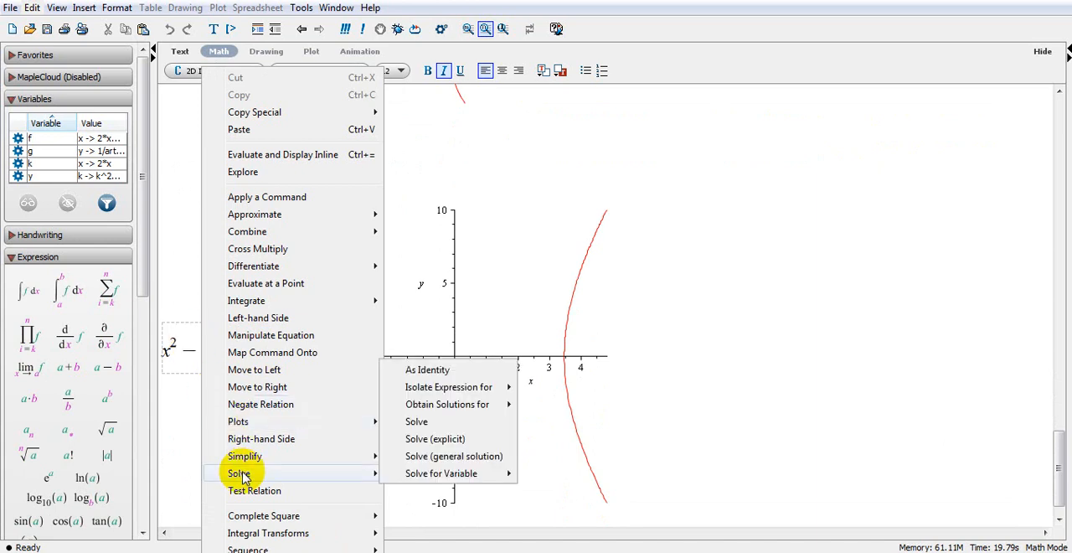
pyautogui.moveTo(421, 481)
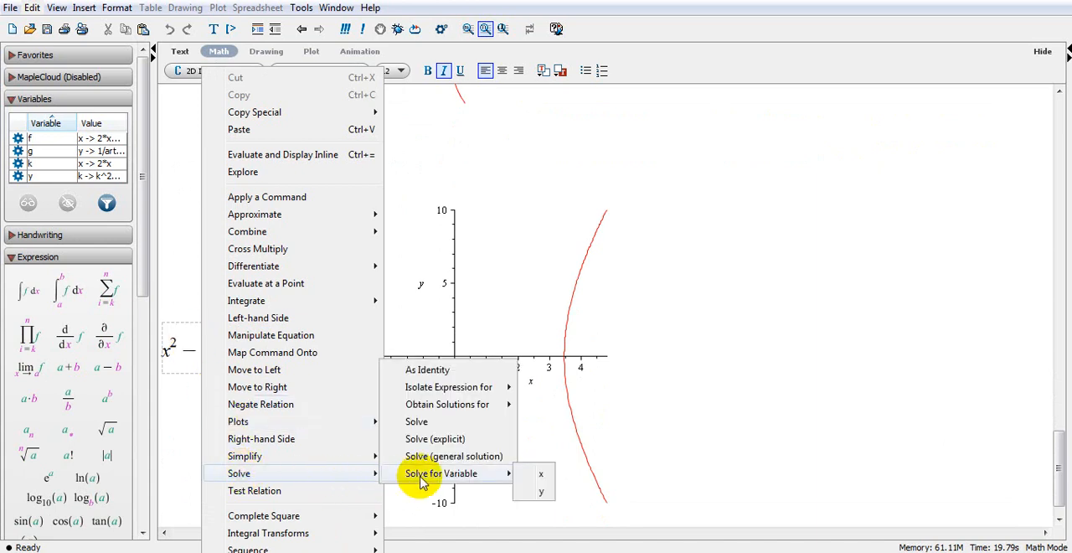
pyautogui.click(542, 476)
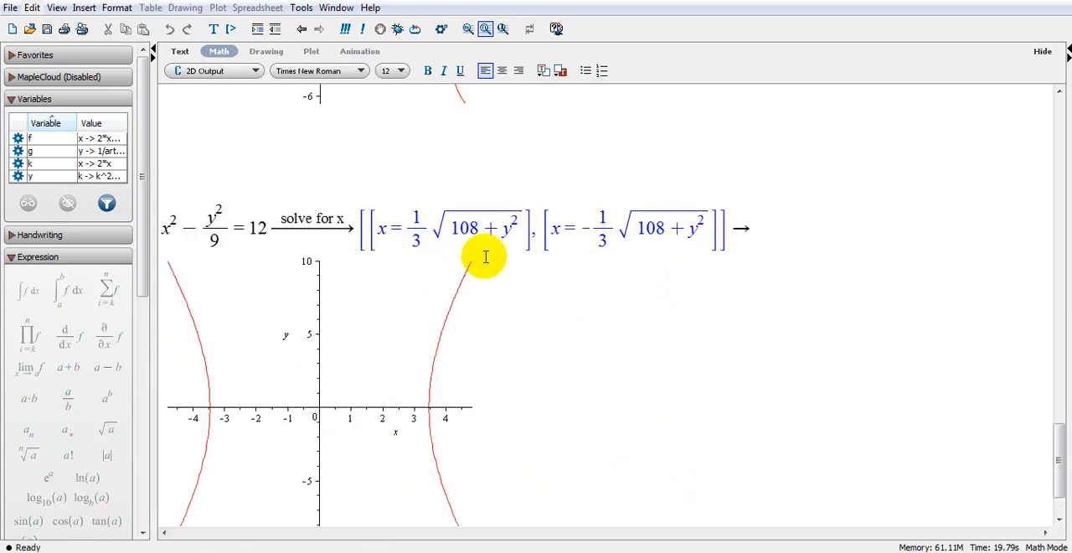
# Solve the same equation x^2 − y^2/9 = 12 for the variable y.
pyautogui.rightClick(220, 219)
pyautogui.moveTo(276, 474)
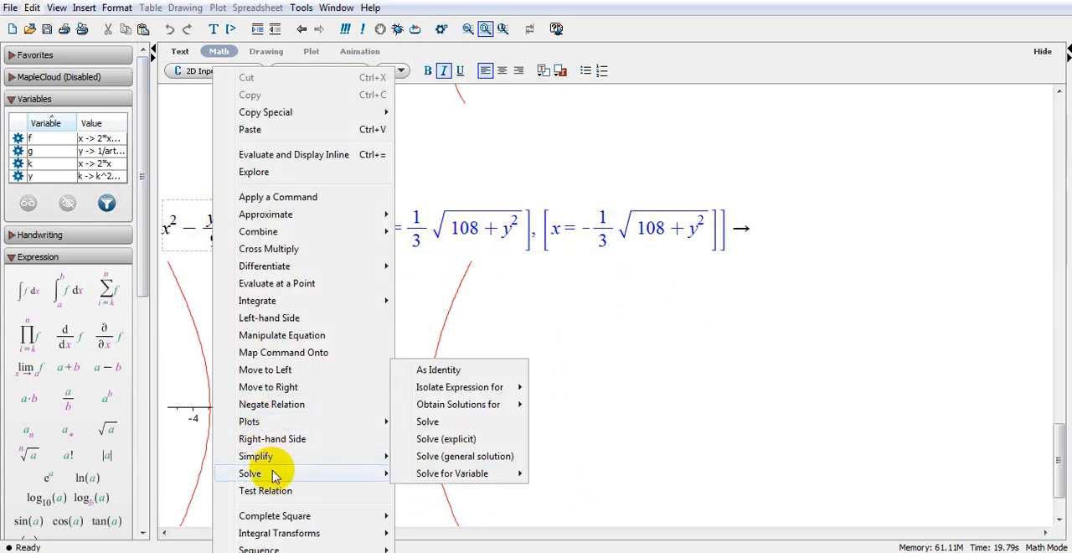
pyautogui.moveTo(429, 481)
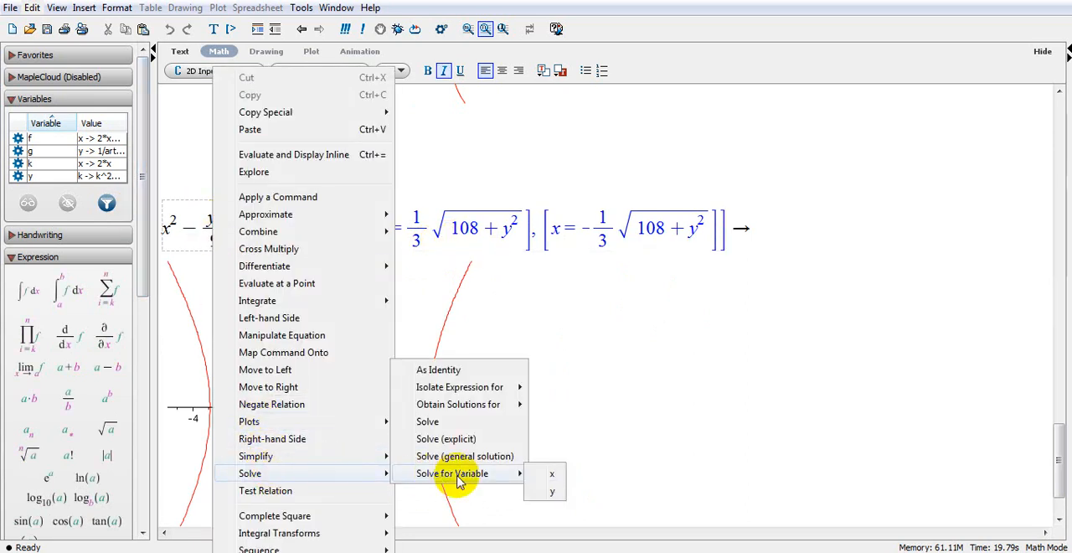
pyautogui.click(552, 493)
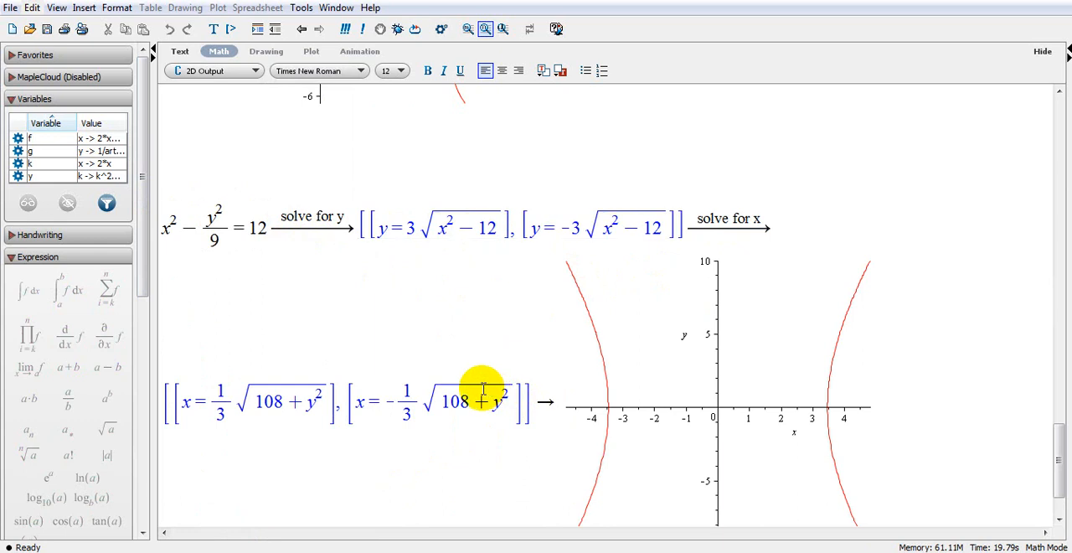
# Add a blank line in math mode below the hyperbola plot.
pyautogui.scroll(-1, 482, 385)
pyautogui.scroll(-1, 360, 306)
pyautogui.scroll(-2, 586, 285)
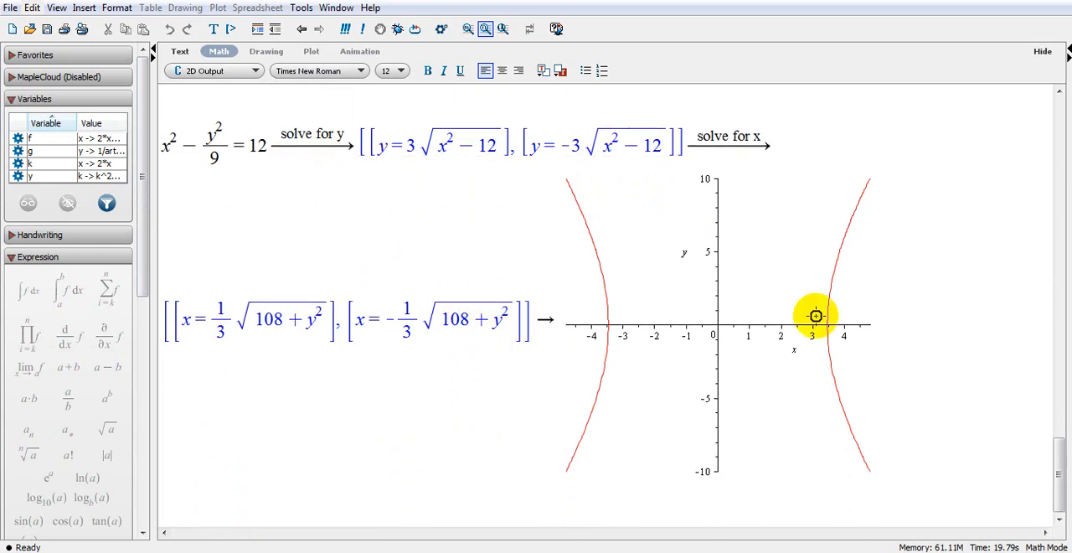
pyautogui.click(889, 326)
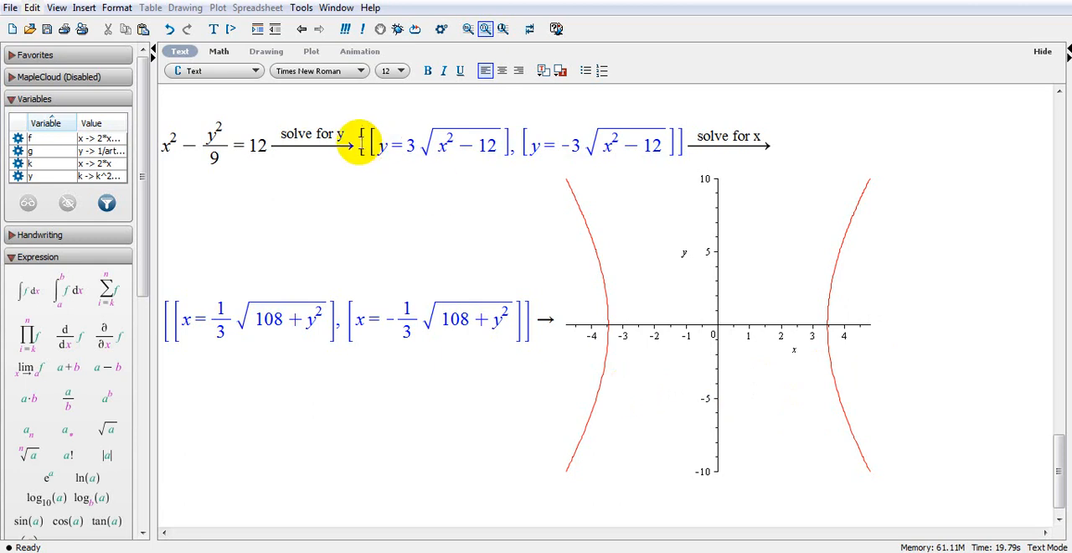
pyautogui.click(221, 53)
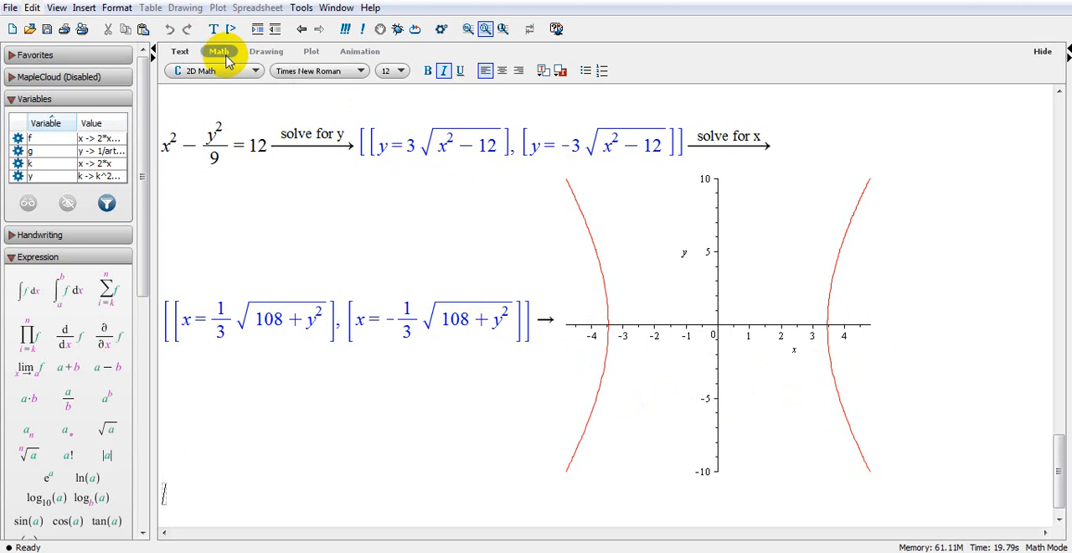
# Enter f(x) := 2·x^3 − 2·x^2 − 5 and evaluate it as a function definition.
pyautogui.write('f(x) :=')
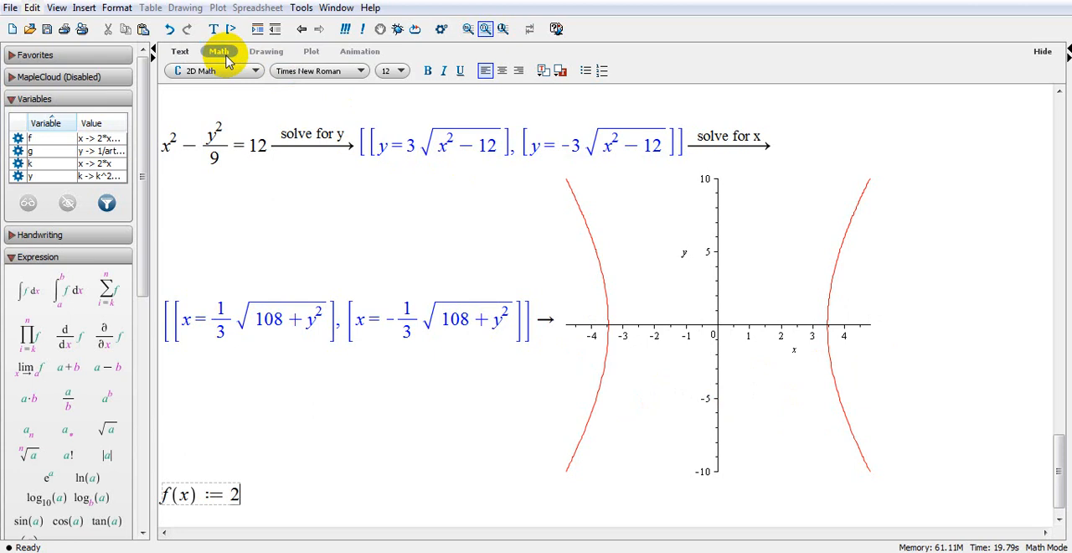
pyautogui.write('2*x')
pyautogui.write('6')
pyautogui.press('BackSpace')
pyautogui.write('^3')
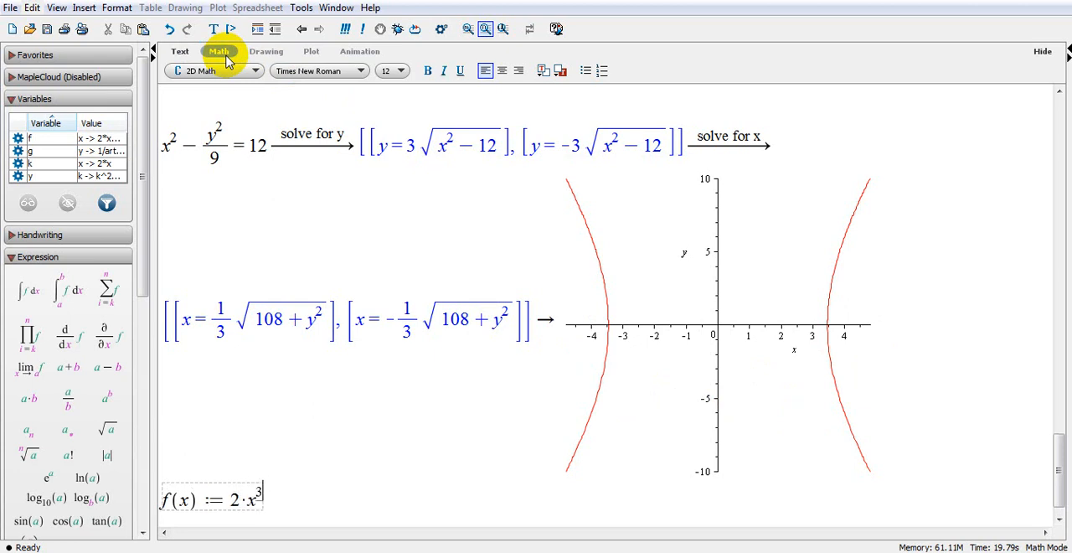
pyautogui.press('Right')
pyautogui.write('-w')
pyautogui.press('BackSpace')
pyautogui.write('2')
pyautogui.write('*x')
pyautogui.write('5')
pyautogui.press('Return')
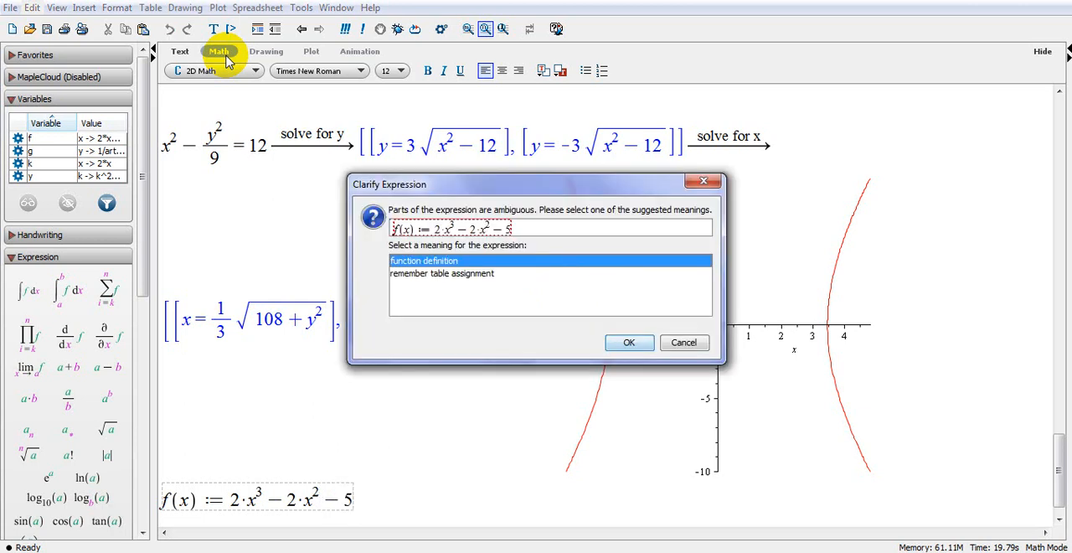
pyautogui.click(643, 347)
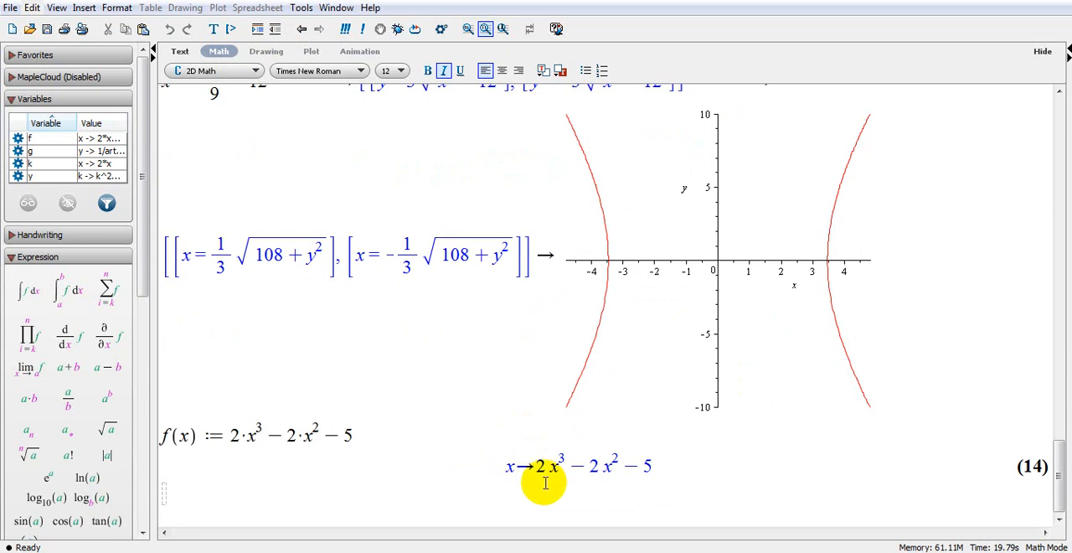
# Find the inverse of f by evaluating solve(x=f(y), y) on a new line below the function's output.
pyautogui.moveTo(532, 462); pyautogui.dragTo(660, 471)
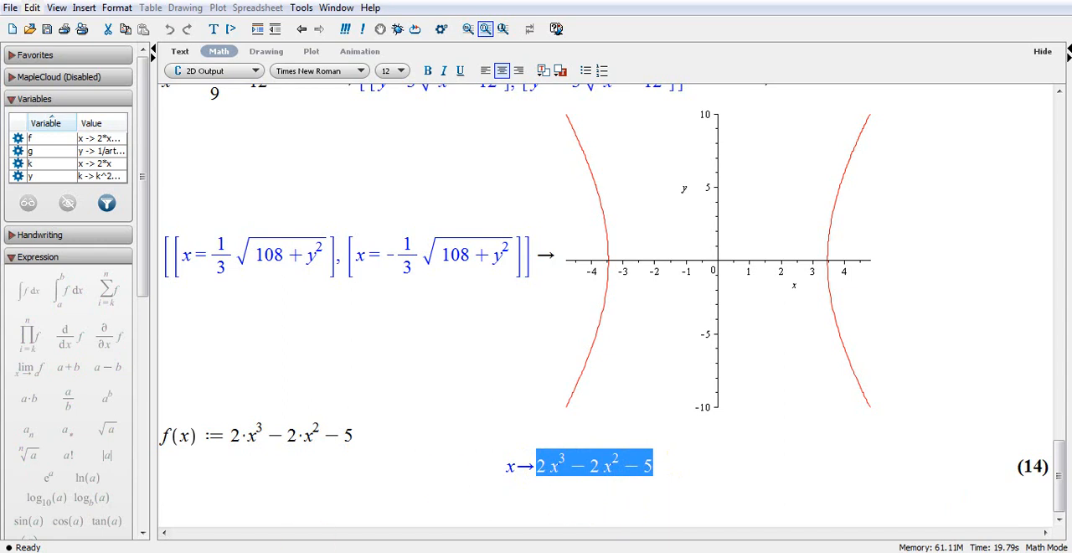
pyautogui.click(693, 468)
pyautogui.press('Return')
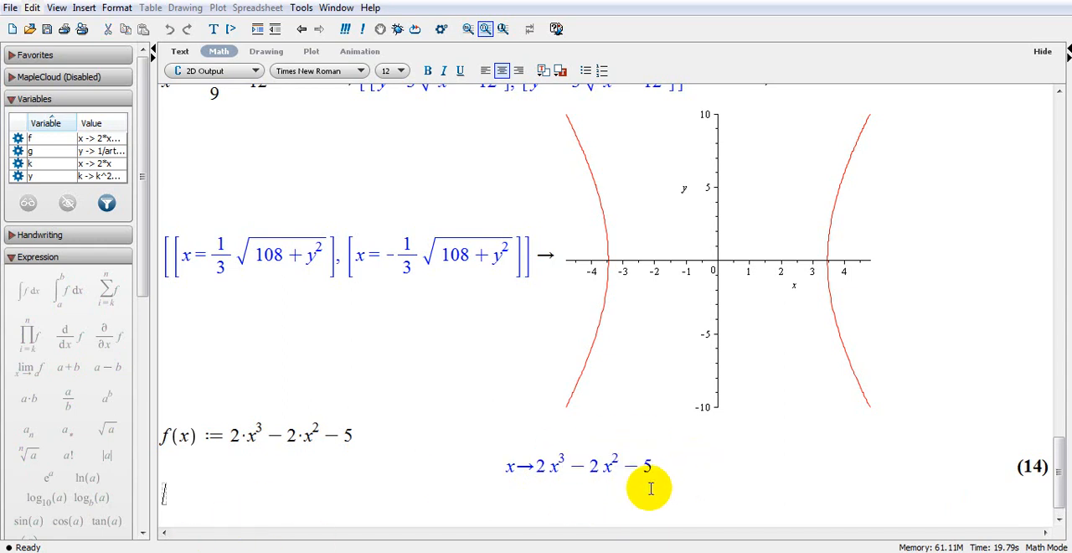
pyautogui.write('solve(')
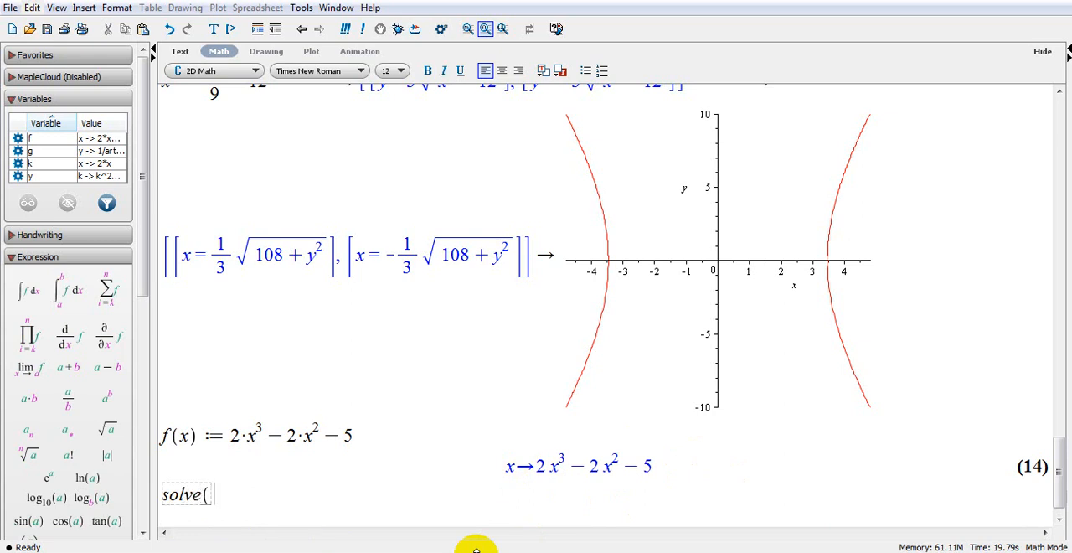
pyautogui.write('x=f(y')
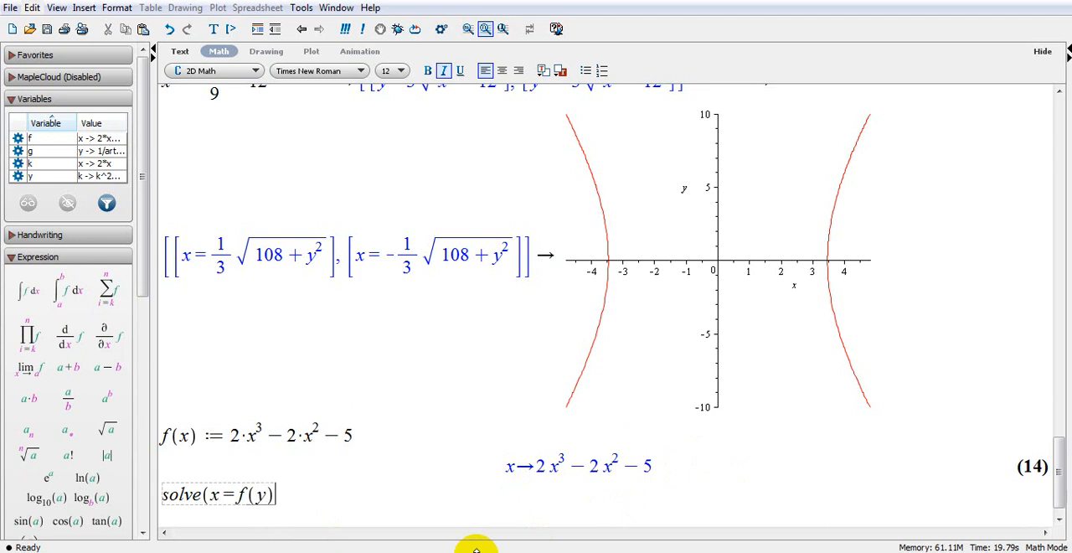
pyautogui.write('), y)')
pyautogui.press('Return')
# Examine the individual solution expressions in the output of solve(x=f(y), y).
pyautogui.scroll(5, 447, 394)
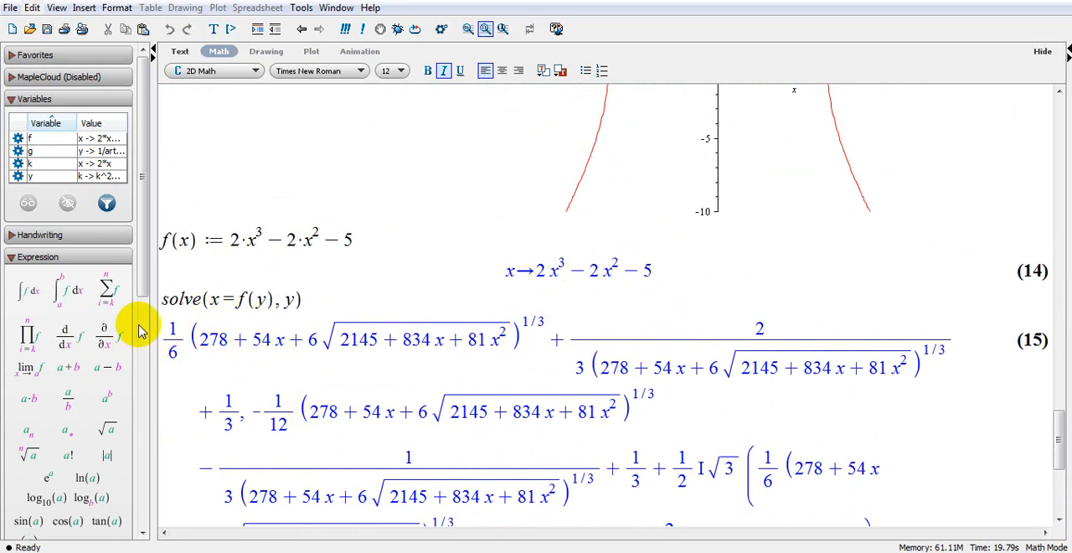
pyautogui.moveTo(164, 340); pyautogui.dragTo(667, 469)
pyautogui.scroll(-3, 653, 469)
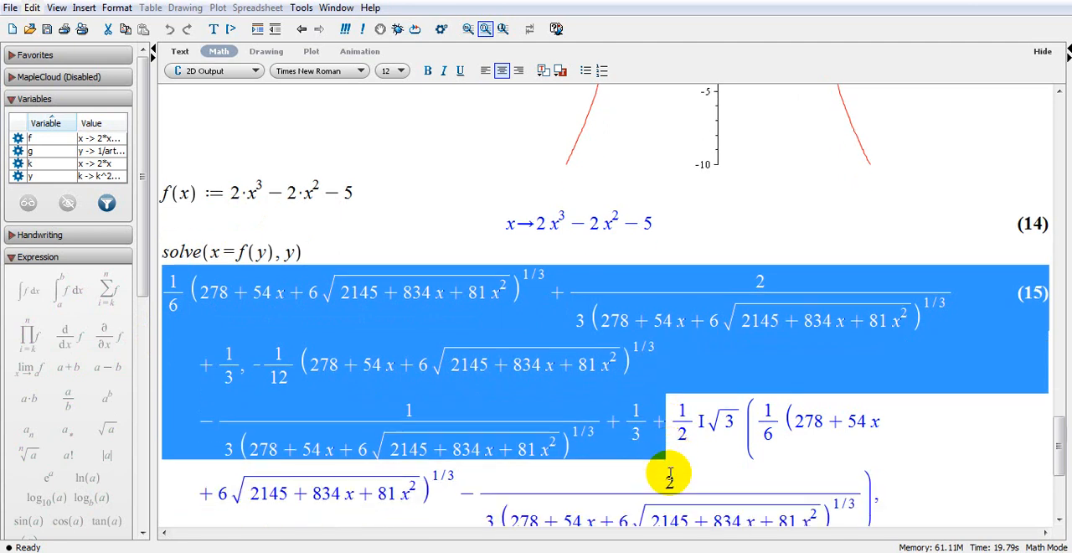
pyautogui.tripleClick(875, 478)
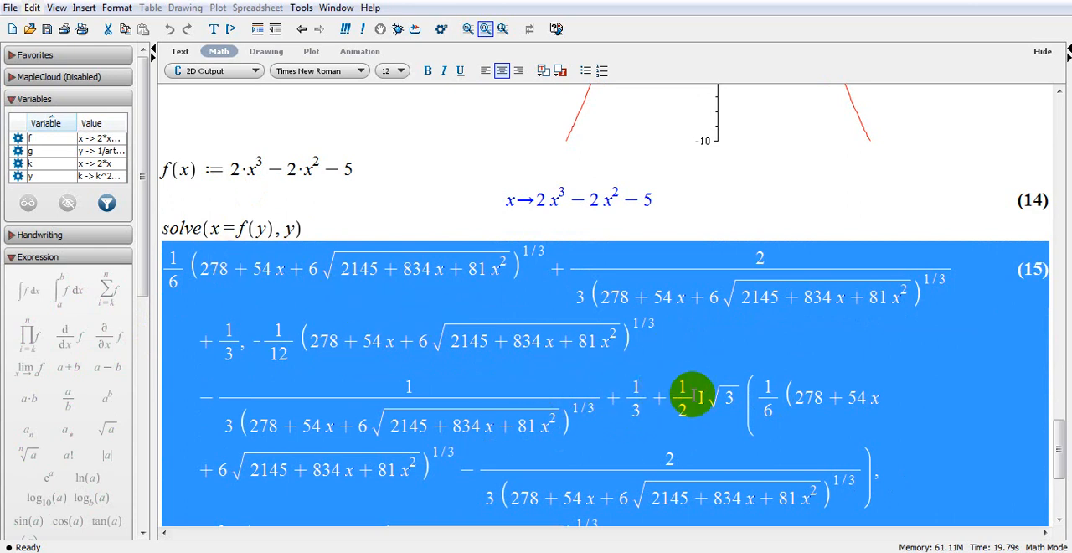
pyautogui.scroll(-3, 841, 420)
pyautogui.click(842, 421)
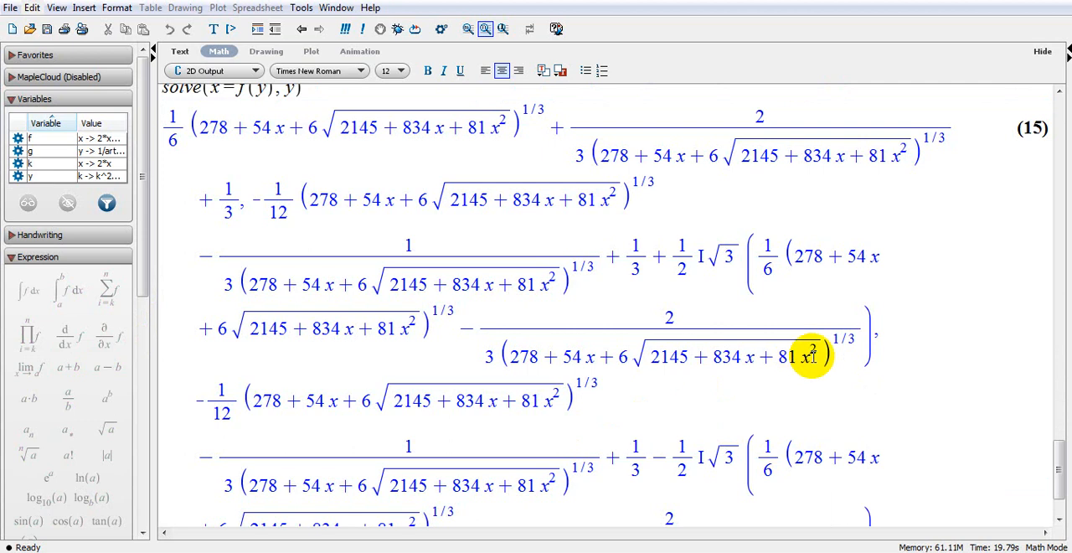
pyautogui.moveTo(212, 399); pyautogui.dragTo(342, 469)
pyautogui.scroll(-2, 390, 488)
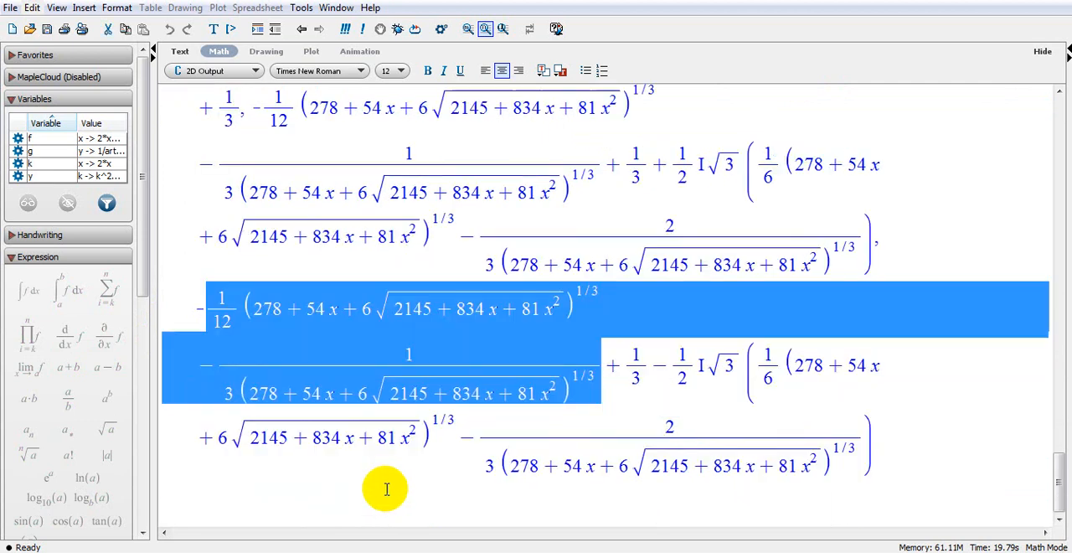
pyautogui.click(894, 460)
pyautogui.moveTo(894, 460); pyautogui.dragTo(847, 287)
pyautogui.click(860, 283)
pyautogui.scroll(4, 861, 283)
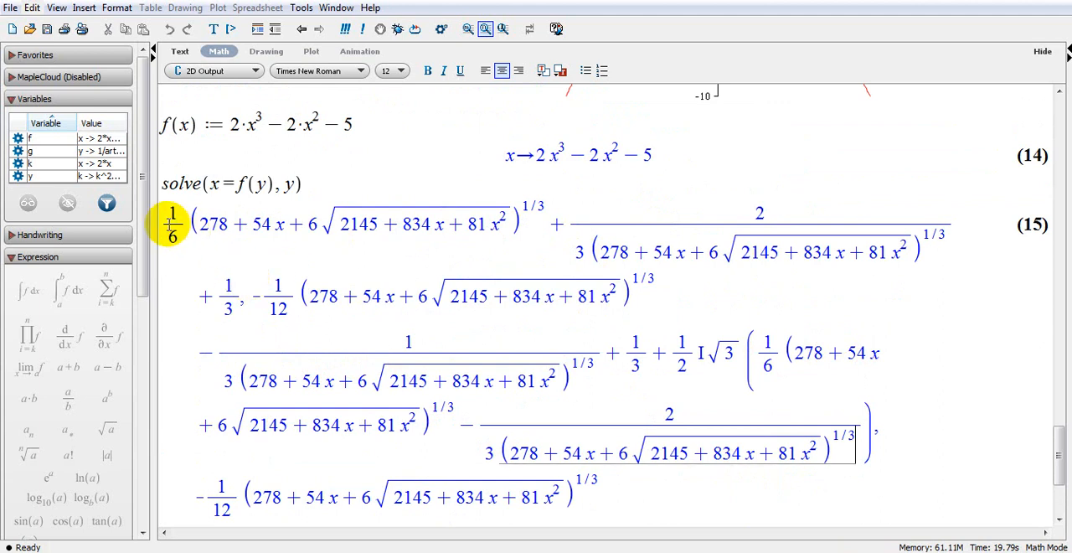
pyautogui.moveTo(167, 221); pyautogui.dragTo(241, 298)
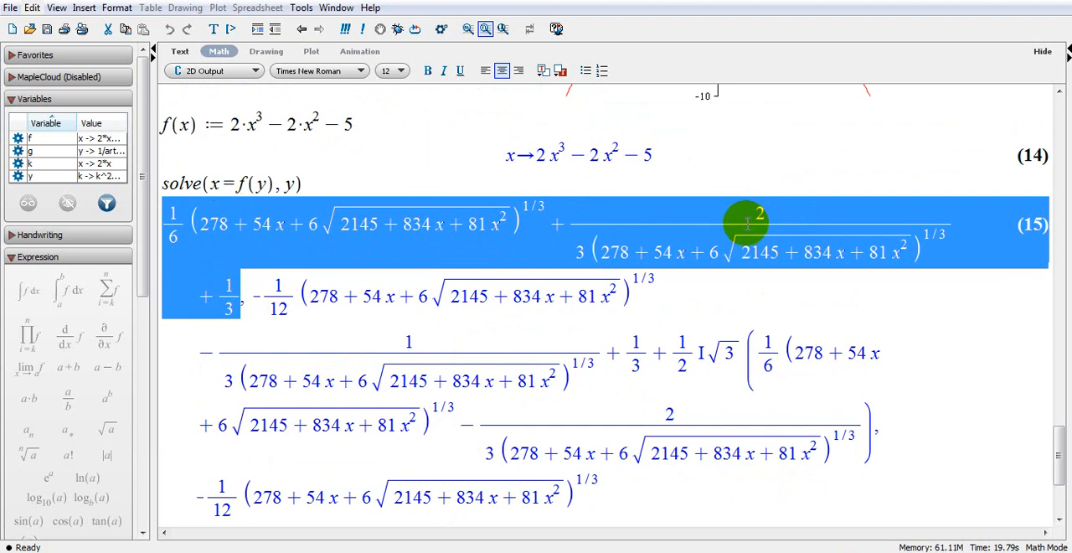
pyautogui.click(369, 189)
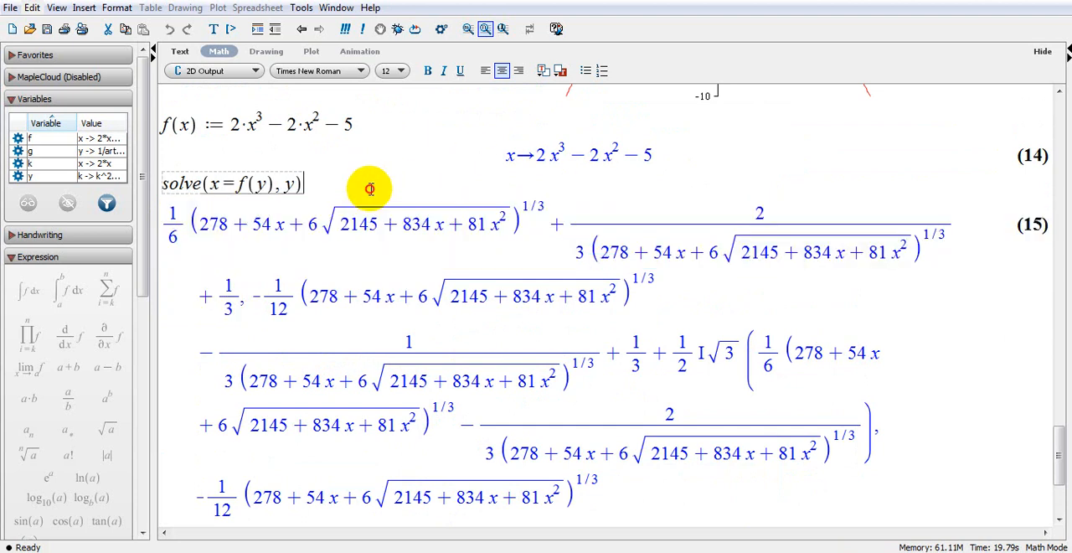
# Enter k(x) := 2·x + ln(x) on a new line below the solutions and evaluate it as a function definition.
pyautogui.scroll(-5, 813, 466)
pyautogui.click(887, 447)
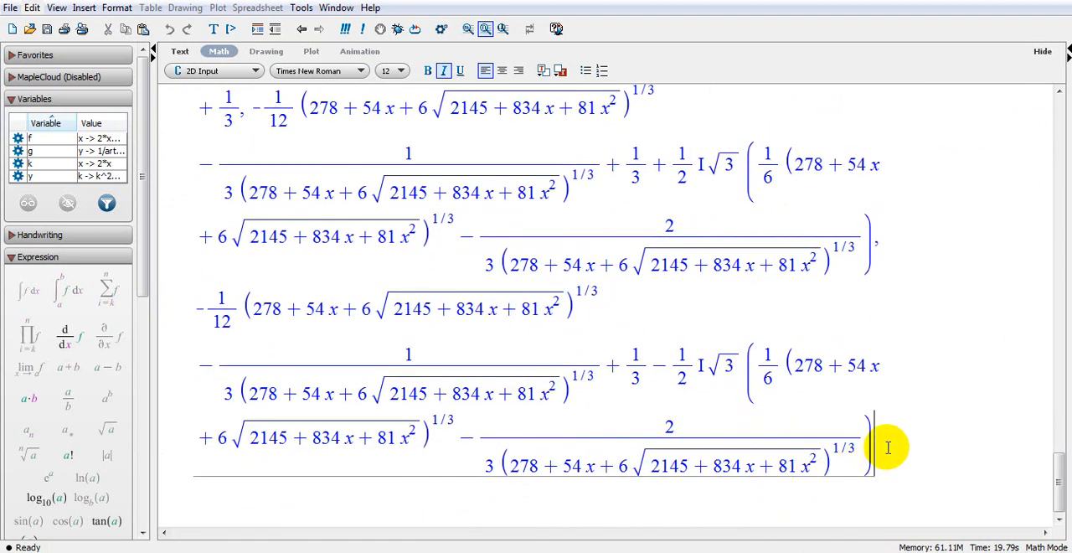
pyautogui.press('Return')
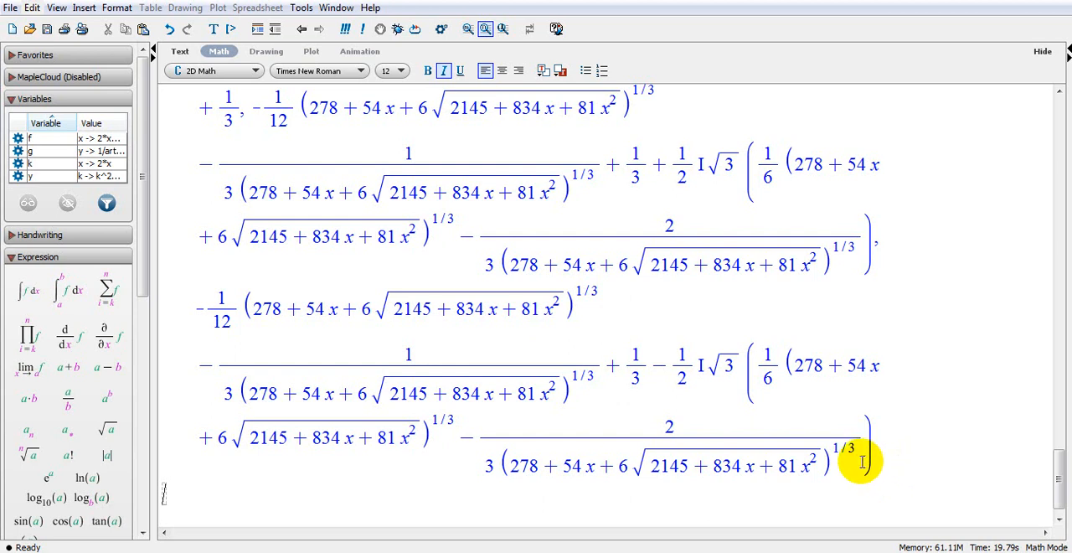
pyautogui.write('(x):=')
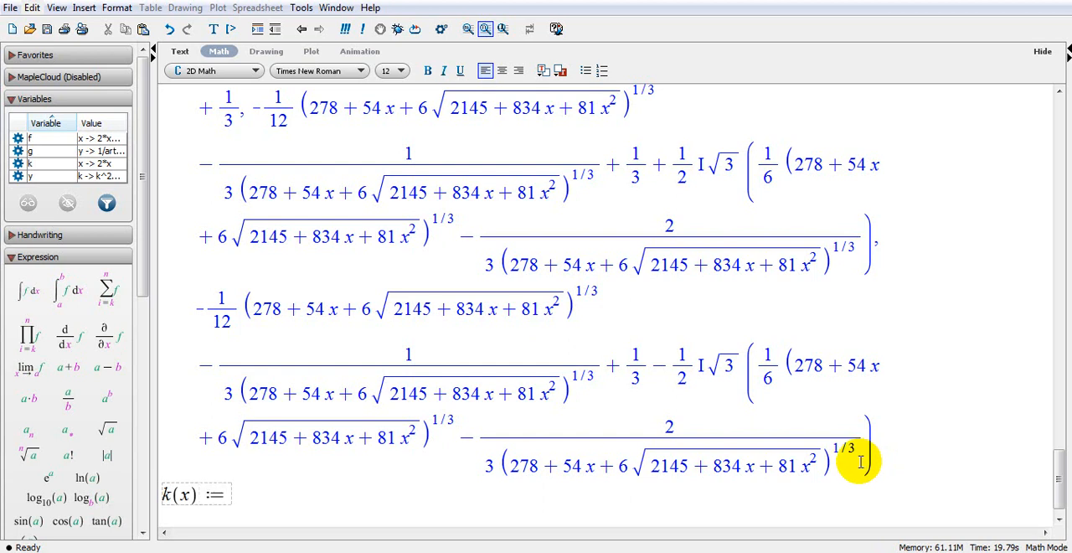
pyautogui.write('2')
pyautogui.write('*x+')
pyautogui.write('ln(x)')
pyautogui.press('Return')
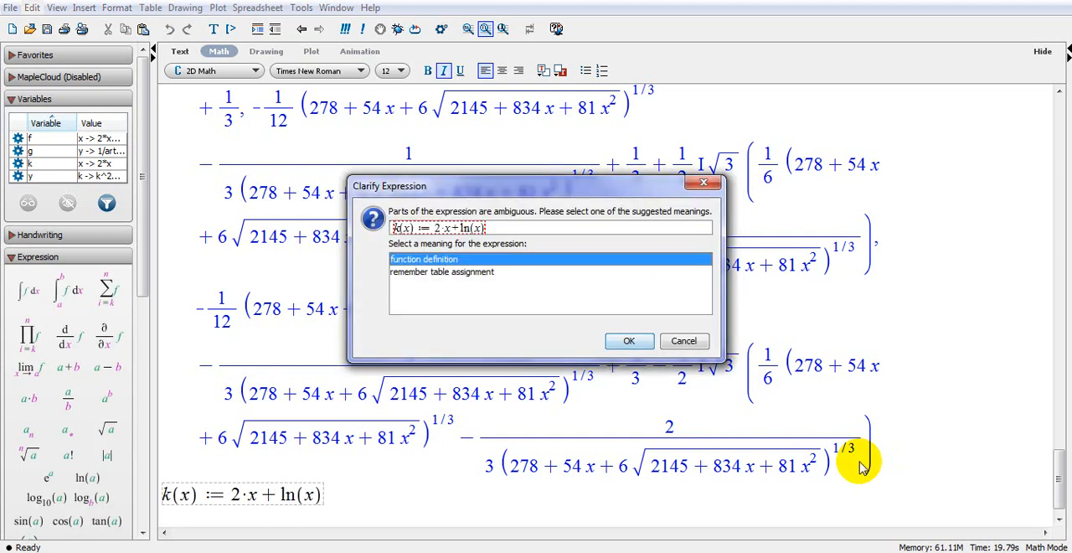
pyautogui.press('Return')
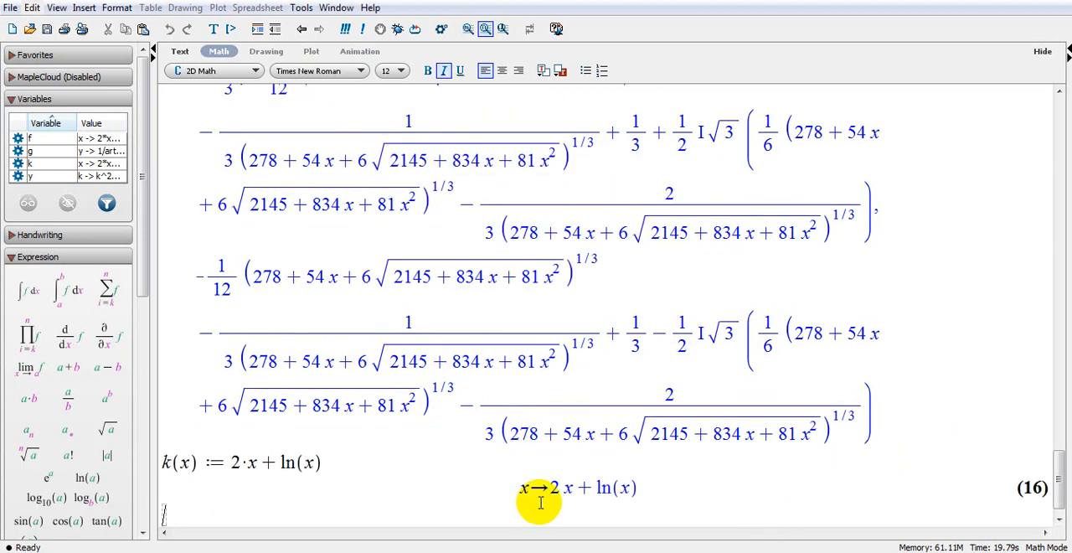
# Plot the function k from its output x → 2x + ln(x).
pyautogui.rightClick(593, 490)
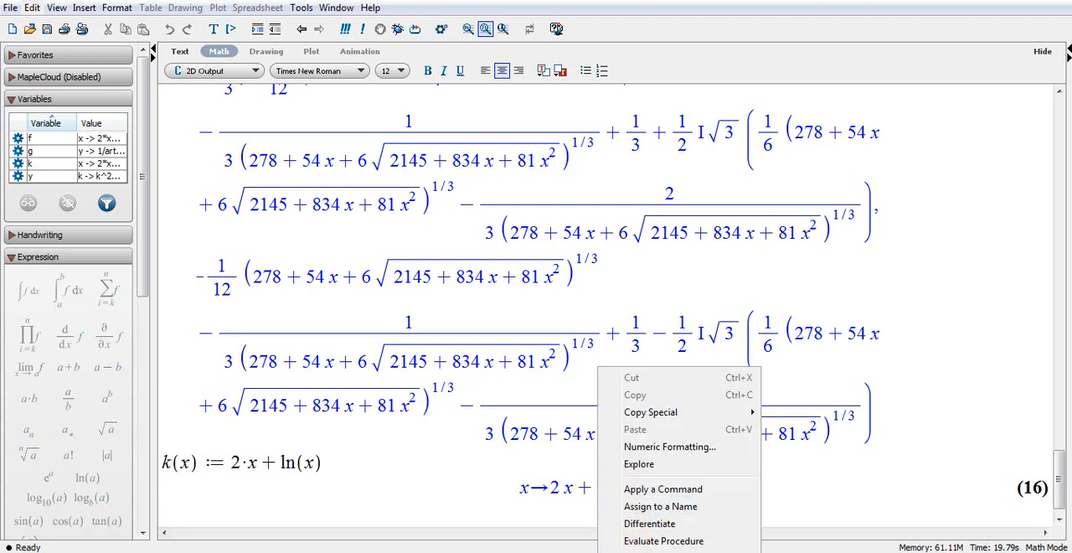
pyautogui.click(775, 549)
pyautogui.scroll(-4, 775, 438)
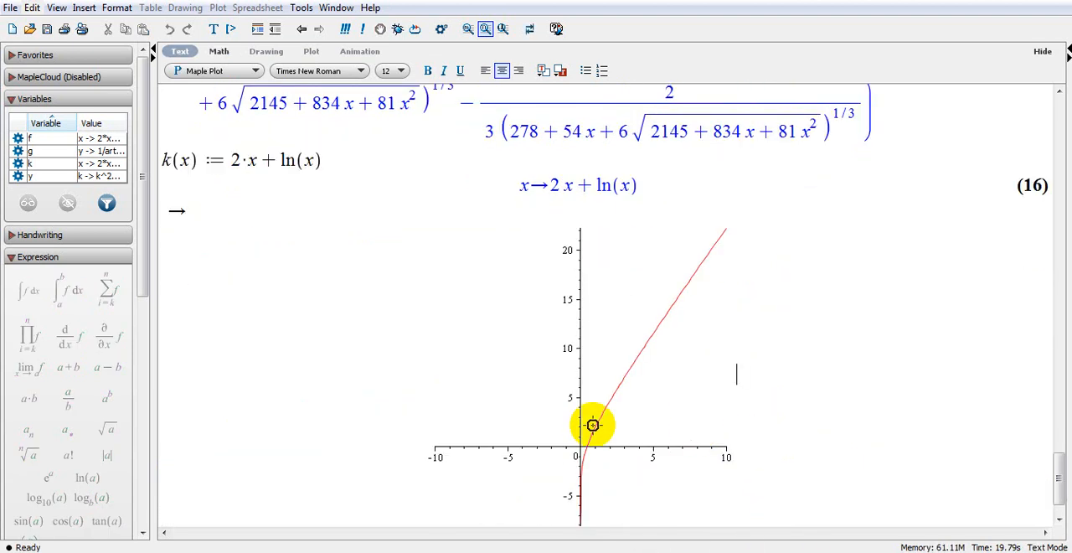
# Try to evaluate y(k) := K² − ln)sin(k)) as a math entry on a new line below the plot of k.
pyautogui.press('Return')
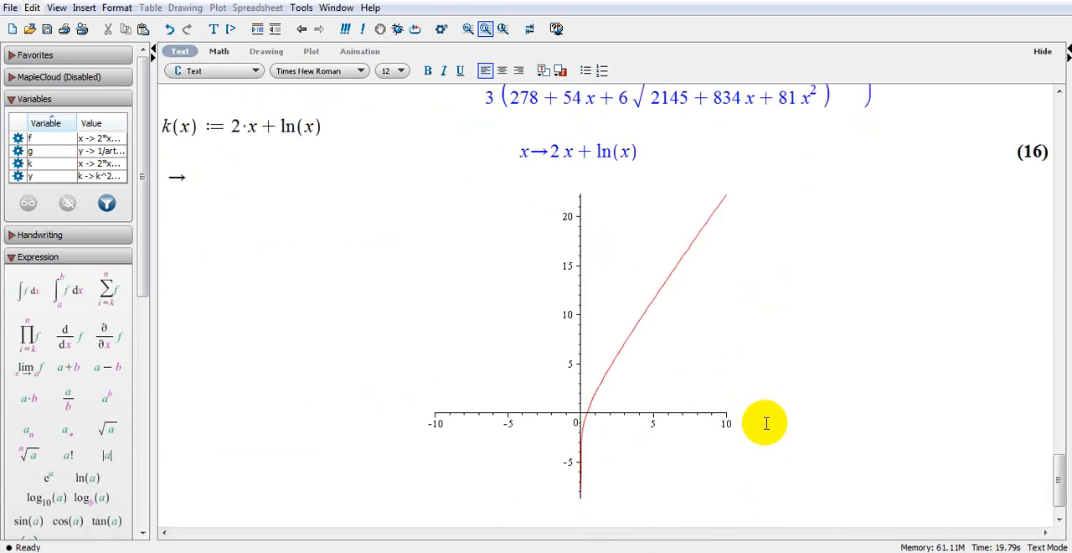
pyautogui.click(219, 54)
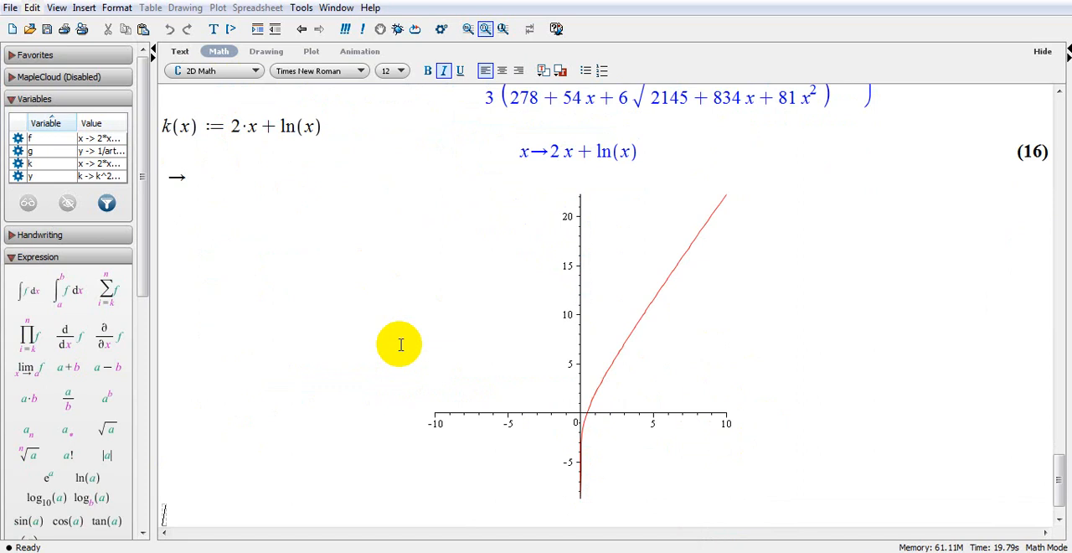
pyautogui.write('y(k) := ')
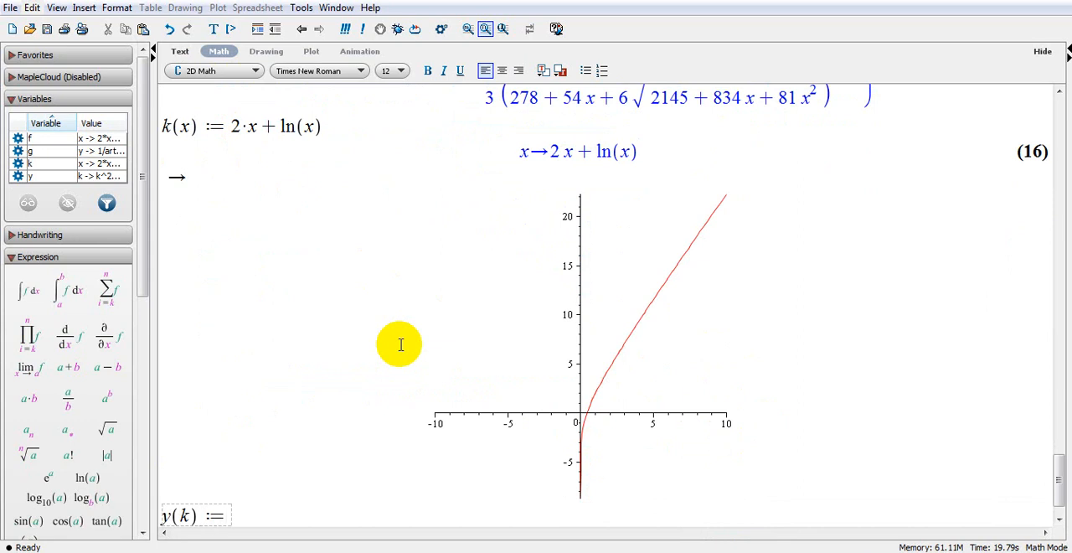
pyautogui.write('K^2 ')
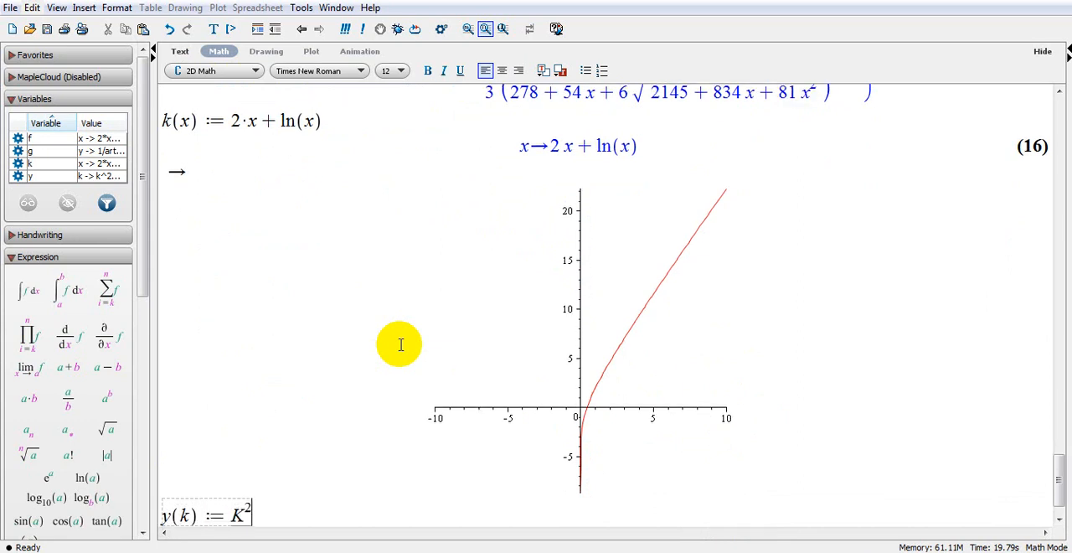
pyautogui.write('- ln)sin(')
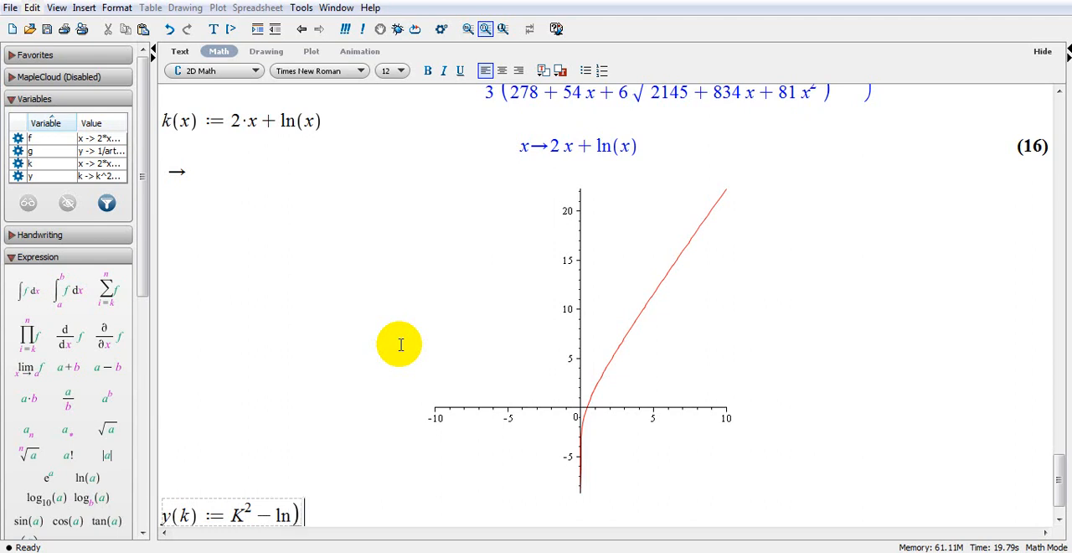
pyautogui.write('k) )')
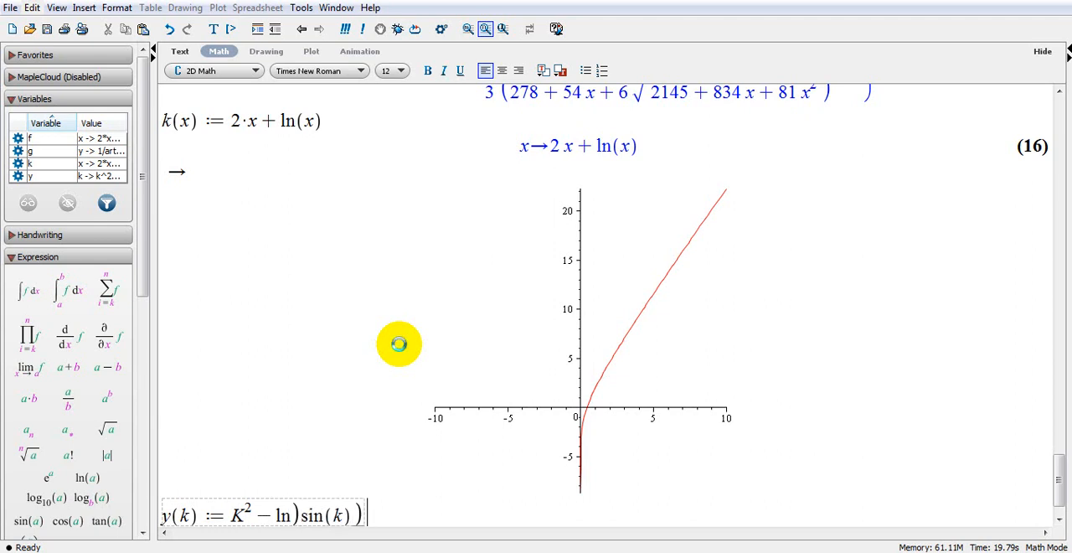
pyautogui.press('Return')
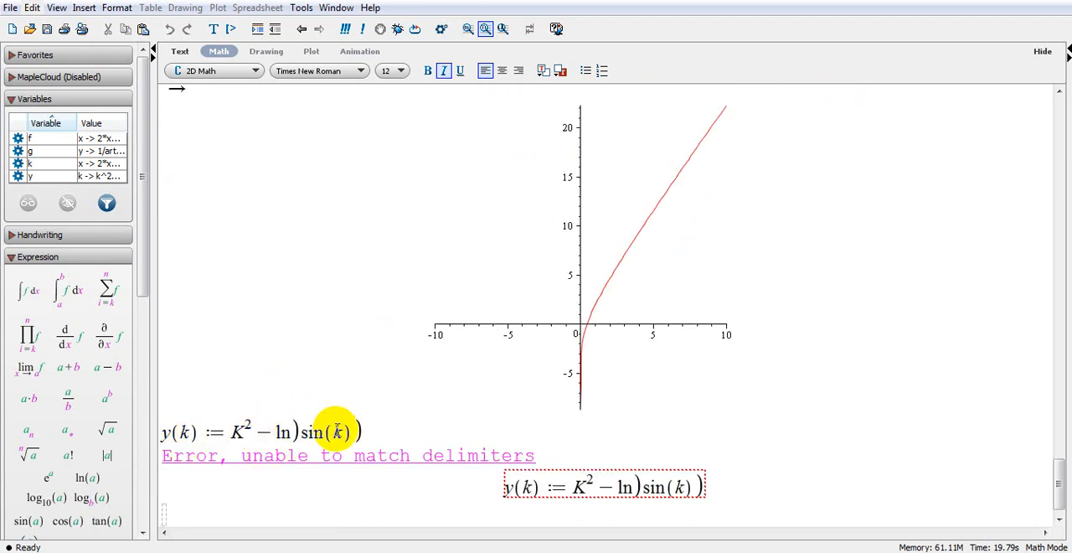
# Correct the entry to y(k) := k² − ln(sin(k)) and evaluate it as a function definition.
pyautogui.click(304, 429)
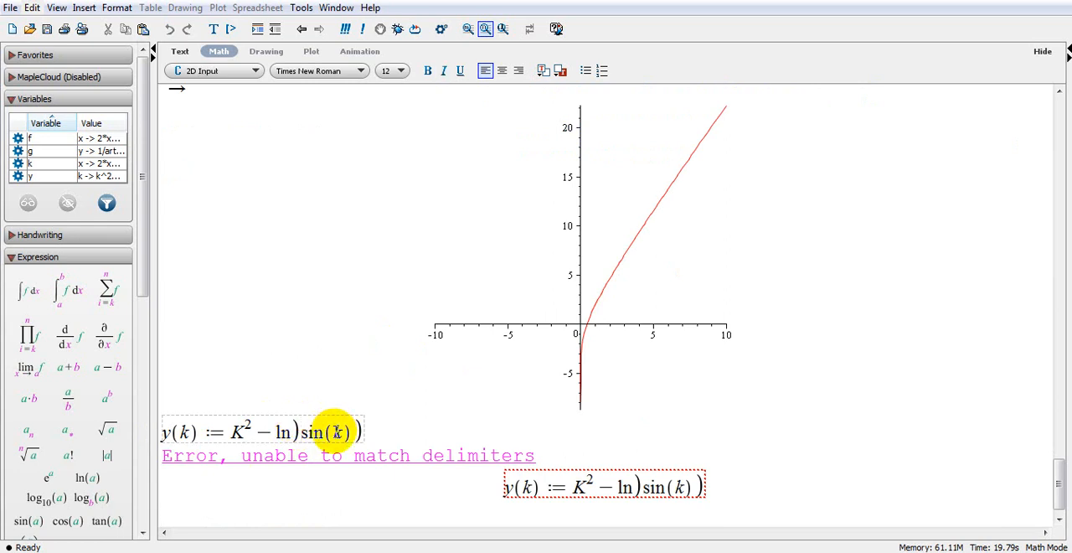
pyautogui.press('BackSpace')
pyautogui.write('(')
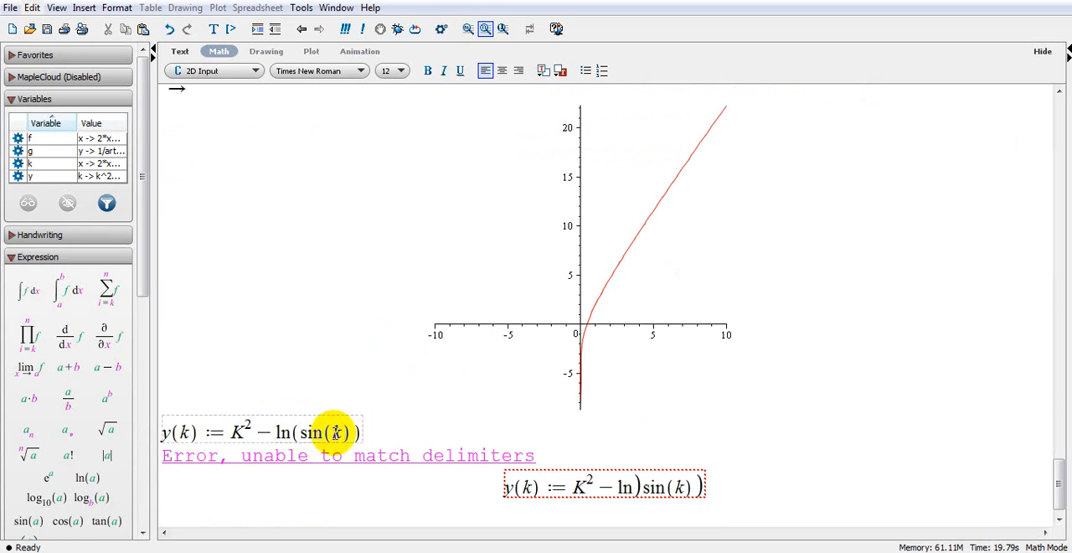
pyautogui.moveTo(255, 427); pyautogui.dragTo(238, 430)
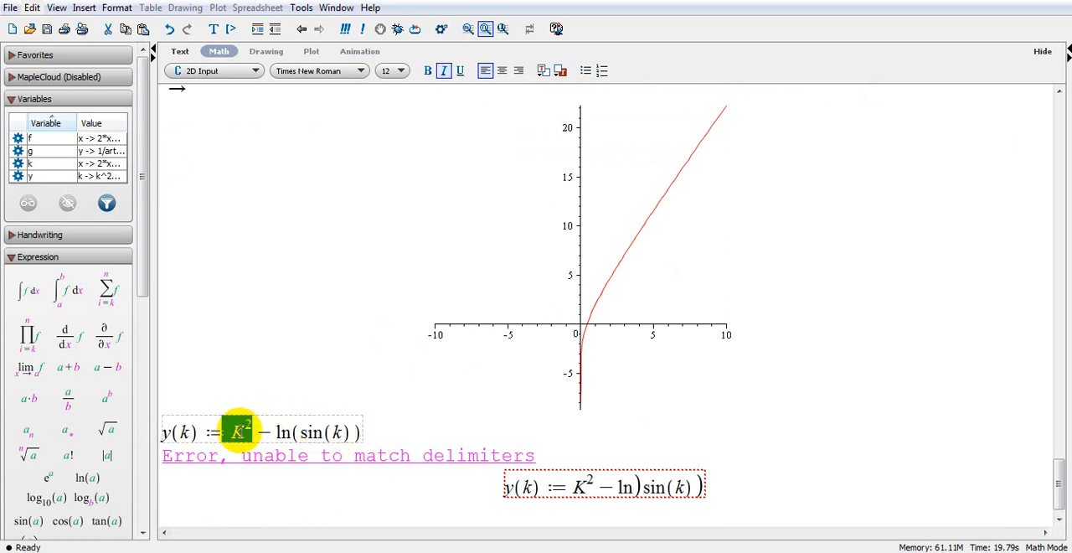
pyautogui.press('BackSpace')
pyautogui.write('k')
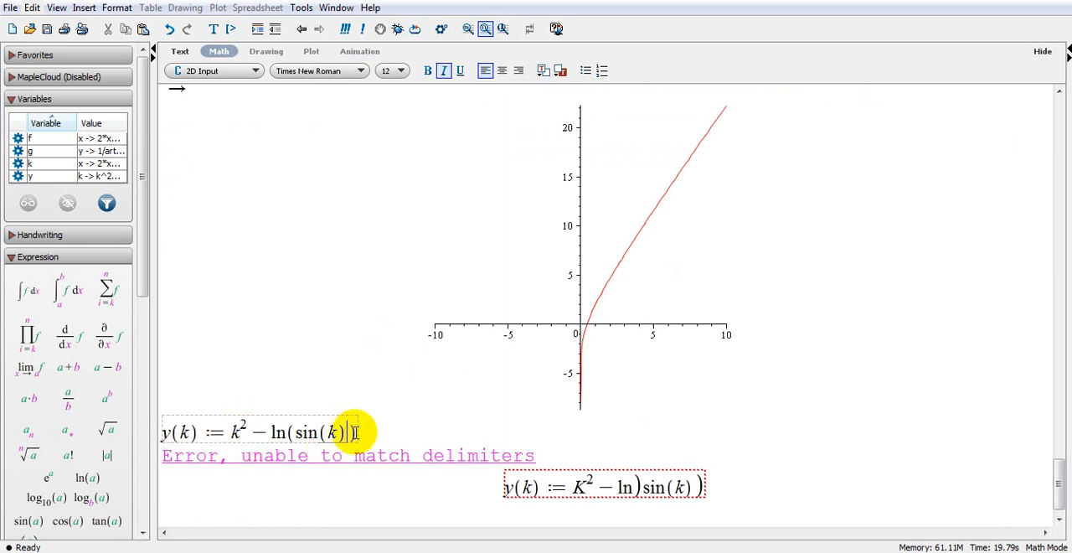
pyautogui.write(')')
pyautogui.press('Return')
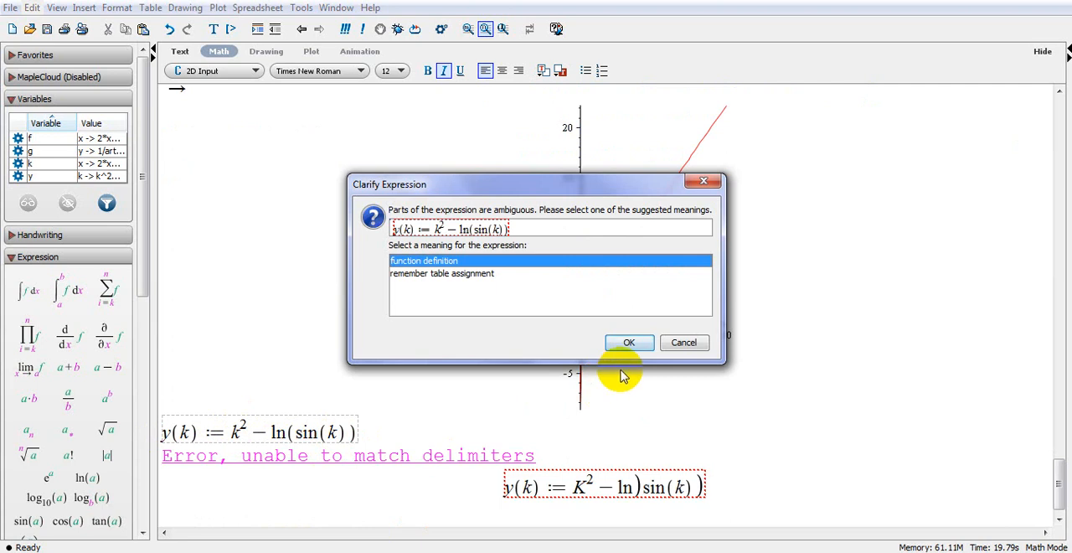
pyautogui.click(627, 342)
pyautogui.scroll(-1, 553, 512)
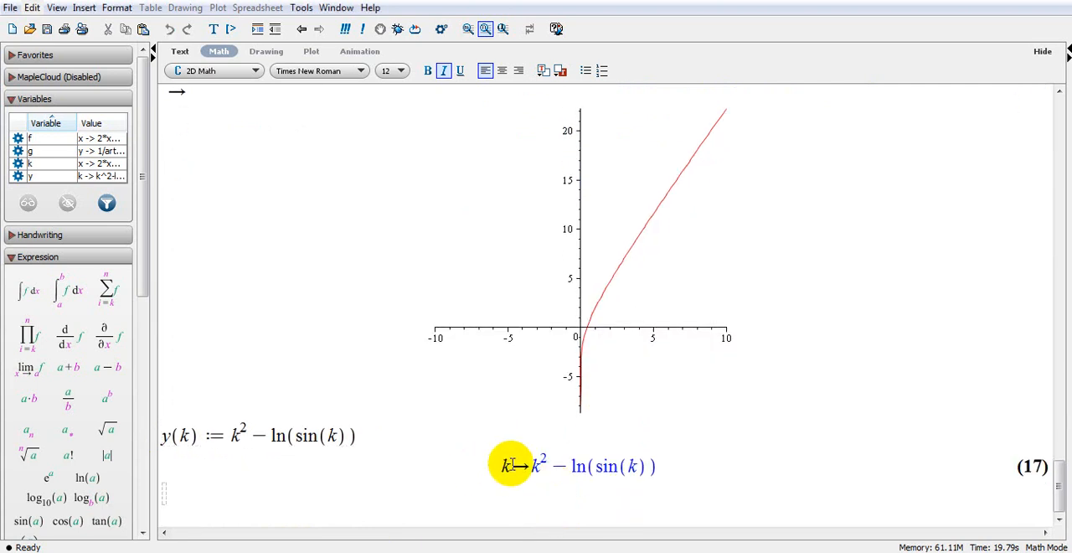
# Plot the function y from its output k → k² − ln(sin(k)).
pyautogui.rightClick(549, 462)
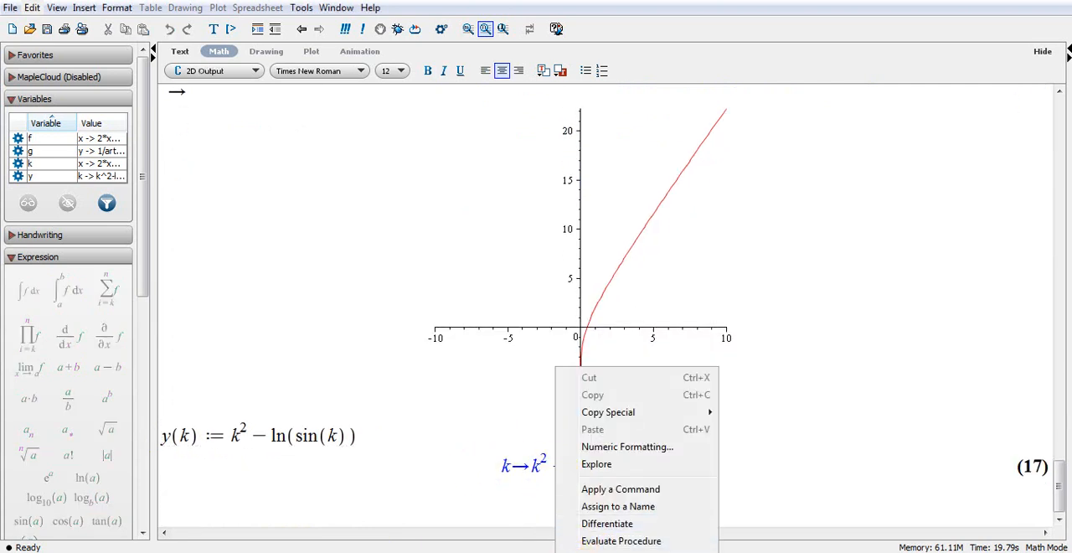
pyautogui.click(763, 549)
pyautogui.scroll(-5, 701, 452)
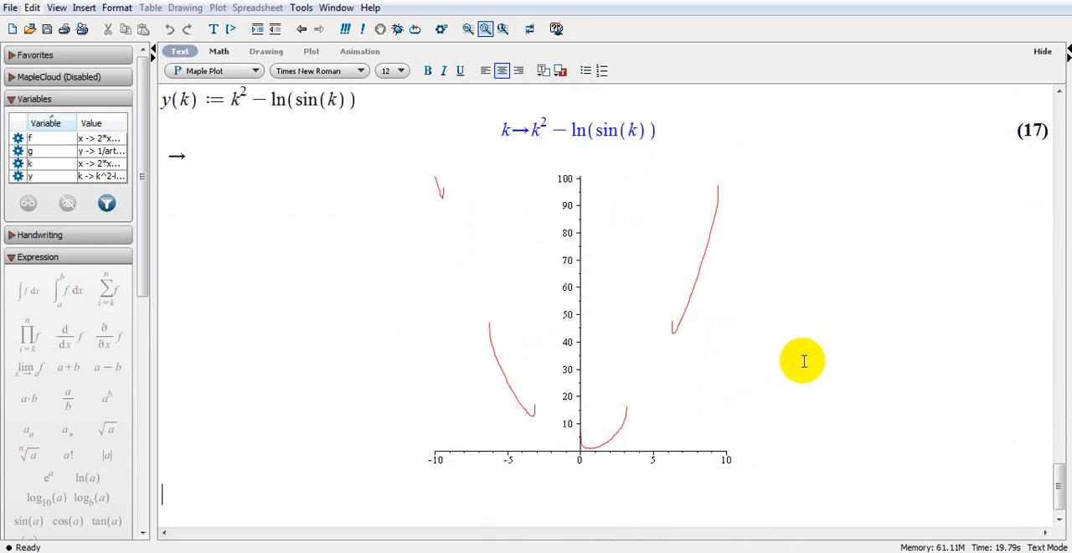
# Evaluate the composite function y(k(x)) as a math entry on a new line below the plot of y.
pyautogui.press('Return')
pyautogui.click(218, 57)
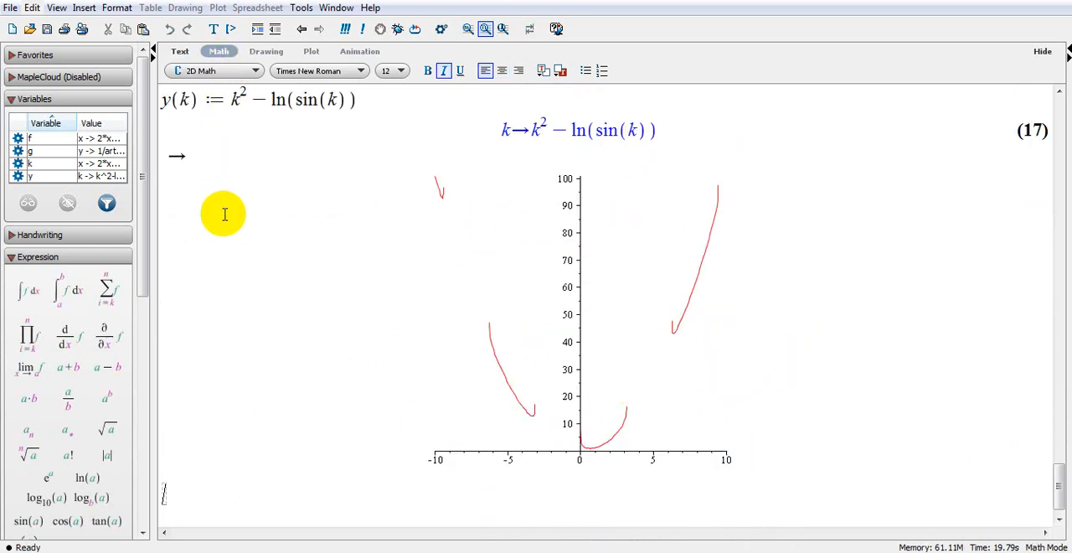
pyautogui.write('y(k')
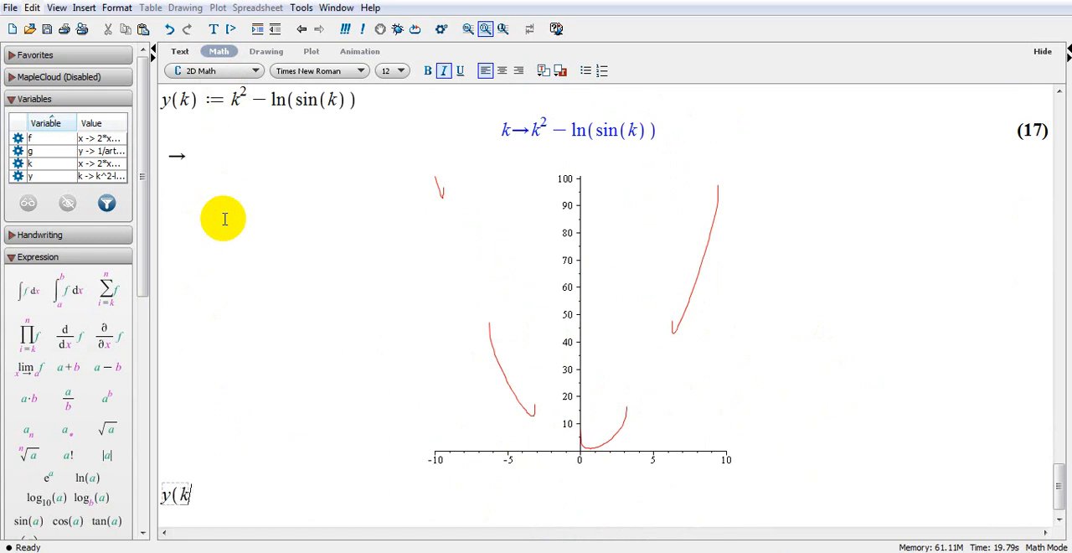
pyautogui.write('(x))')
pyautogui.press('Return')
pyautogui.scroll(-1, 662, 504)
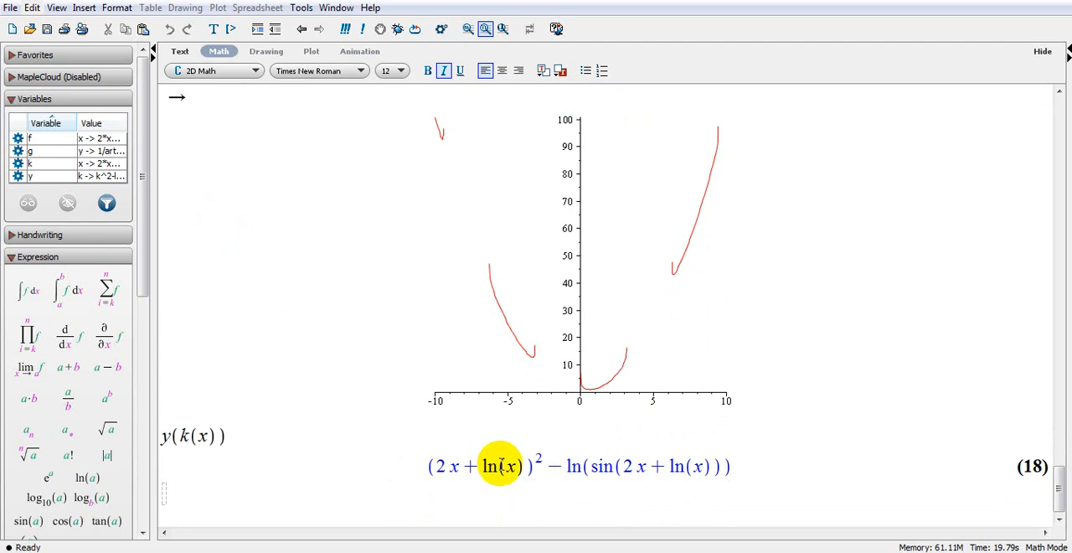
# Compare the y(k(x)) output with the definitions of y and k, and create a 2-D plot from that output.
pyautogui.scroll(2, 476, 168)
pyautogui.scroll(-1, 455, 174)
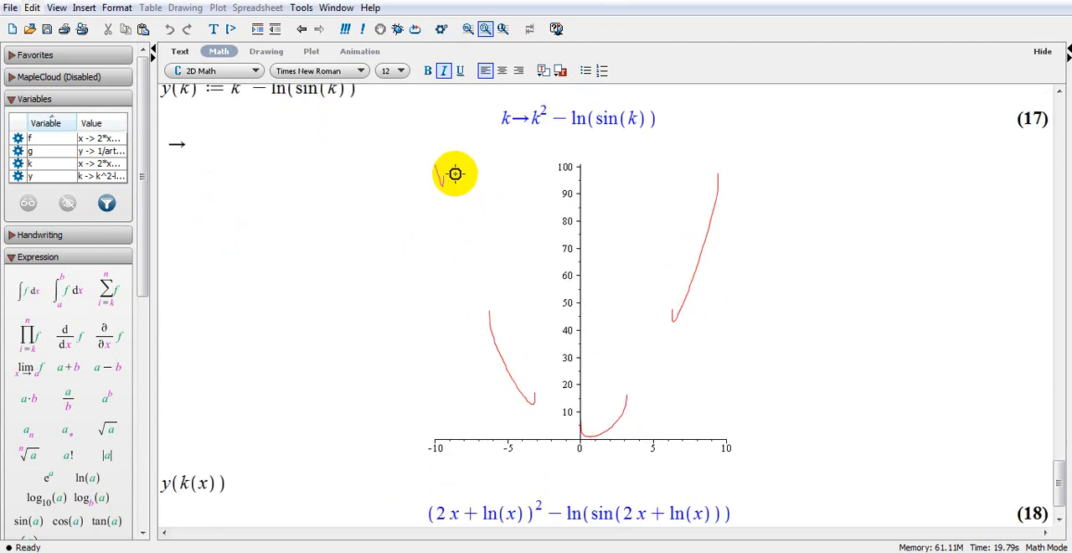
pyautogui.scroll(10, 455, 173)
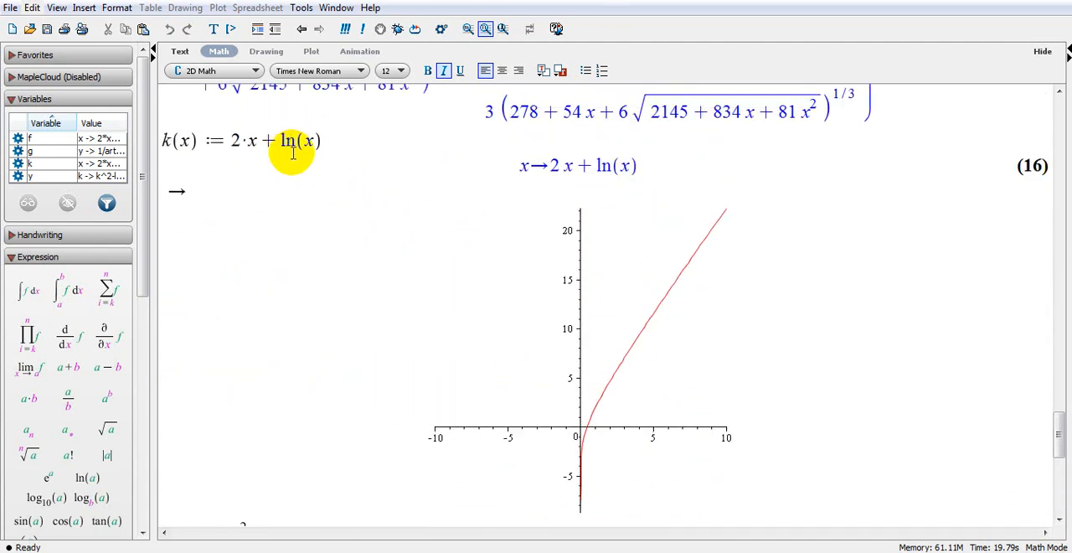
pyautogui.scroll(-10, 497, 418)
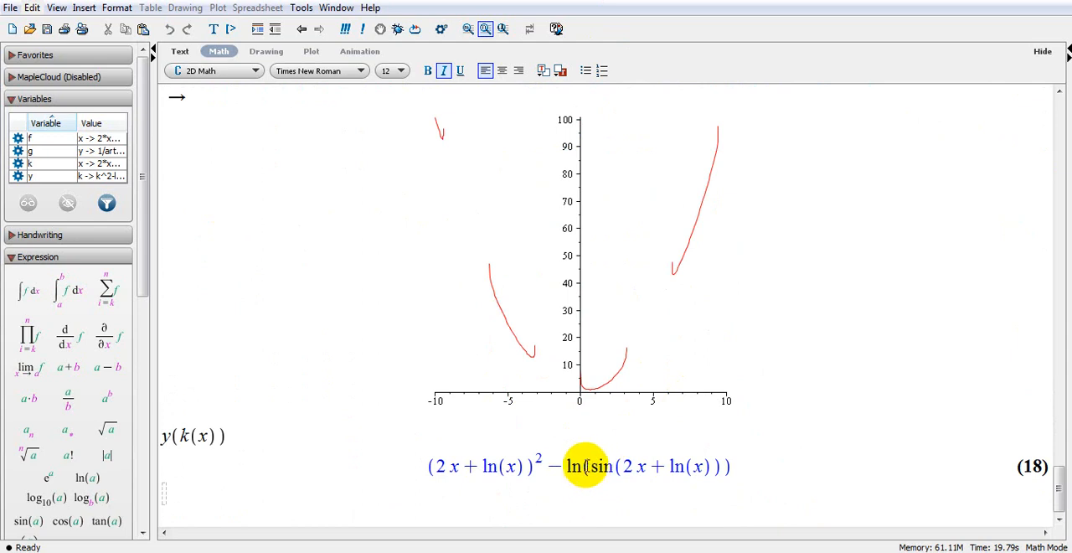
pyautogui.rightClick(589, 471)
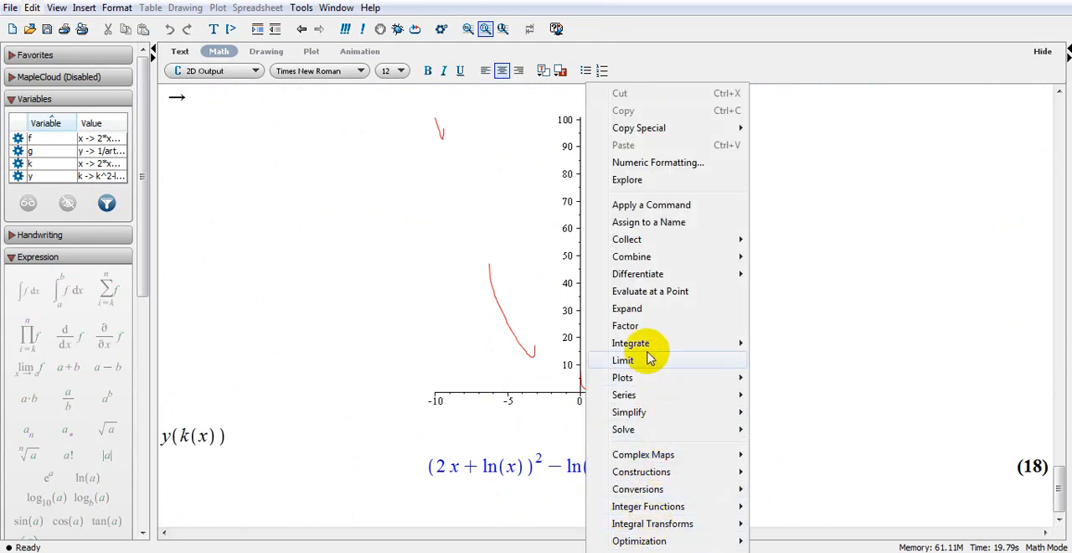
pyautogui.moveTo(646, 376)
pyautogui.click(771, 376)
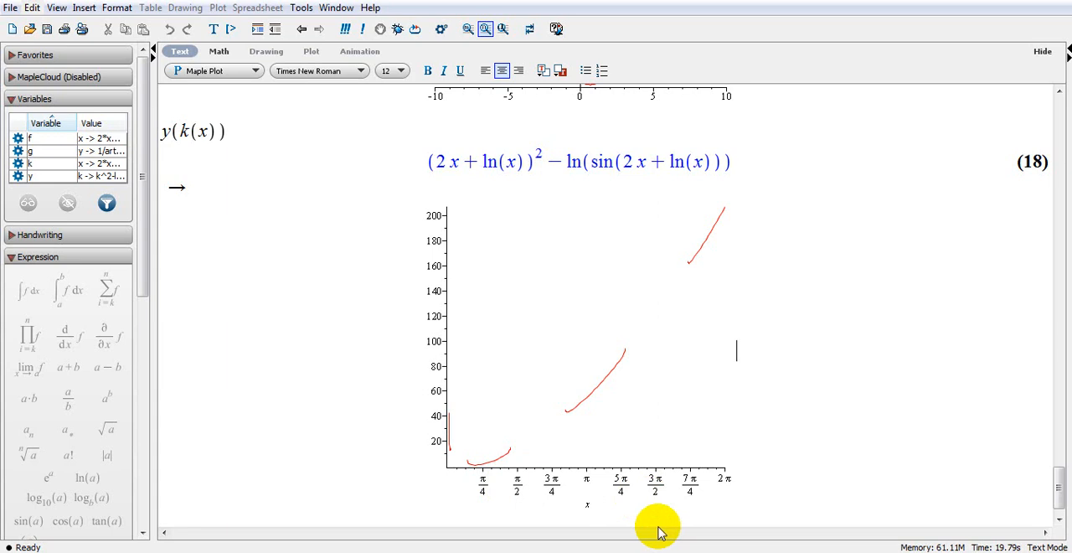
# Enter the expression z/4 − x²/9 + y²/16 on a new line below the composite function's plot and evaluate it.
pyautogui.press('Return')
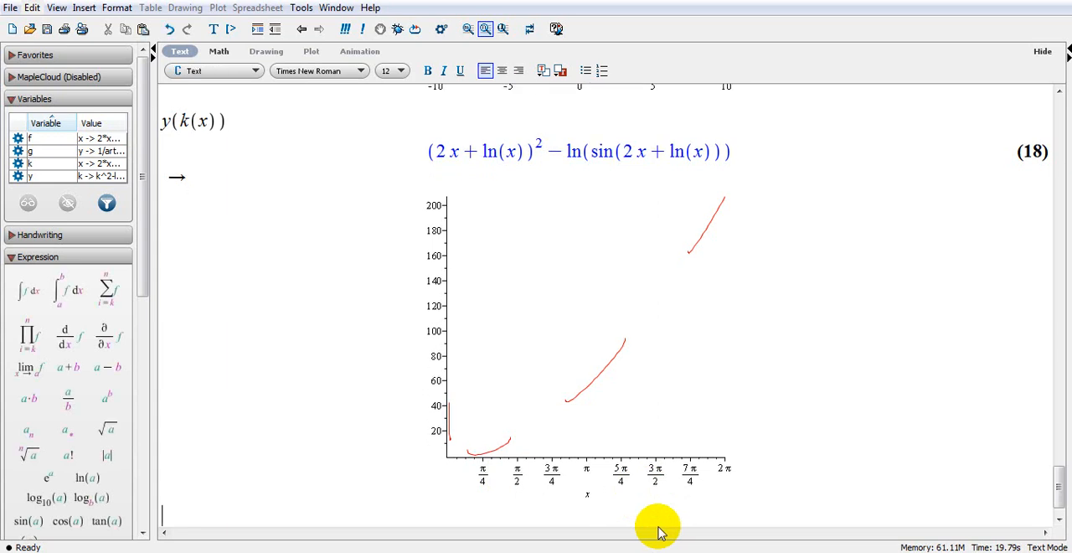
pyautogui.click(219, 51)
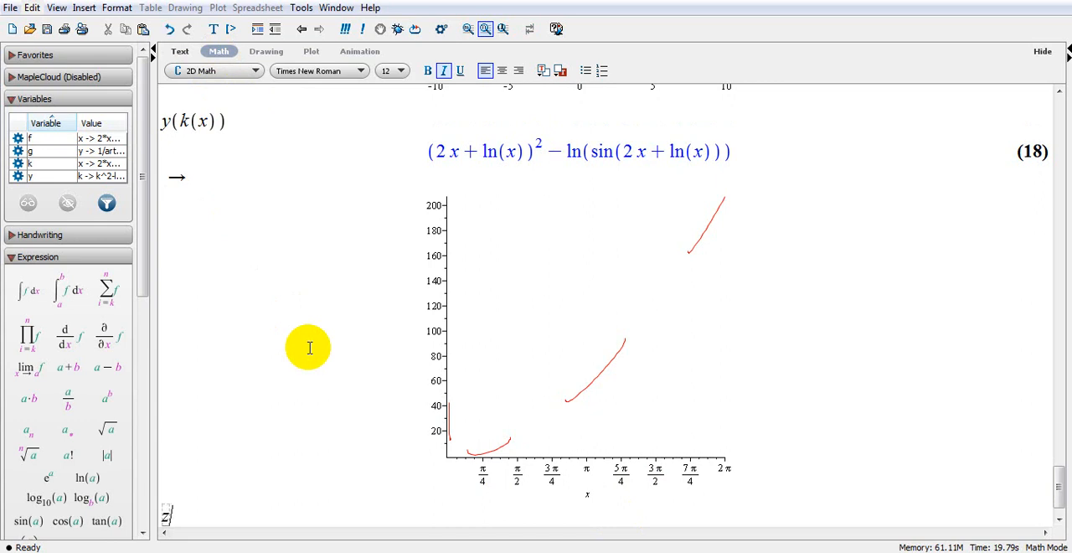
pyautogui.write('/4 - x')
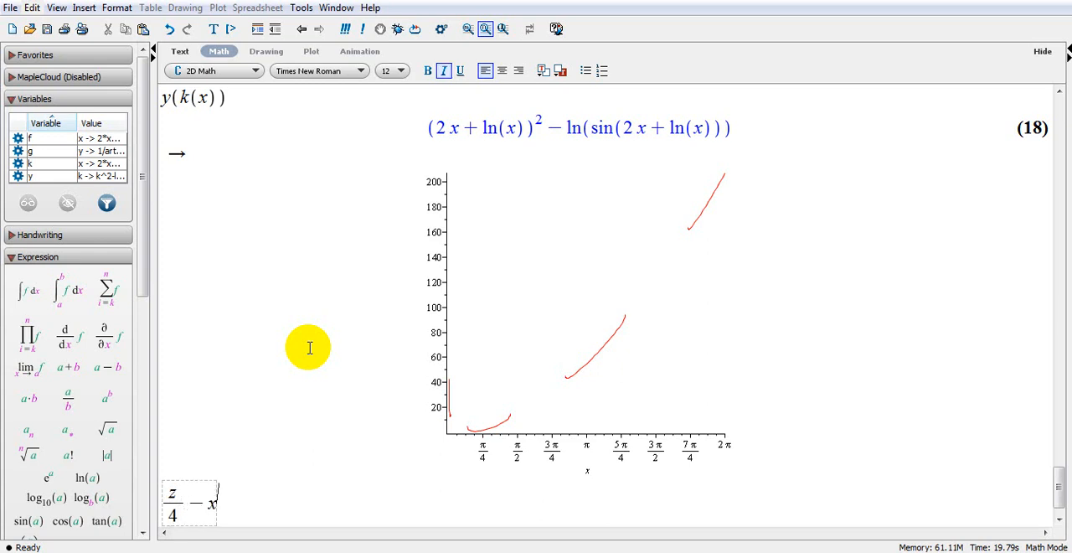
pyautogui.write('2/9 + y^2')
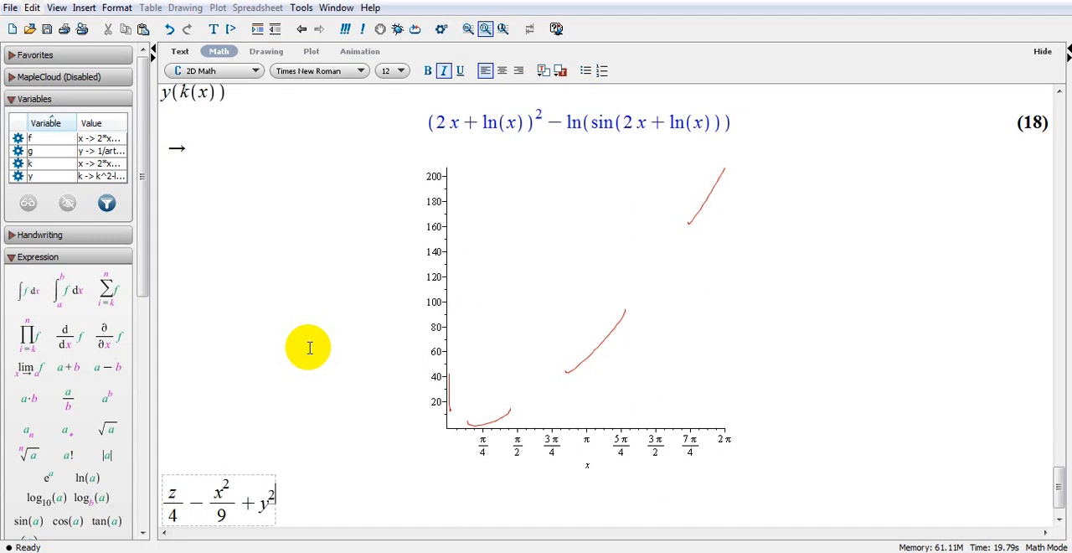
pyautogui.press('Return')
pyautogui.press('BackSpace')
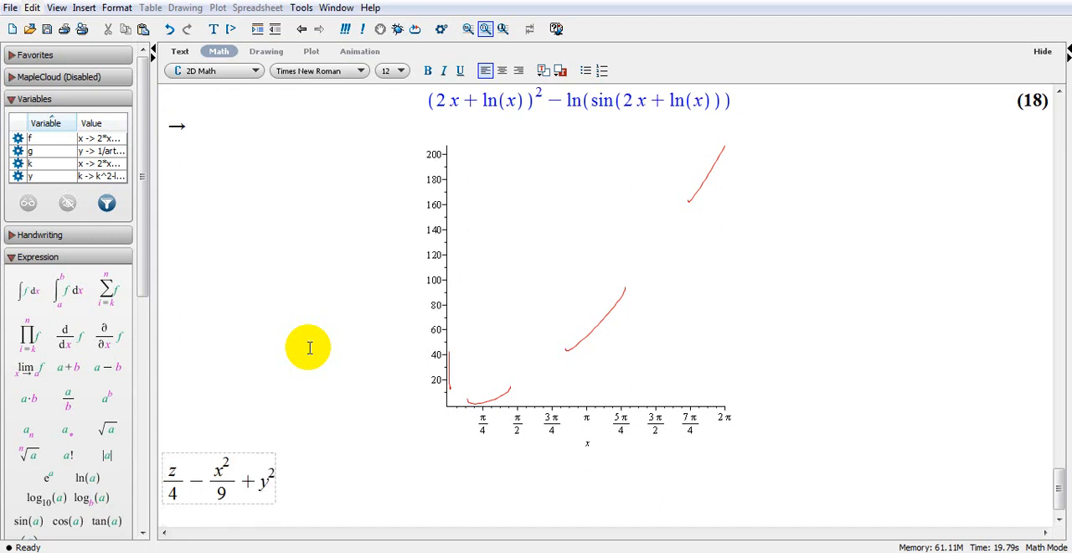
pyautogui.write('/16')
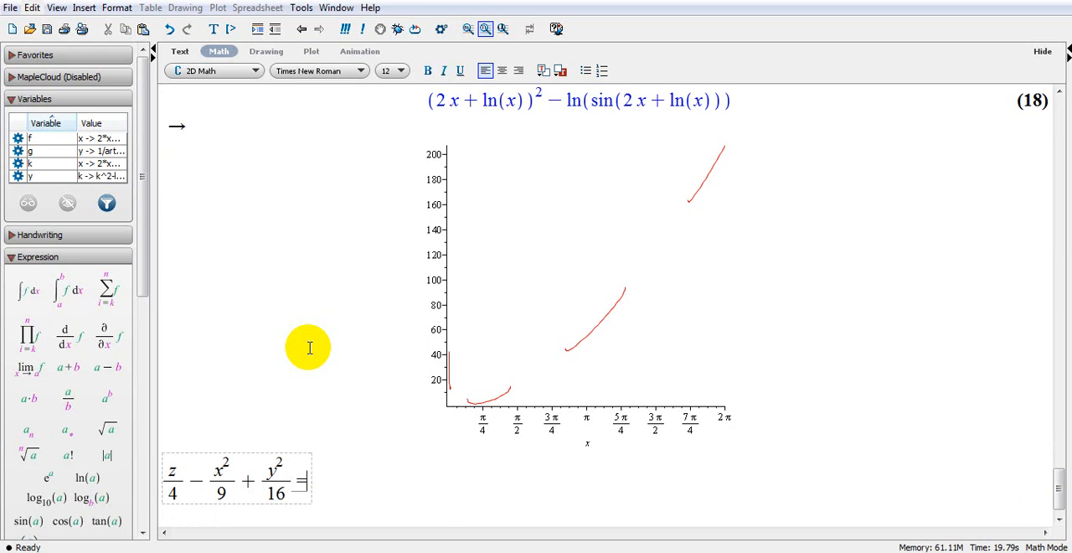
pyautogui.press('Return')
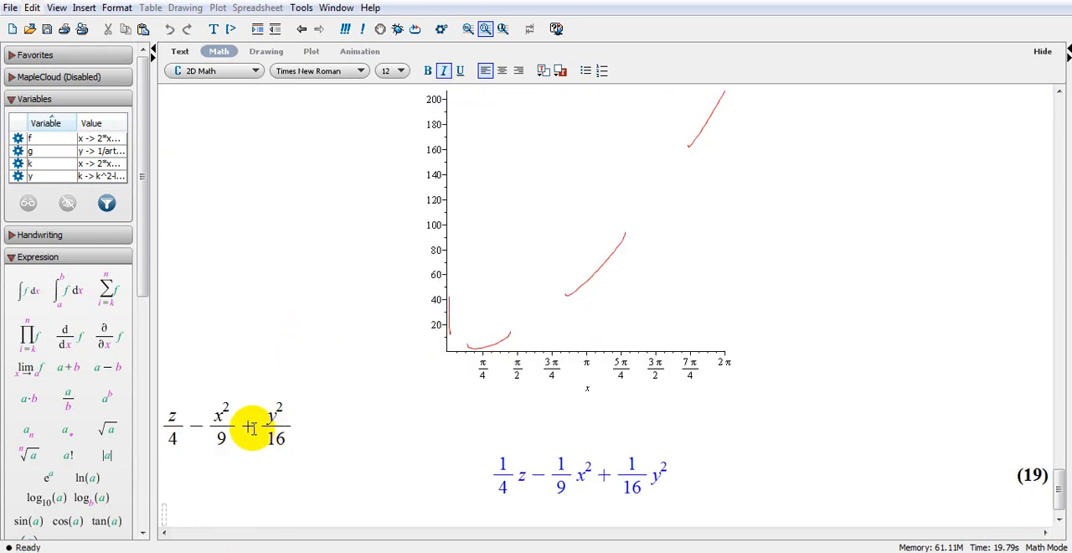
# Create a 3-D implicit plot of z/4 − x²/9 + y²/16 in x, y, z and rotate the surface to view its saddle from another side.
pyautogui.rightClick(225, 420)
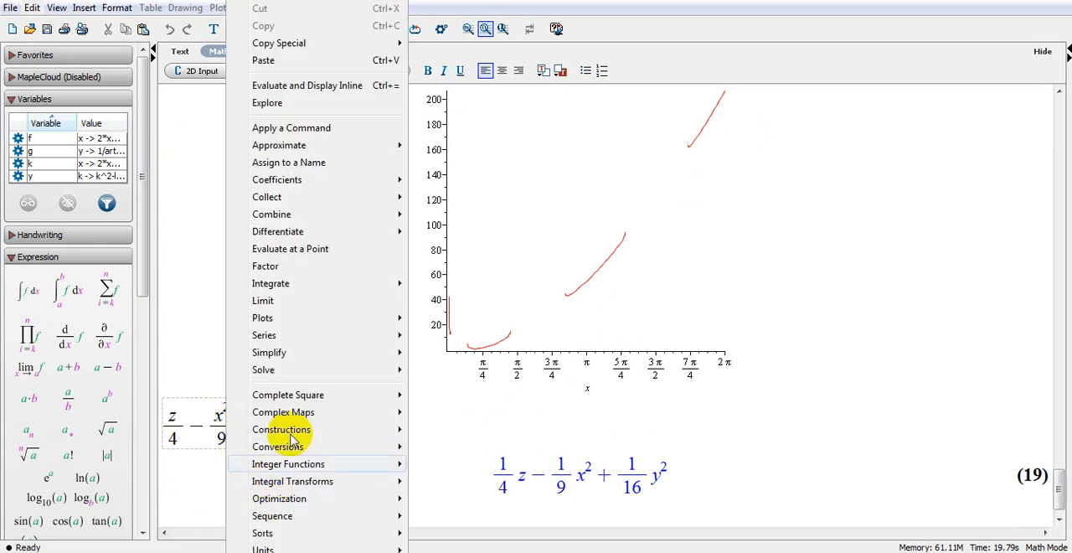
pyautogui.moveTo(301, 319)
pyautogui.moveTo(476, 318)
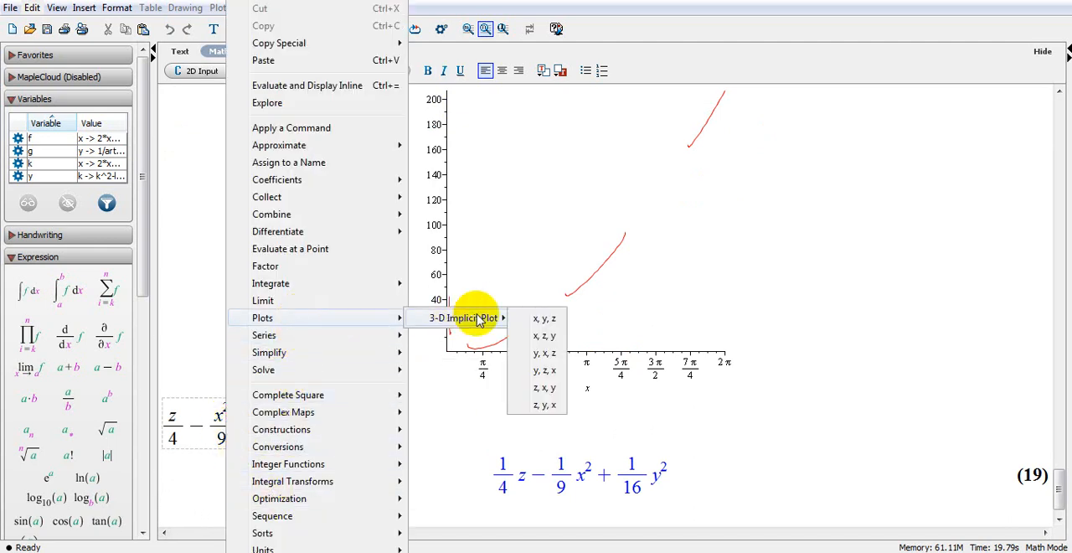
pyautogui.click(545, 319)
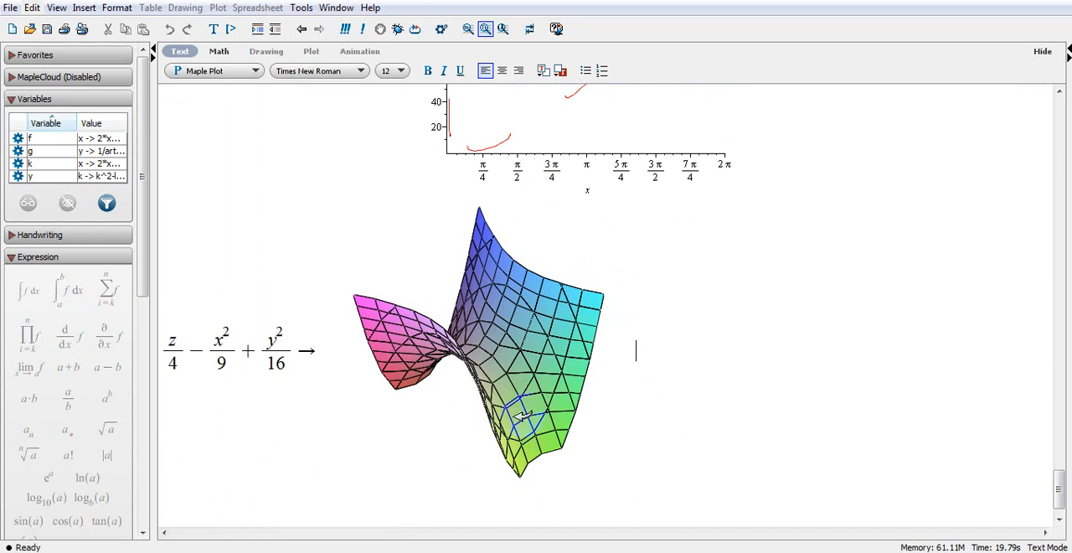
pyautogui.moveTo(534, 428); pyautogui.dragTo(502, 322)
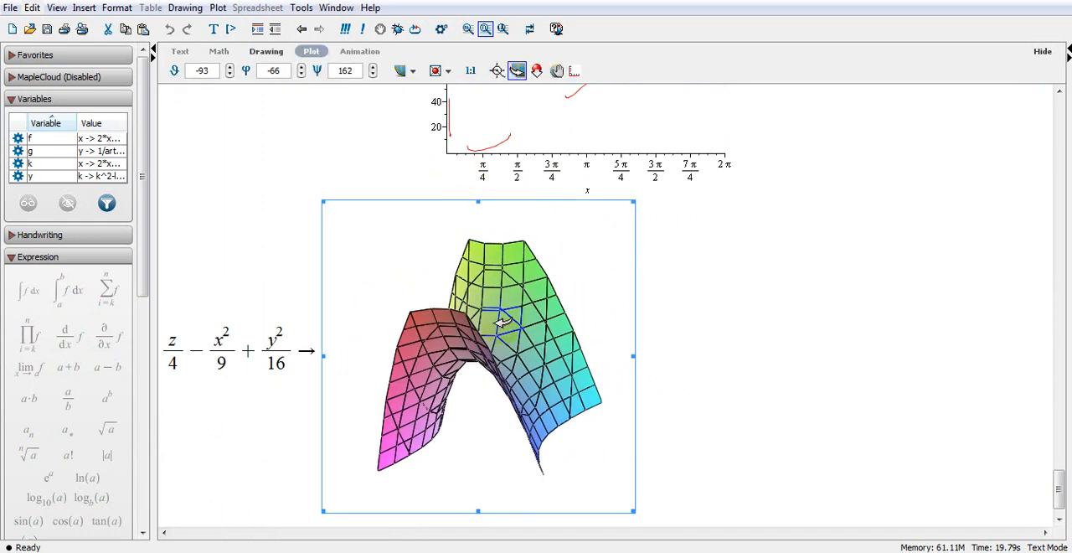
pyautogui.scroll(-1, 673, 432)
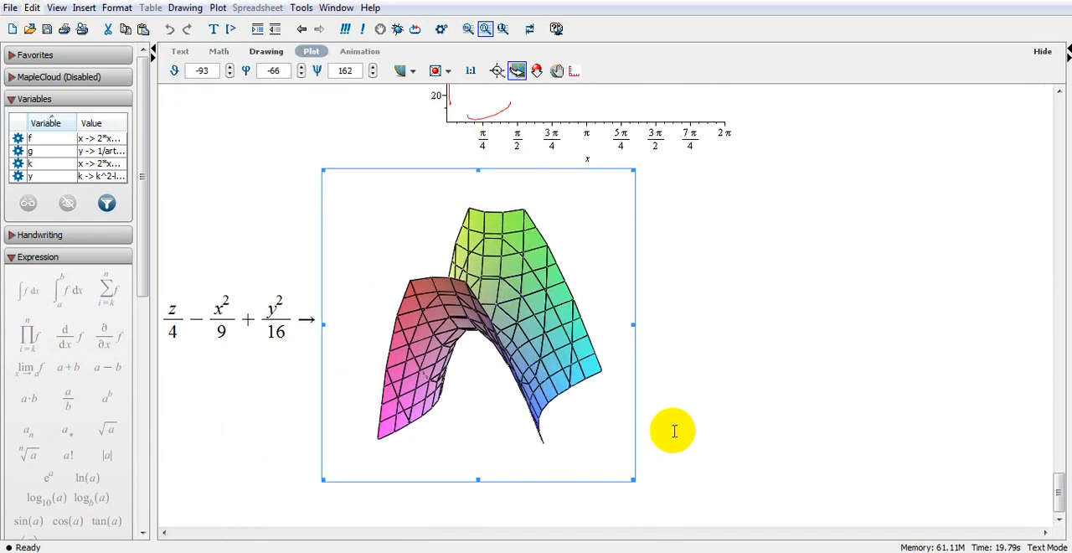
# Solve the expression z/4 − x²/9 + y²/16 for the variable x and also for the variable y.
pyautogui.rightClick(235, 319)
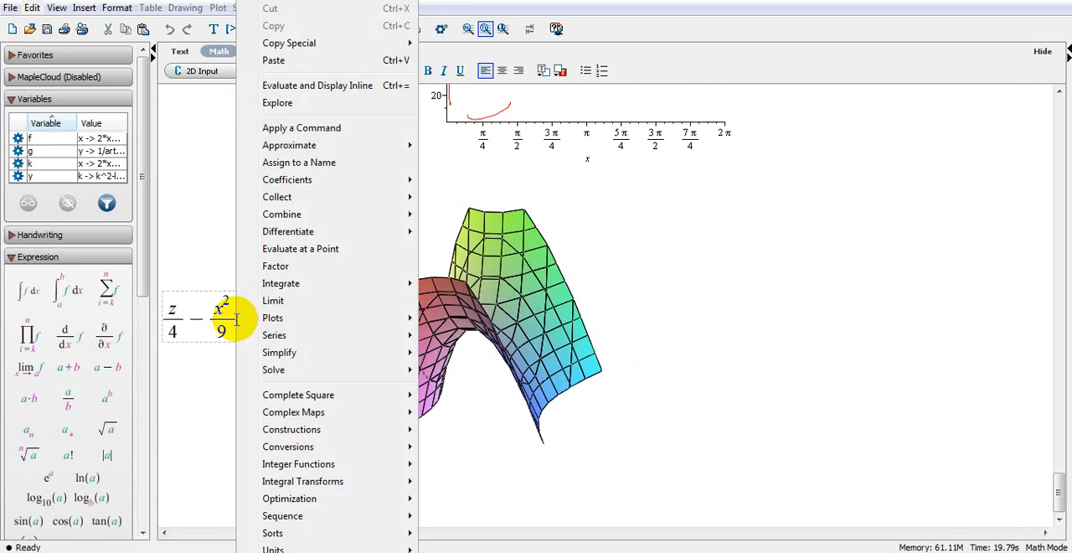
pyautogui.moveTo(337, 376)
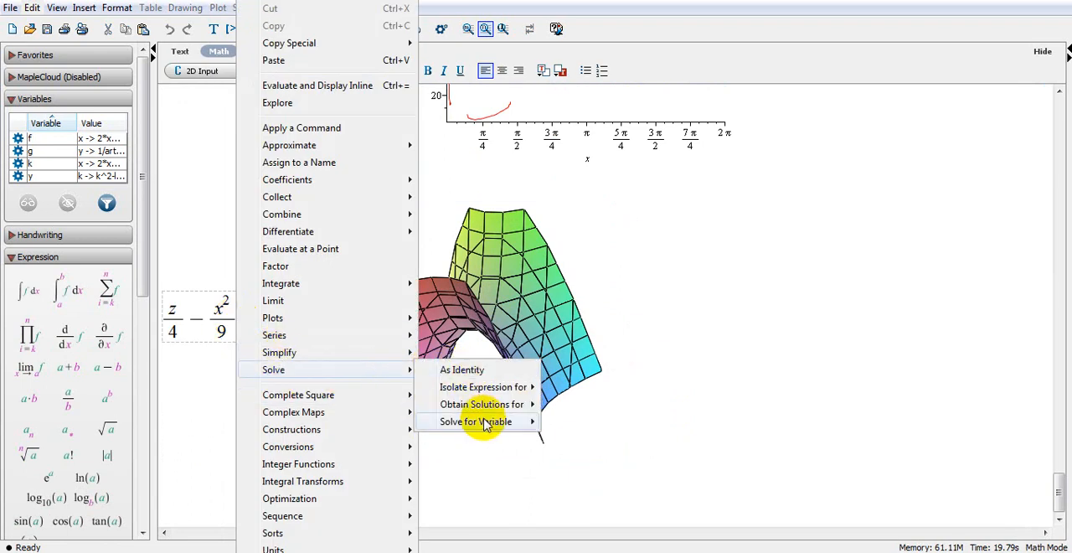
pyautogui.moveTo(486, 425)
pyautogui.click(563, 421)
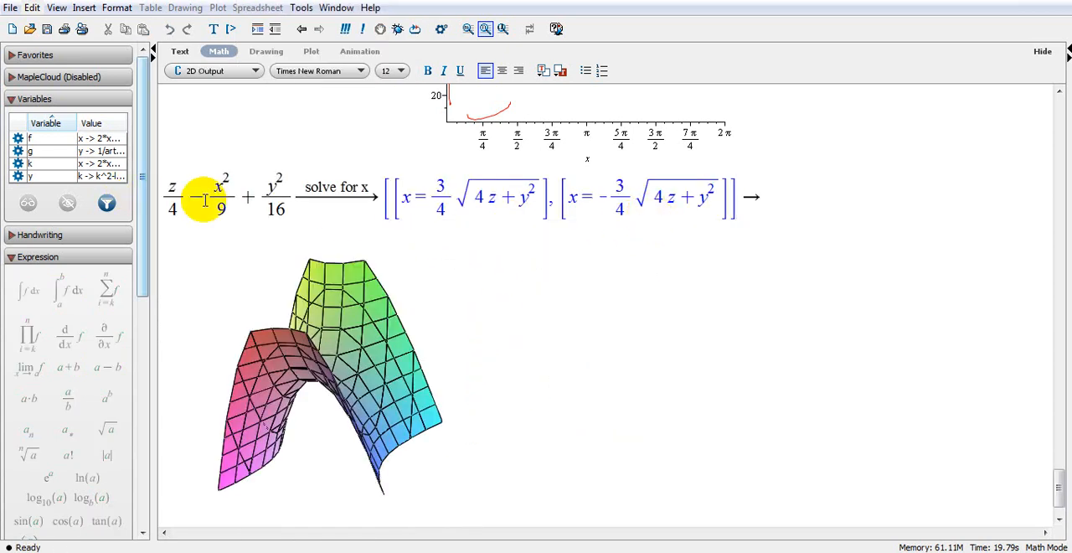
pyautogui.rightClick(209, 199)
pyautogui.moveTo(368, 383)
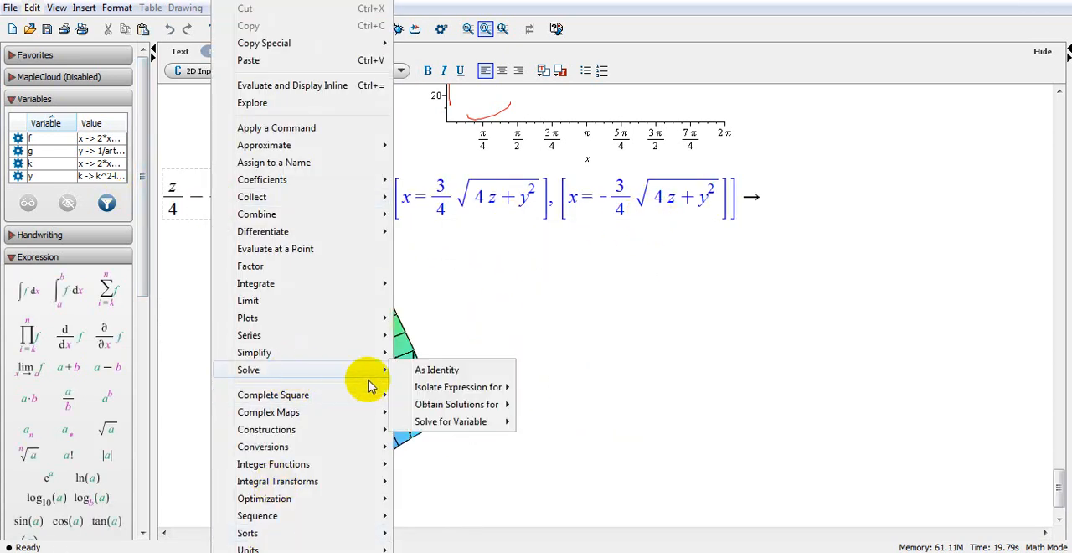
pyautogui.moveTo(423, 421)
pyautogui.click(545, 439)
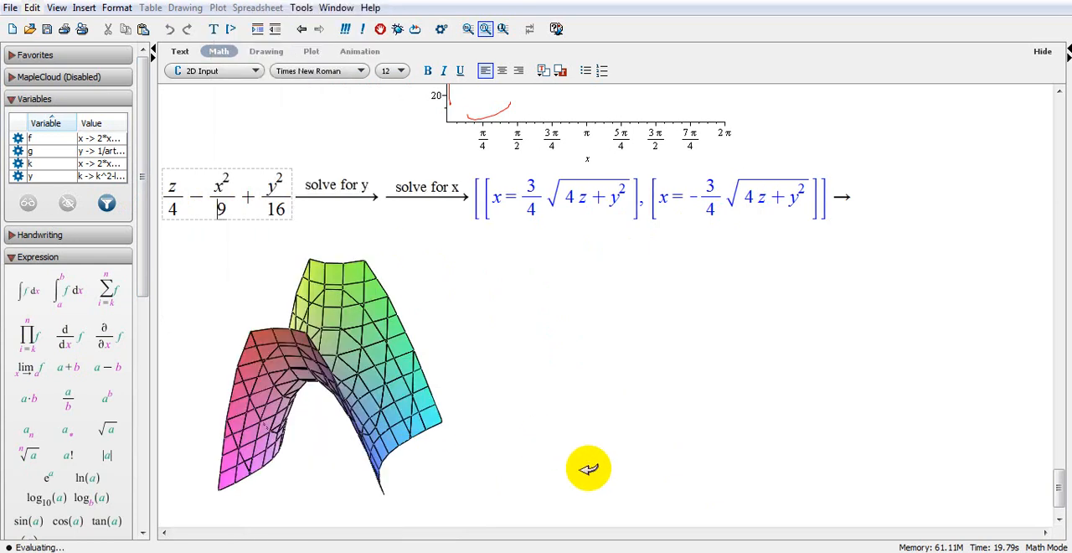
pyautogui.scroll(-1, 453, 377)
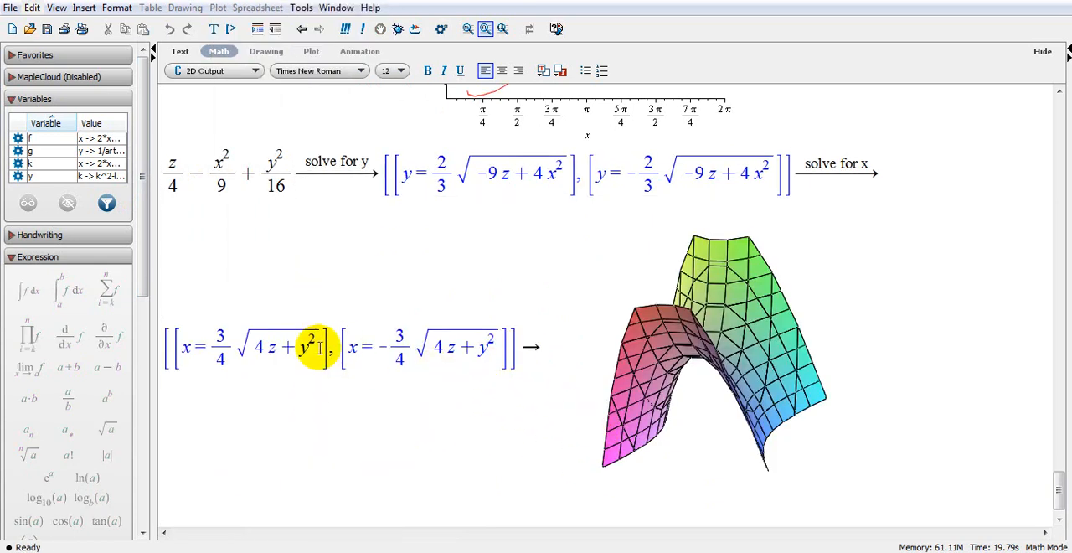
# Solve the expression z/4 − x²/9 + y²/16 for the variable z and highlight its solution.
pyautogui.rightClick(209, 175)
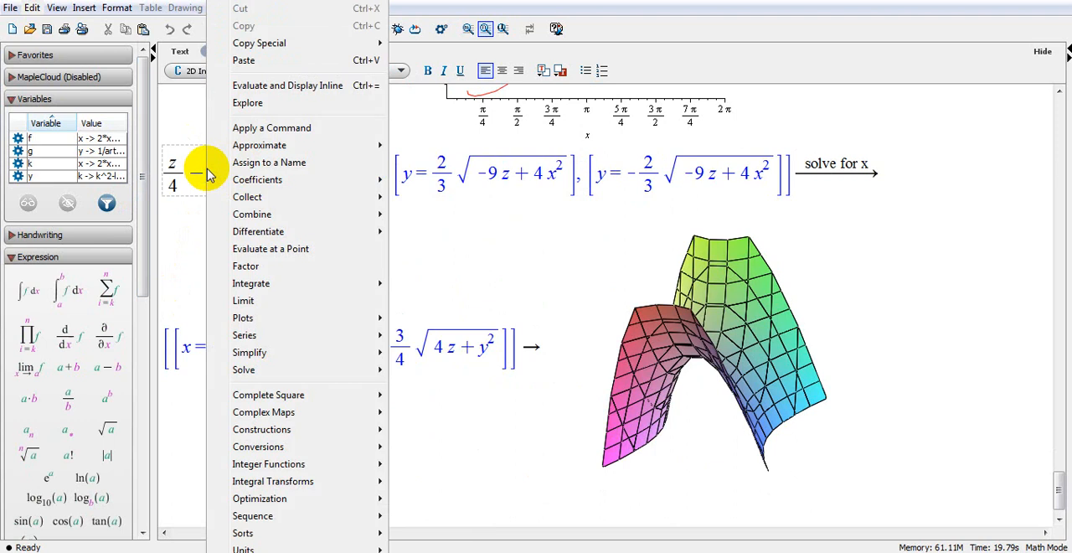
pyautogui.moveTo(249, 371)
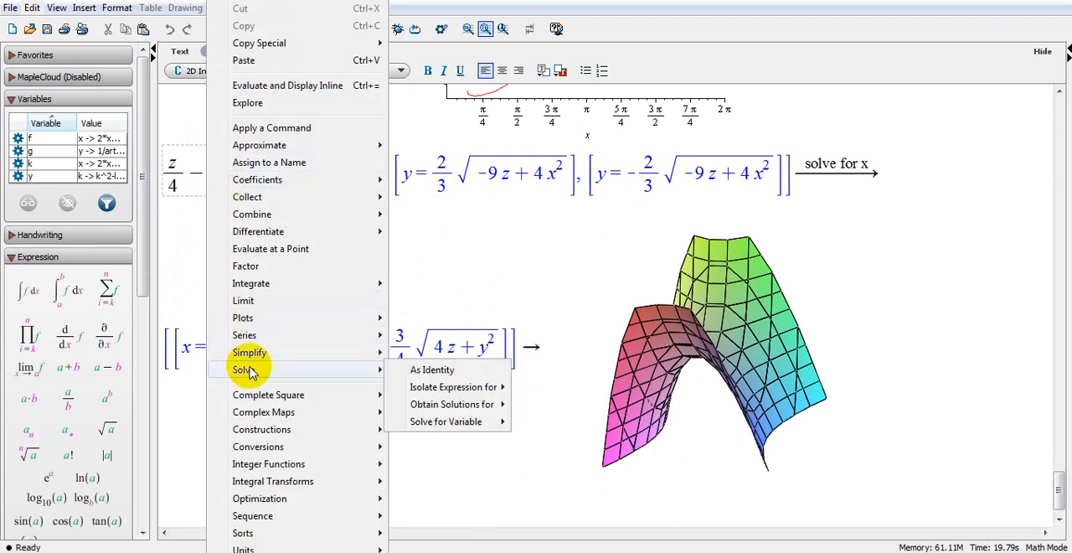
pyautogui.moveTo(468, 424)
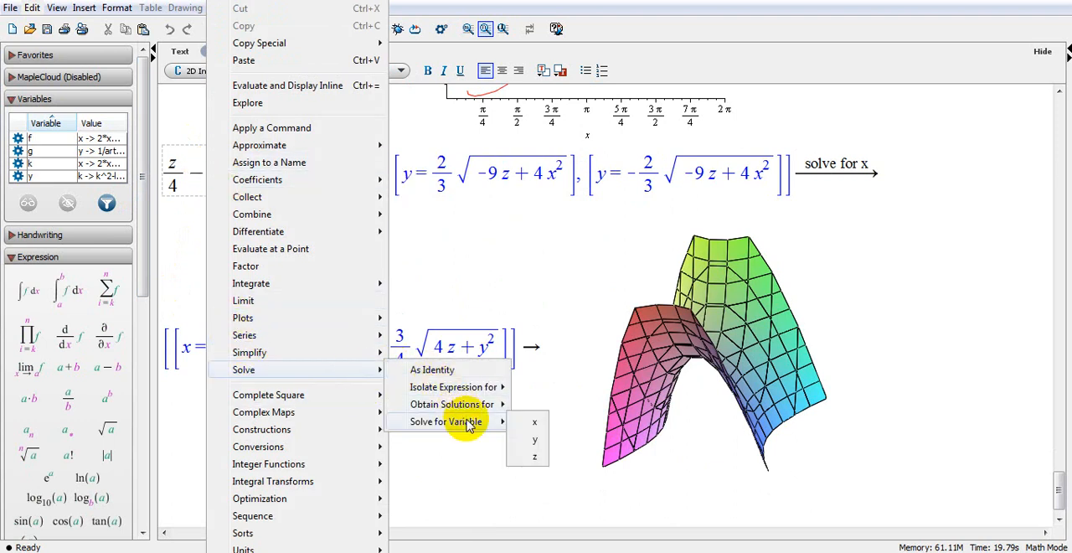
pyautogui.click(538, 456)
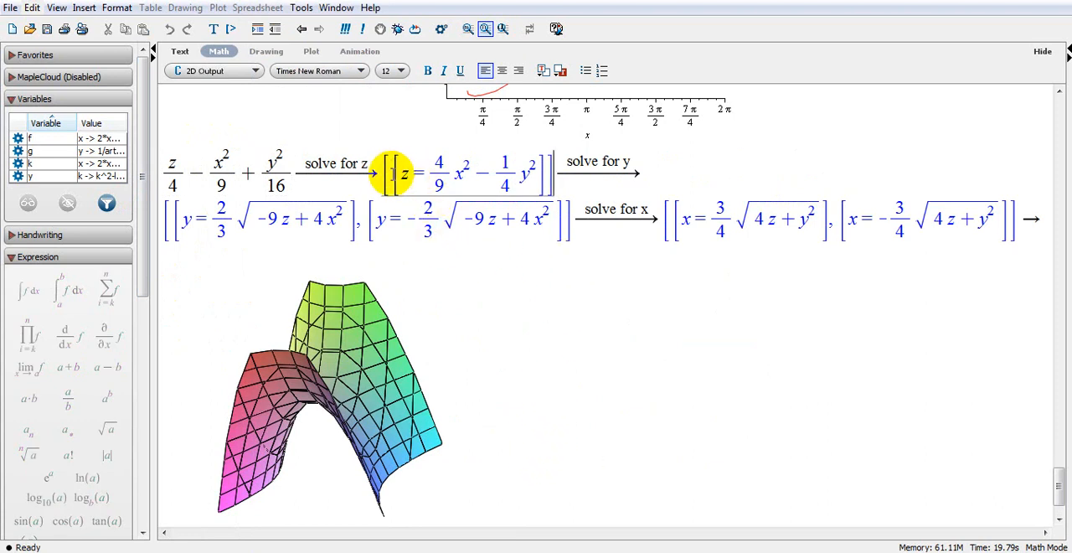
pyautogui.moveTo(393, 173); pyautogui.dragTo(526, 176)
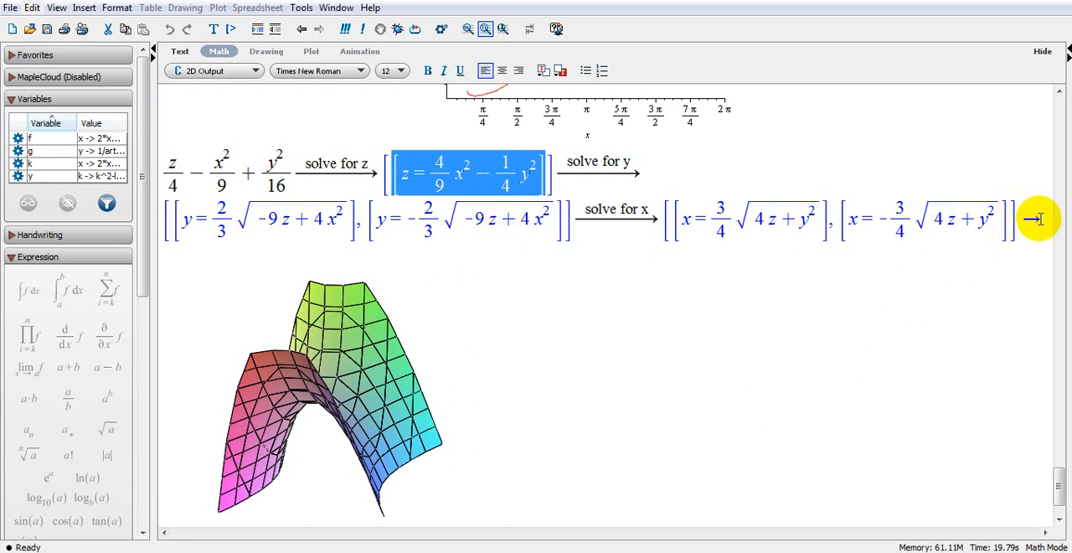
# Enter the equations x + 2·y = 12, x − y = 9 as math on a new line below the surface plot and evaluate them.
pyautogui.click(1042, 218)
pyautogui.click(482, 379)
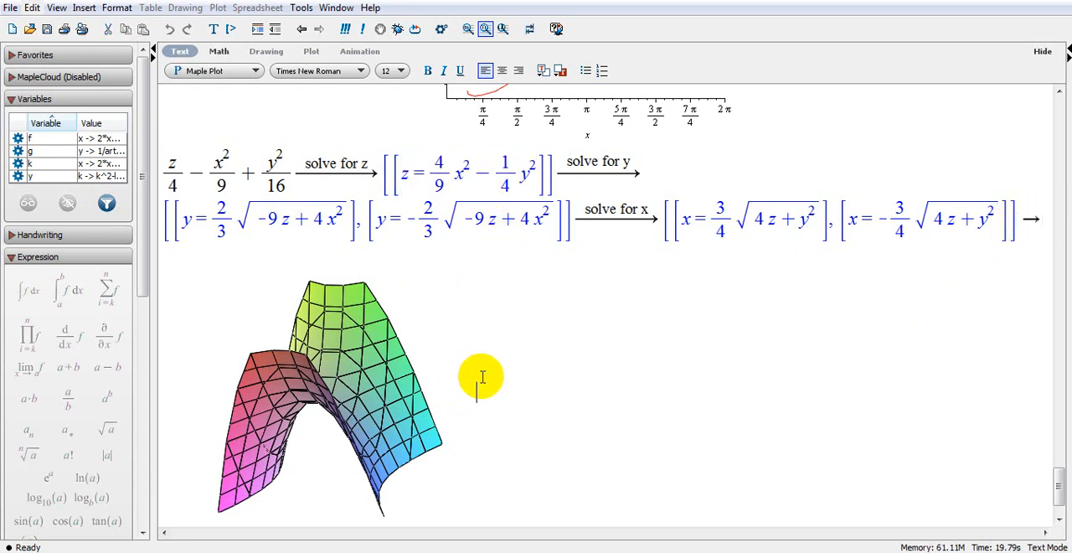
pyautogui.press('Return')
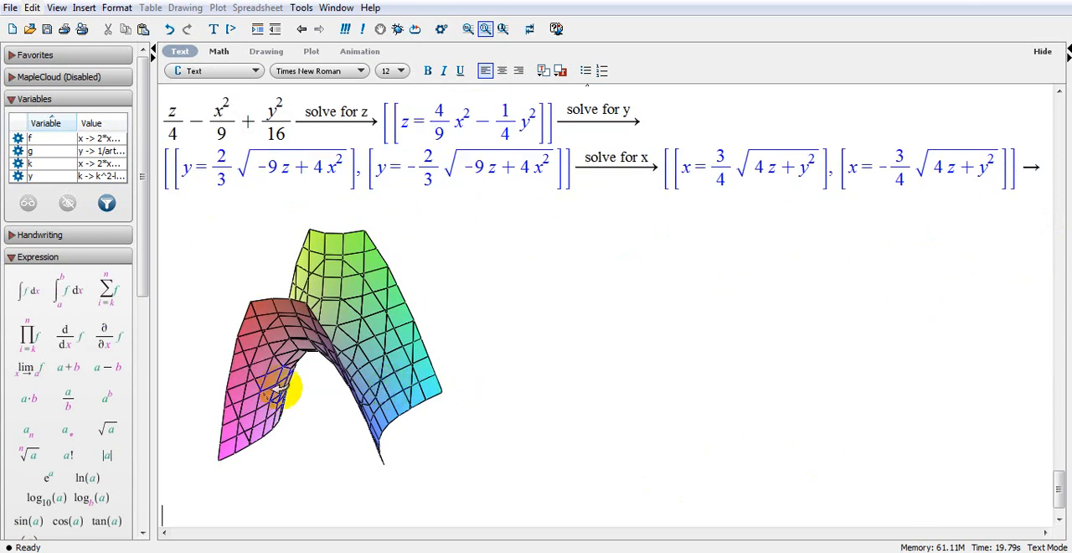
pyautogui.click(219, 52)
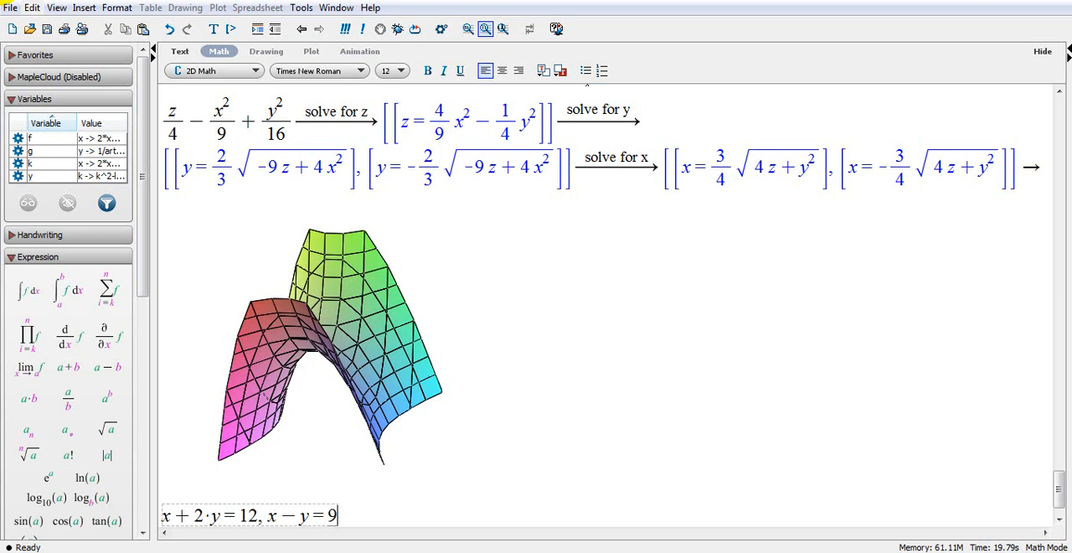
pyautogui.press('Return')
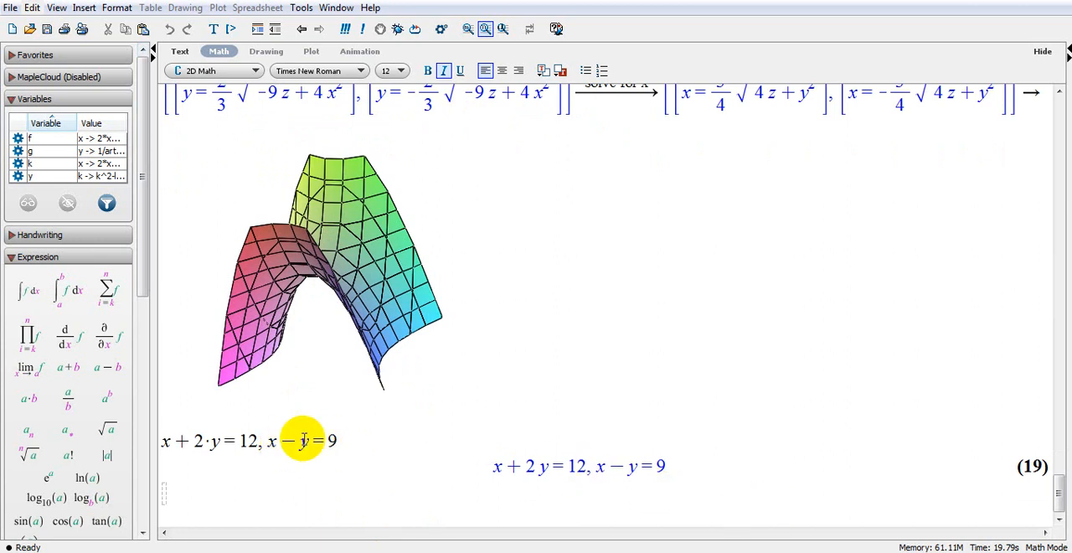
# Solve the two-equation system x + 2·y = 12, x − y = 9 for both unknowns.
pyautogui.rightClick(259, 443)
pyautogui.moveTo(339, 492)
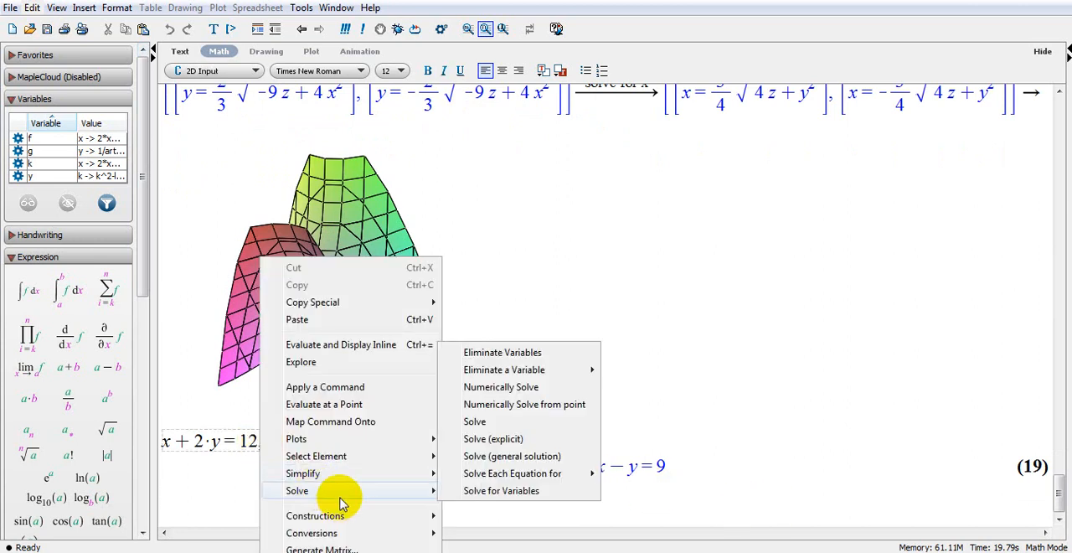
pyautogui.click(511, 436)
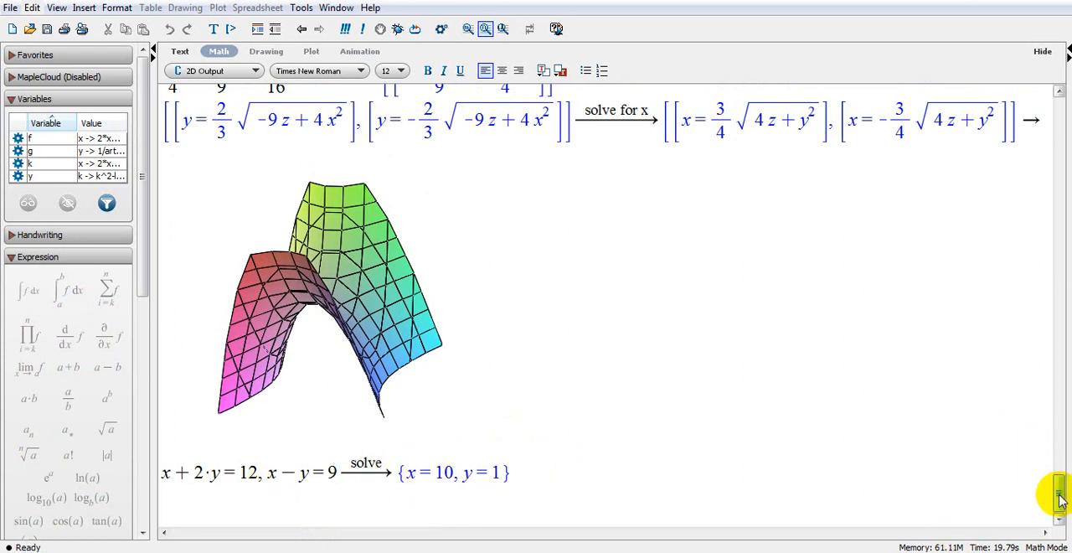
# Create a 2-D implicit plot of the equations x + 2·y = 12, x − y = 9 in x, y.
pyautogui.rightClick(206, 471)
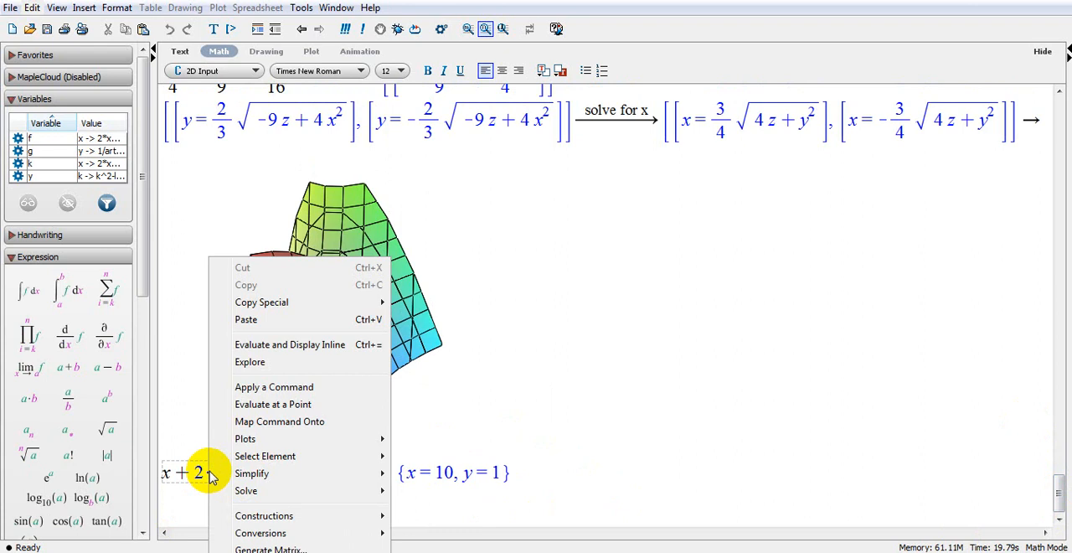
pyautogui.moveTo(392, 447)
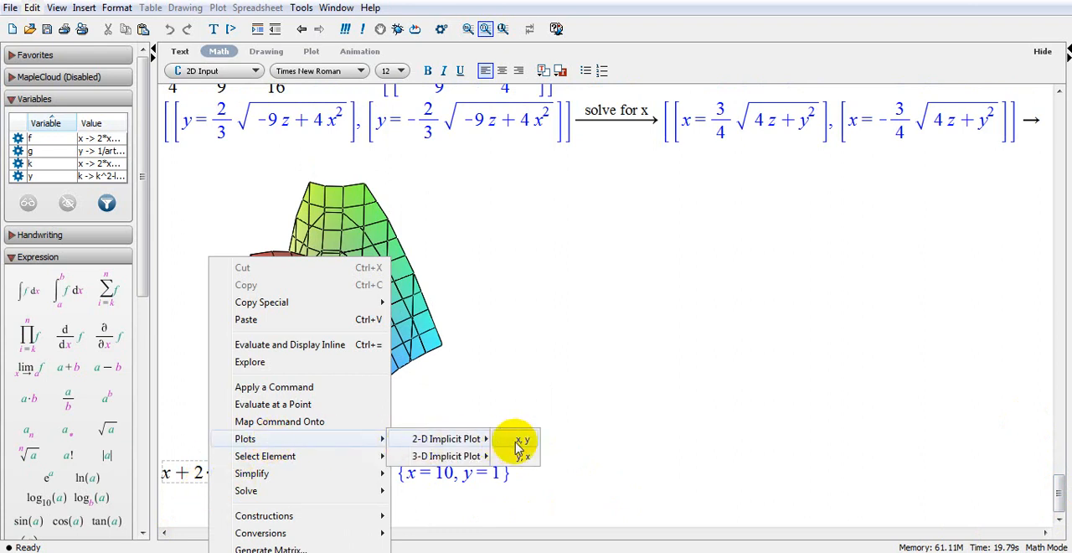
pyautogui.click(517, 440)
pyautogui.scroll(-3, 644, 432)
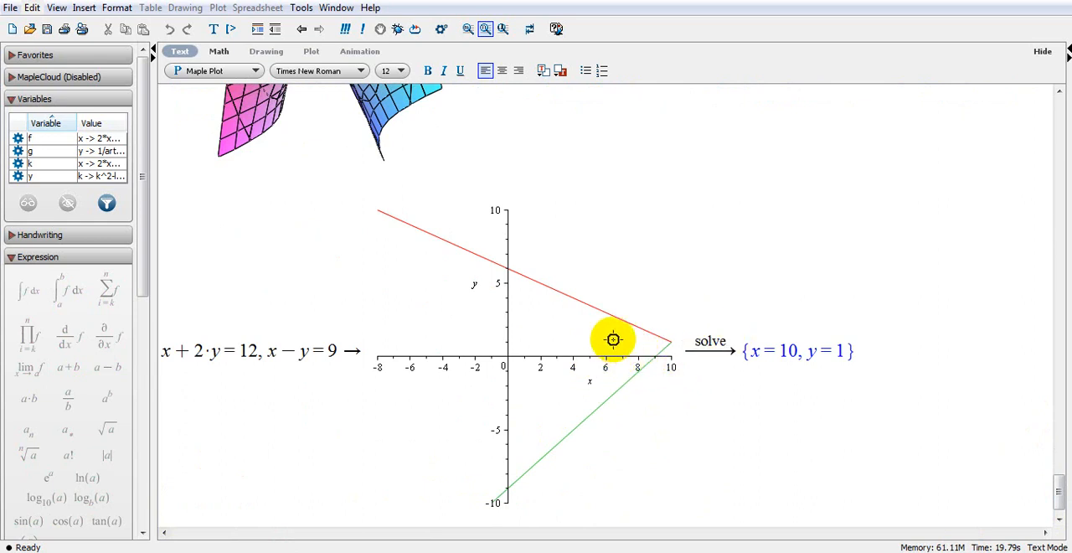
# Turn off data extents for the line plot's horizontal axis and set its range from 8 to 15.
pyautogui.rightClick(603, 337)
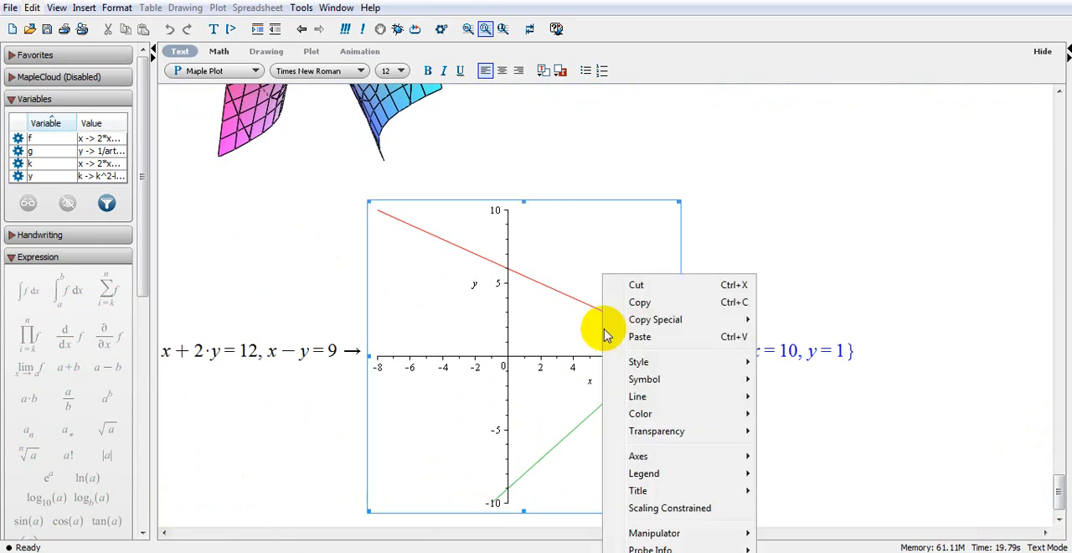
pyautogui.moveTo(634, 459)
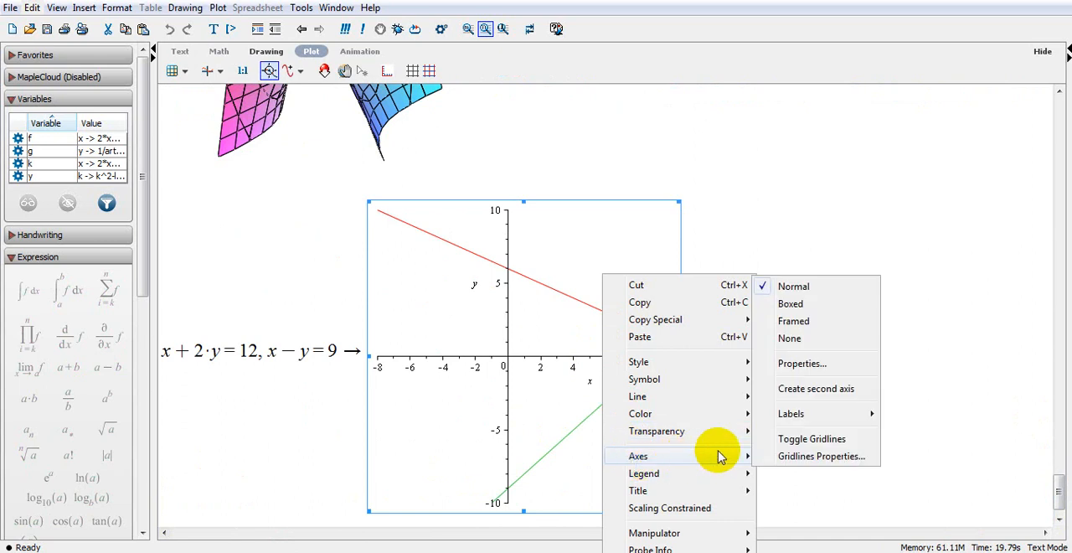
pyautogui.click(824, 363)
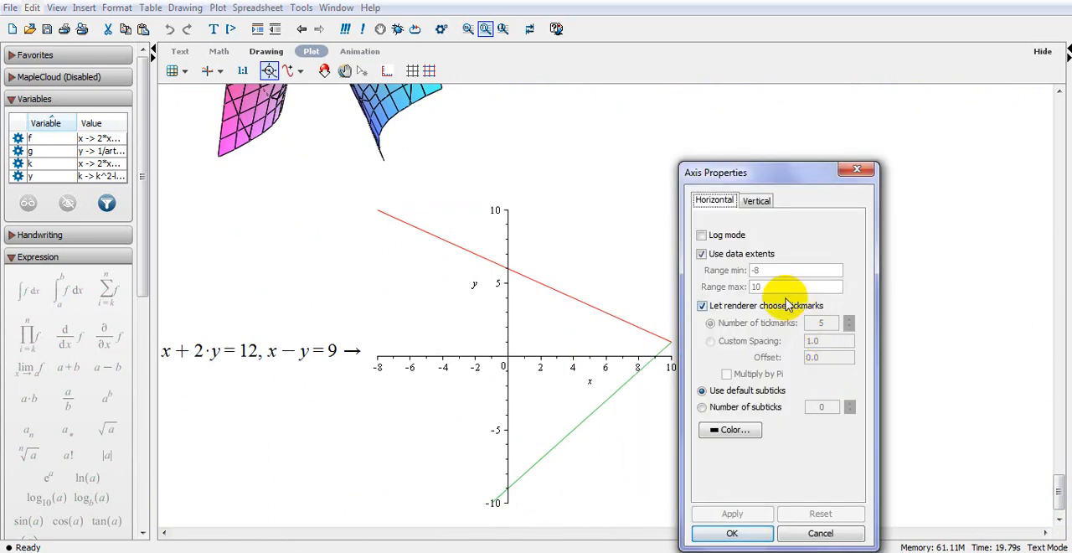
pyautogui.click(701, 254)
pyautogui.moveTo(768, 270); pyautogui.dragTo(740, 272)
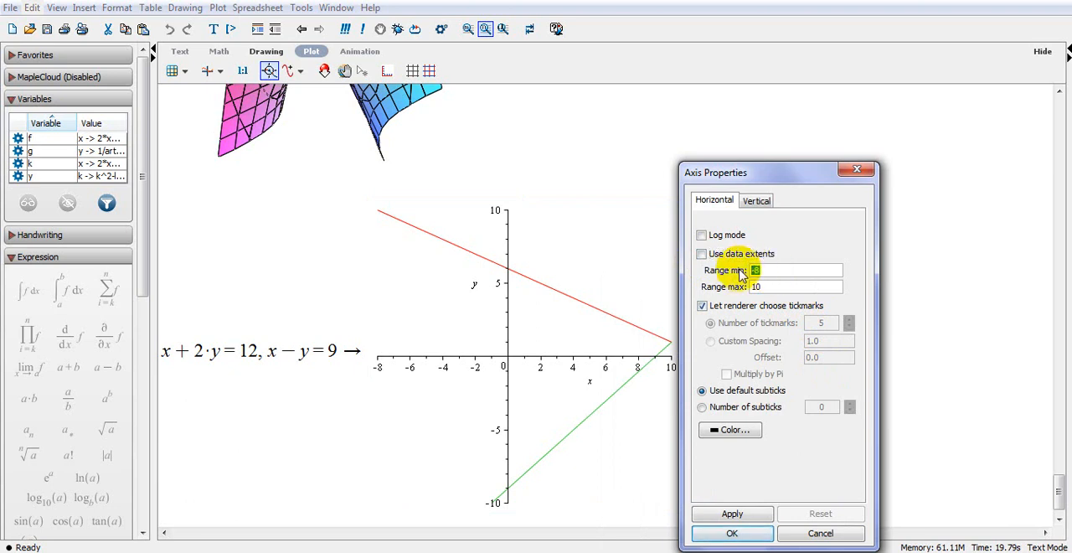
pyautogui.write('8')
pyautogui.press('Tab')
pyautogui.write('1')
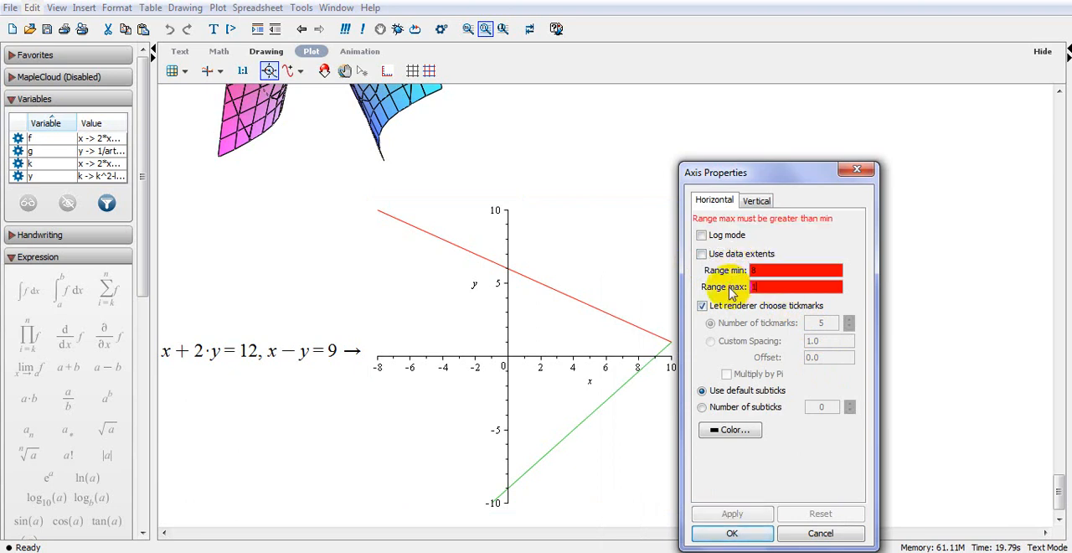
pyautogui.write('5')
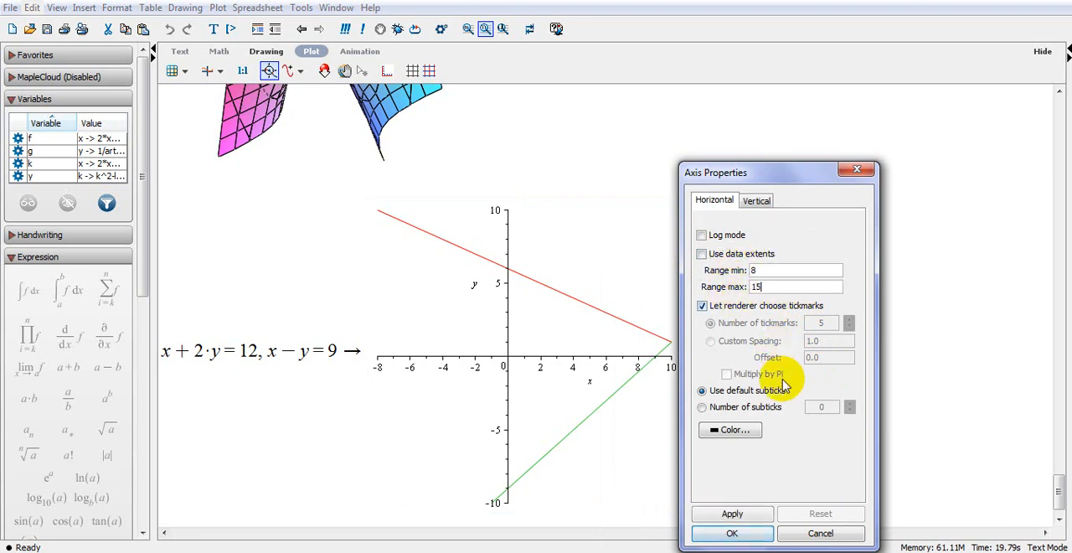
pyautogui.click(728, 509)
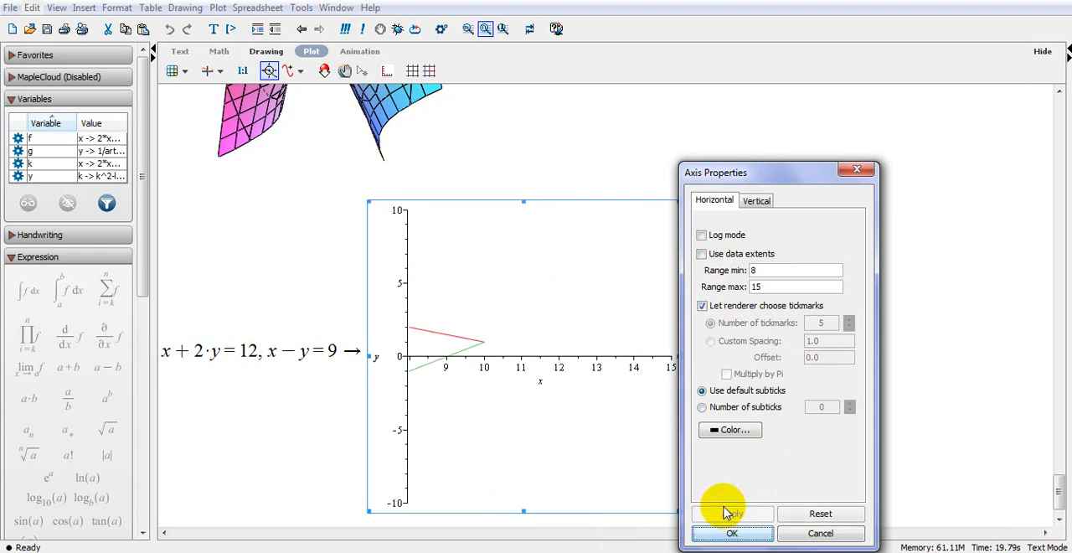
pyautogui.click(758, 533)
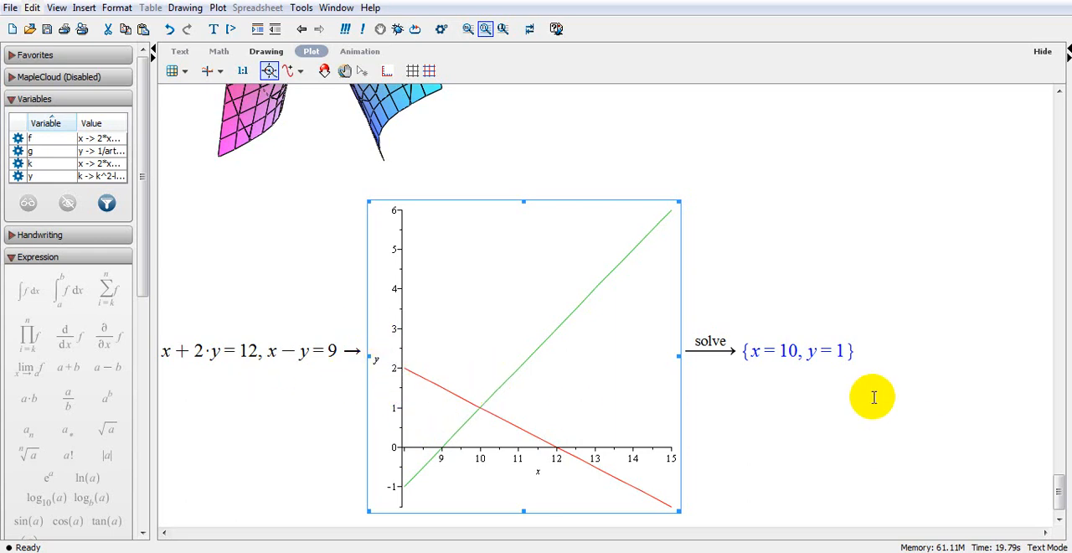
# Enter x + 2·y − 5·z = 12, x + y + z = 3, x − 6·y + 2·z = 4 on a new line below the plot and evaluate it.
pyautogui.moveTo(861, 347); pyautogui.dragTo(841, 347)
pyautogui.click(871, 343)
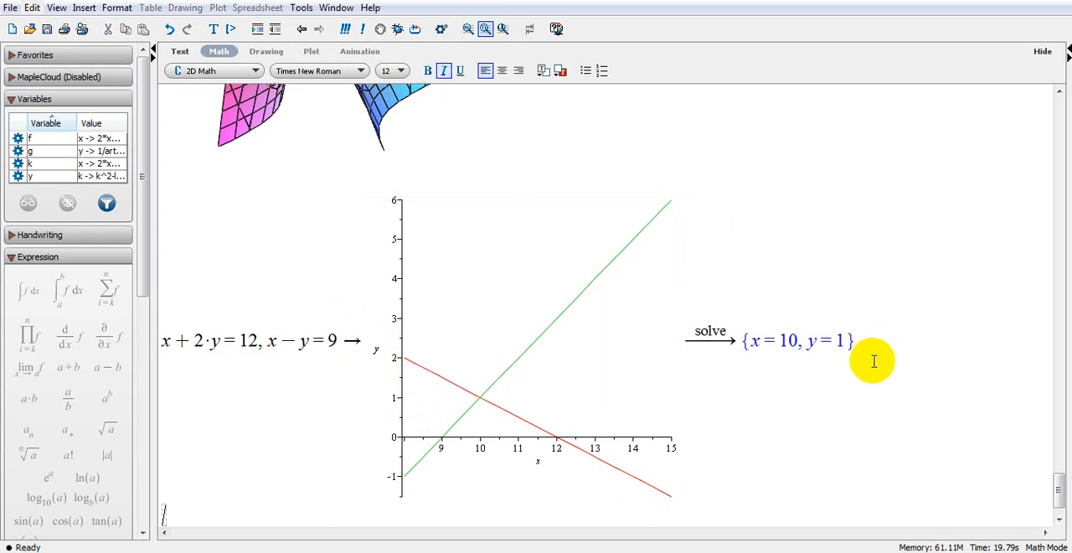
pyautogui.write('x')
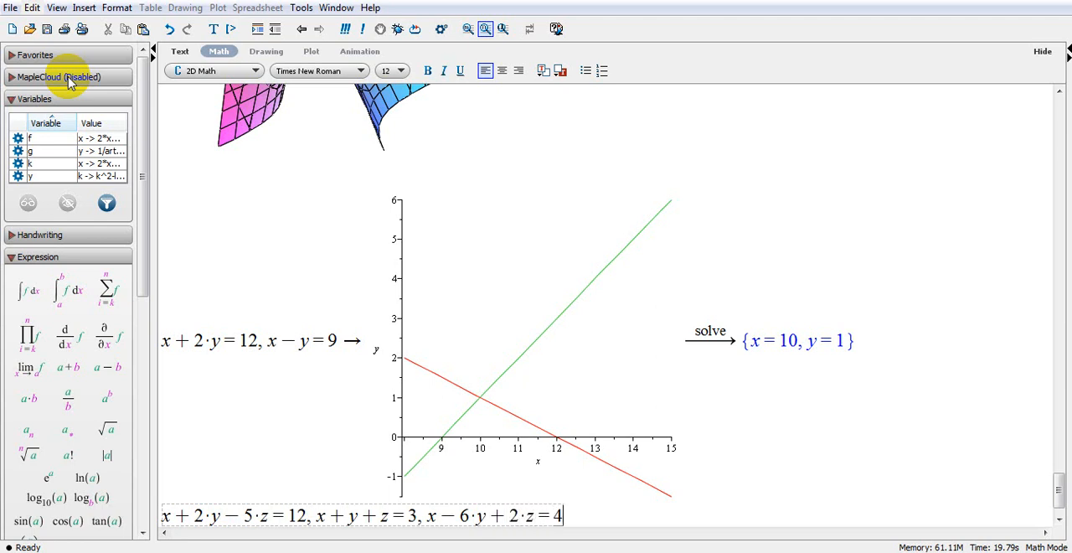
pyautogui.press('Return')
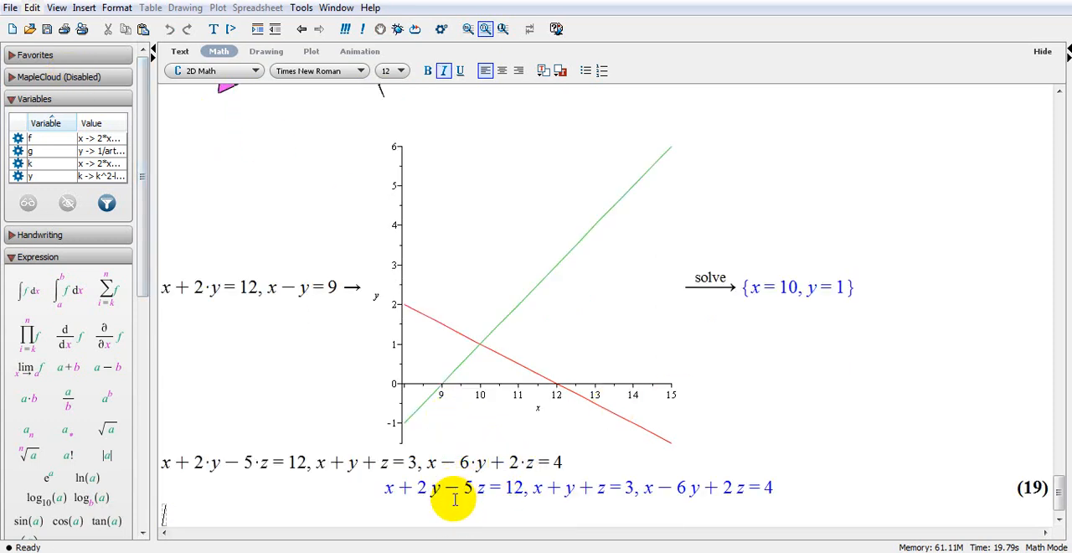
# Solve the three-equation system for x, y and z.
pyautogui.rightClick(371, 472)
pyautogui.moveTo(387, 494)
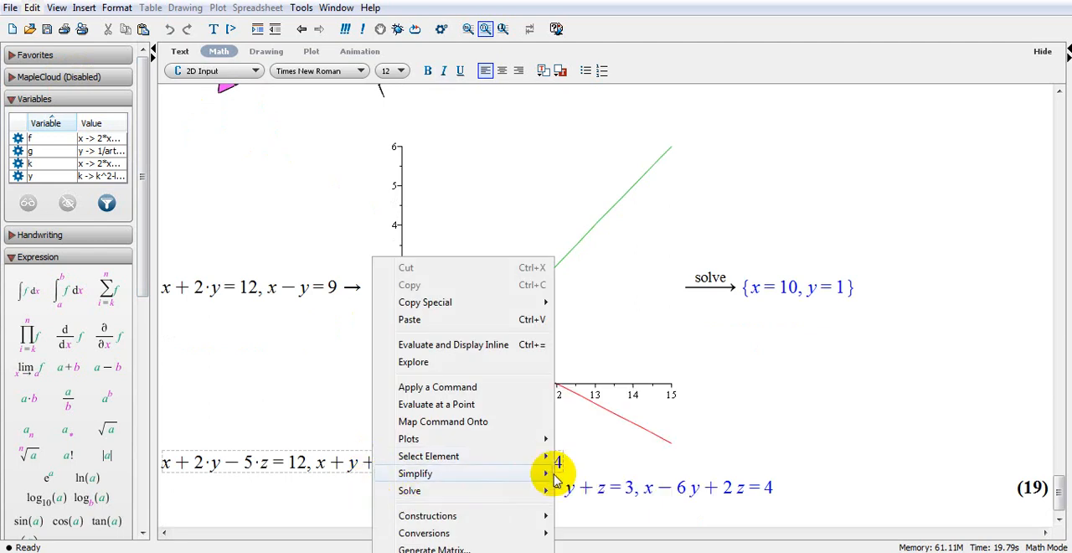
pyautogui.moveTo(540, 490)
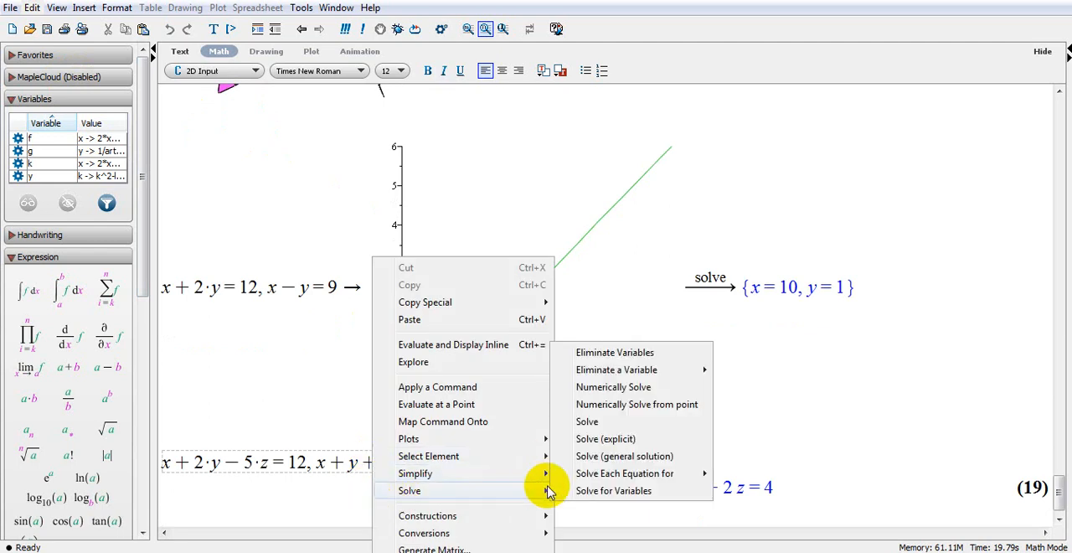
pyautogui.click(625, 423)
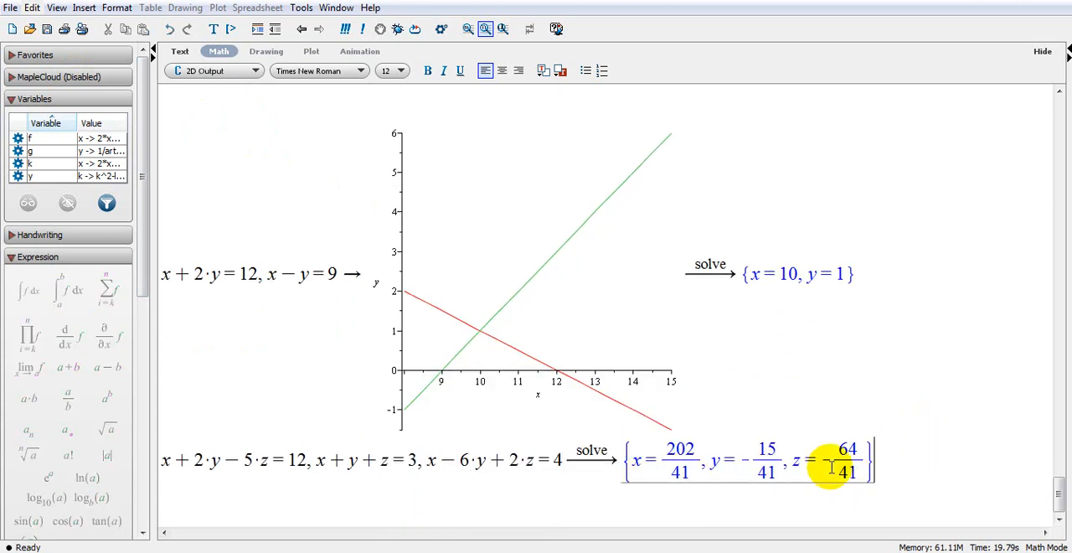
# Create a 3-D implicit plot of the three-equation linear system in x, y, z.
pyautogui.rightClick(321, 467)
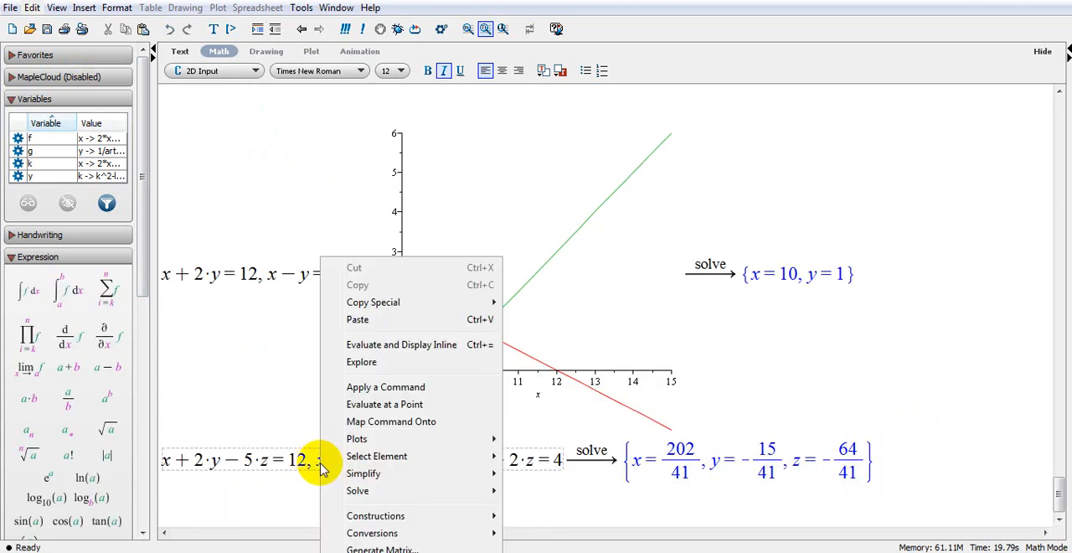
pyautogui.moveTo(425, 439)
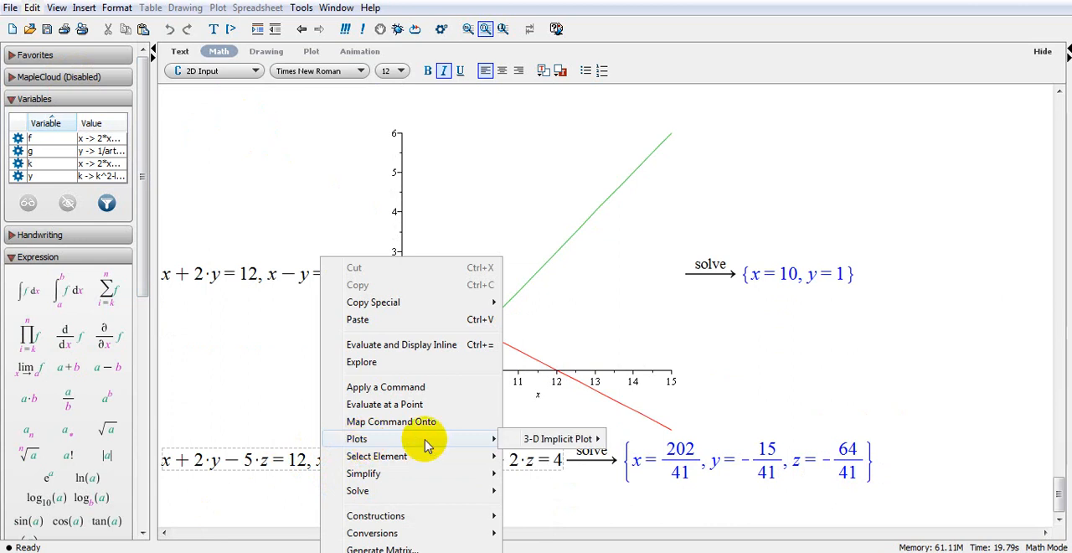
pyautogui.moveTo(559, 444)
pyautogui.click(632, 438)
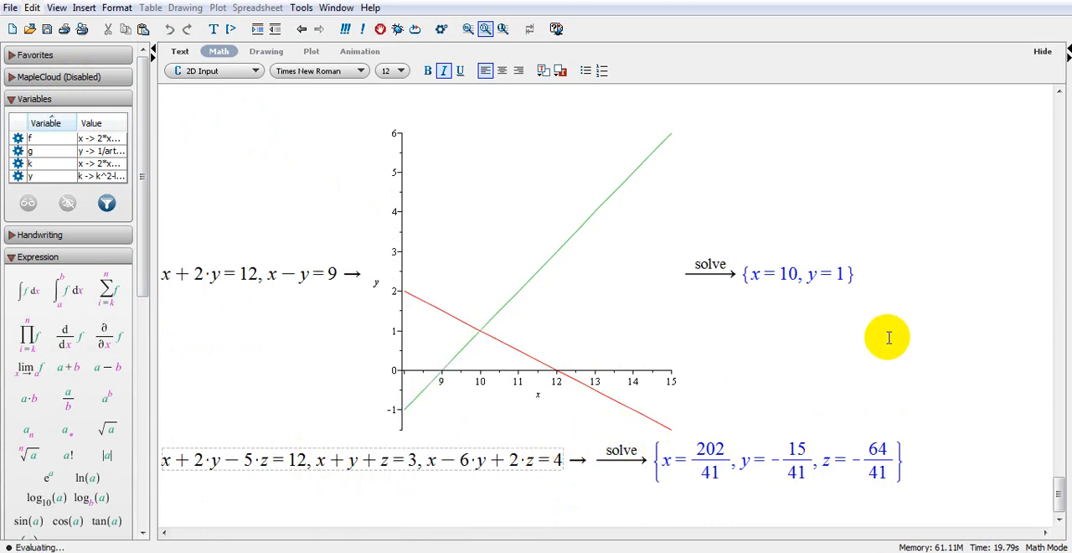
# Rotate the 3-D plot of the three planes to an orientation of about 71, 24 and −56 degrees.
pyautogui.scroll(-8, 893, 347)
pyautogui.moveTo(787, 351); pyautogui.dragTo(651, 444)
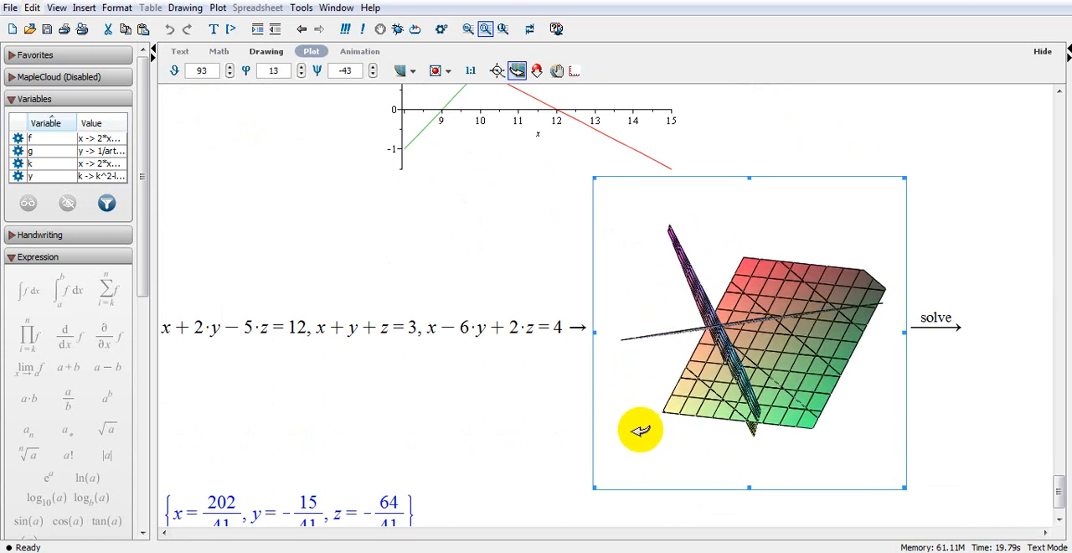
pyautogui.moveTo(826, 402)
pyautogui.mouseDown()
pyautogui.moveTo(816, 337)
pyautogui.moveTo(838, 340)
pyautogui.moveTo(827, 381)
pyautogui.moveTo(793, 395)
pyautogui.moveTo(796, 378)
pyautogui.moveTo(814, 407)
pyautogui.moveTo(792, 421)
pyautogui.moveTo(815, 399)
pyautogui.mouseUp()
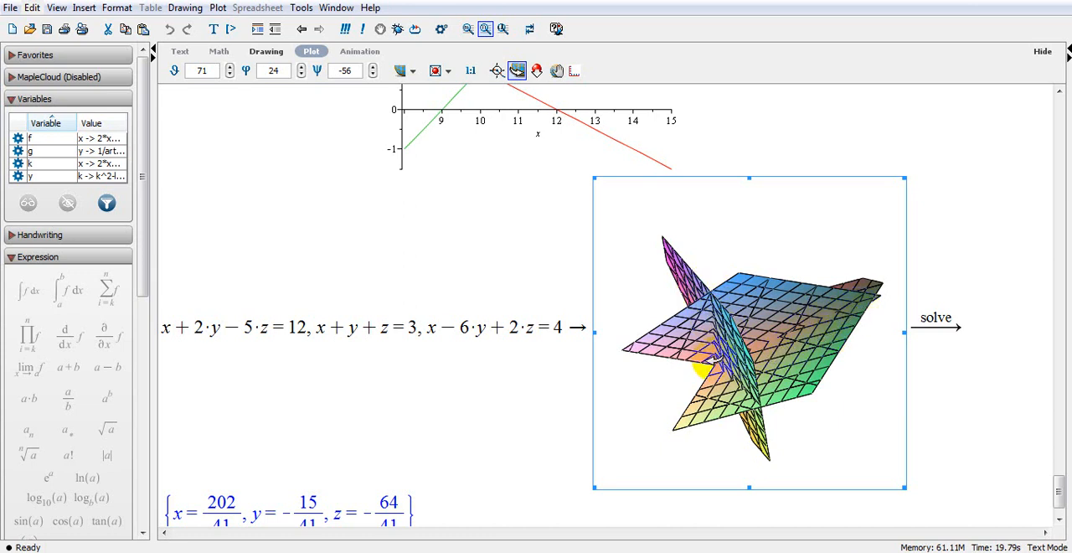
# Copy the full three-equation system x + 2·y − 5·z = 12, x + y + z = 3, x − 6·y + 2·z = 4.
pyautogui.scroll(-1, 568, 408)
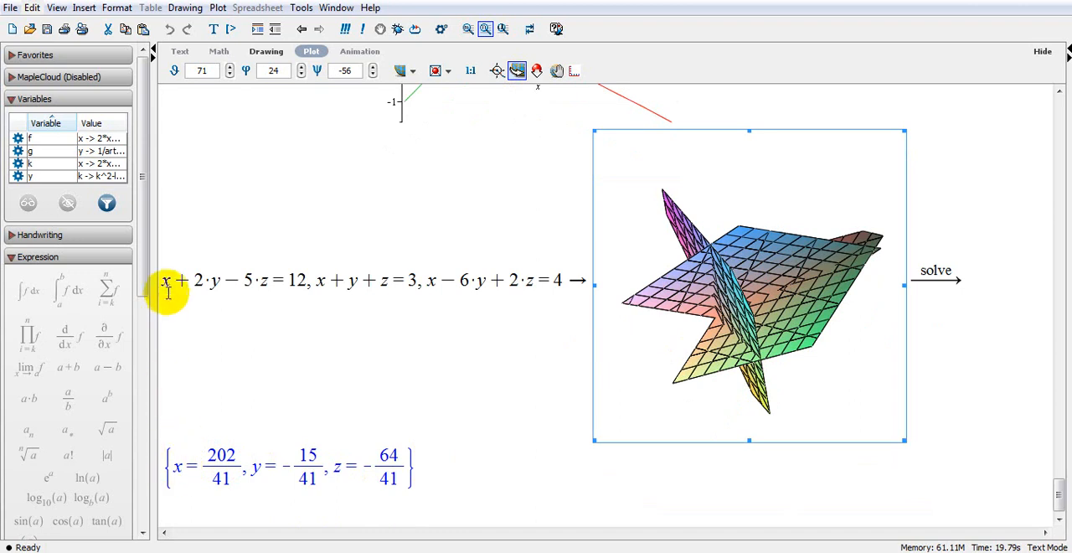
pyautogui.moveTo(164, 283); pyautogui.dragTo(557, 281)
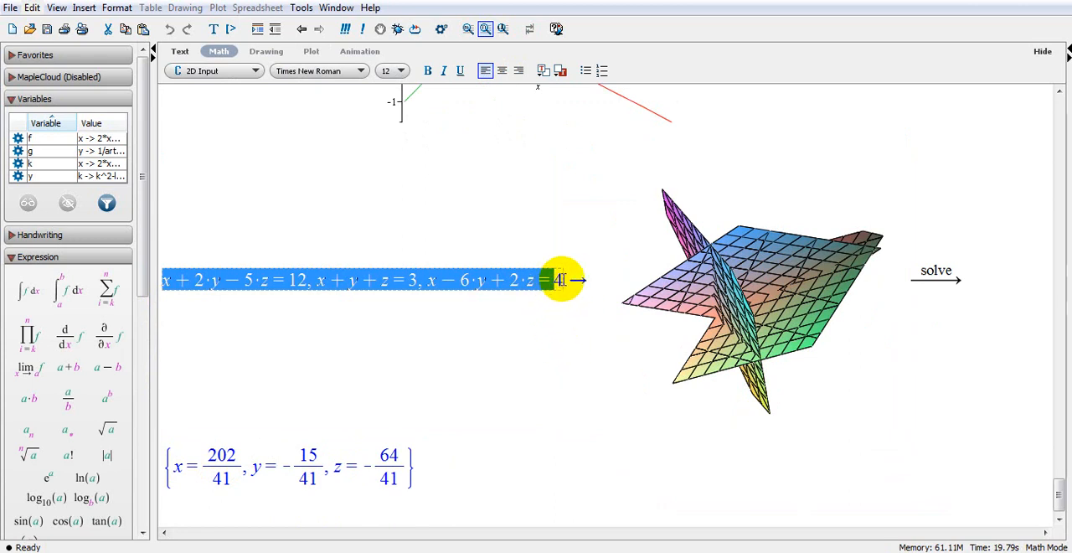
pyautogui.click(506, 282)
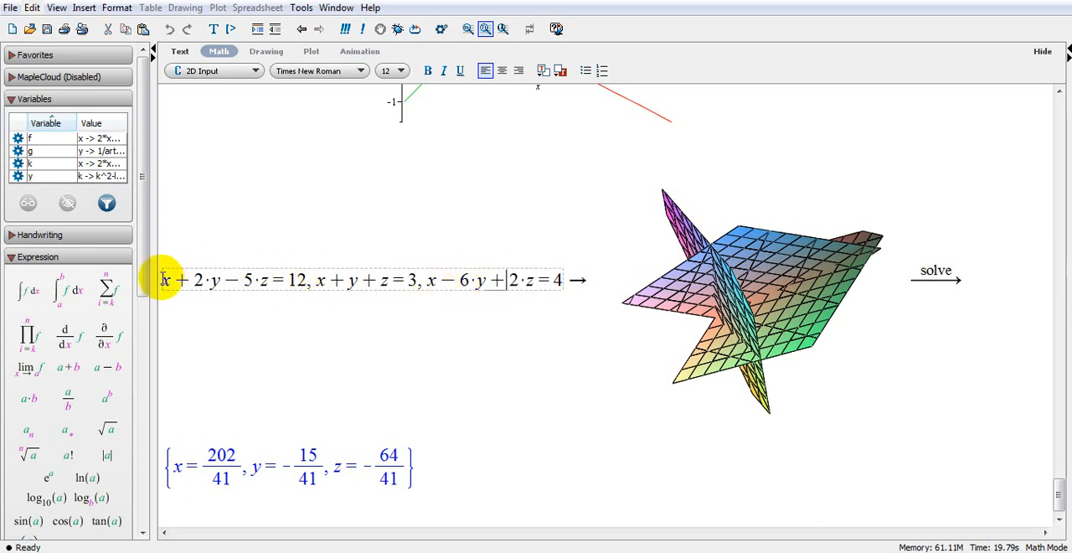
pyautogui.moveTo(159, 278); pyautogui.dragTo(552, 280)
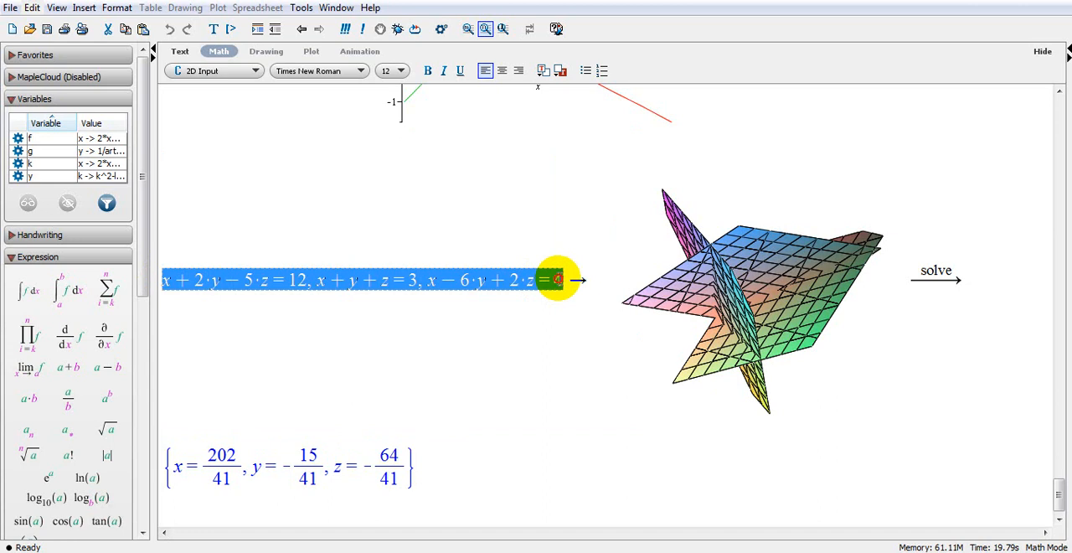
pyautogui.rightClick(516, 280)
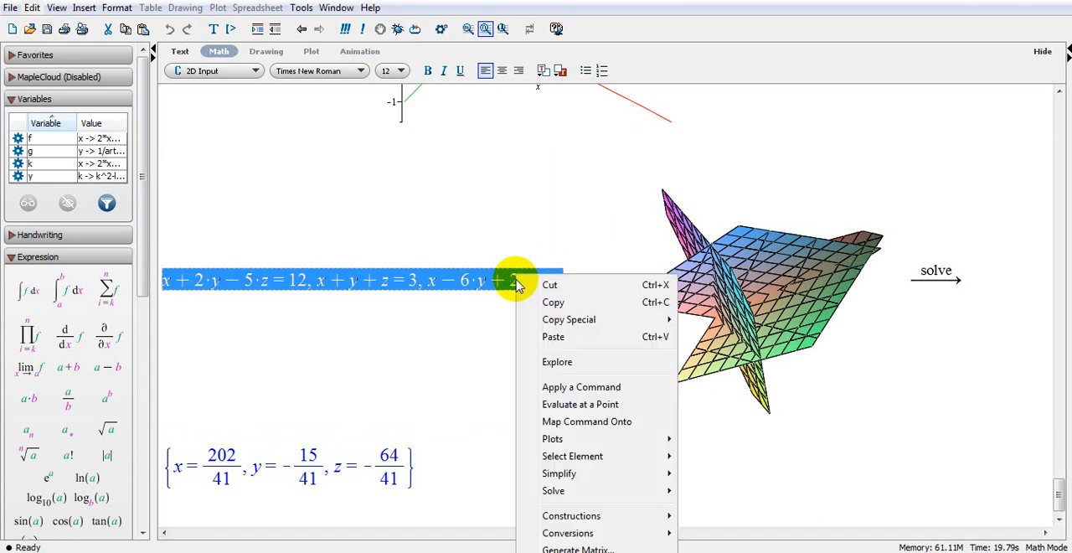
pyautogui.click(553, 303)
# Paste the copied equations on a new line below the solution set, with a blank line in between.
pyautogui.click(495, 462)
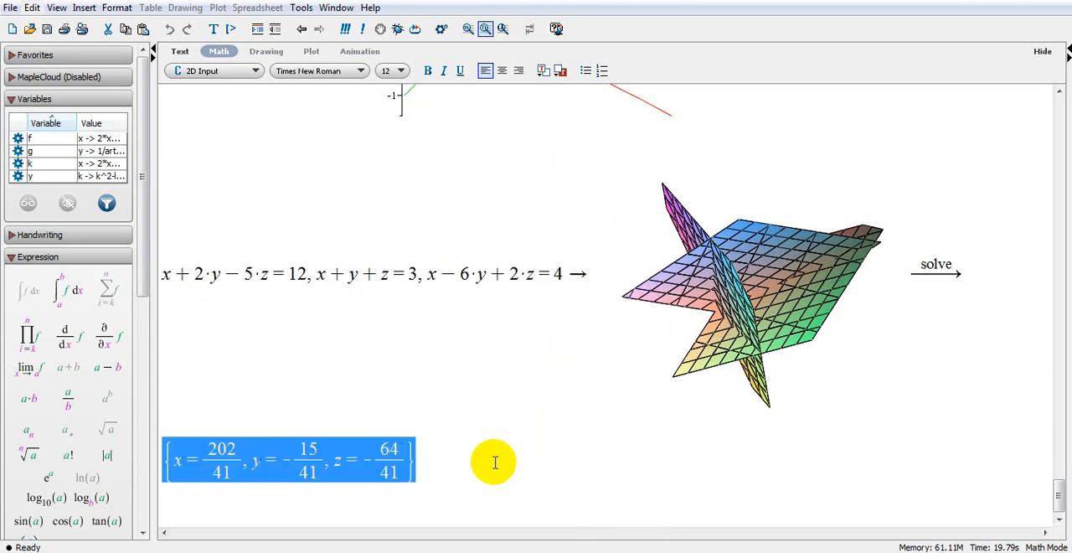
pyautogui.doubleClick(495, 462)
pyautogui.click(492, 463)
pyautogui.press('Return')
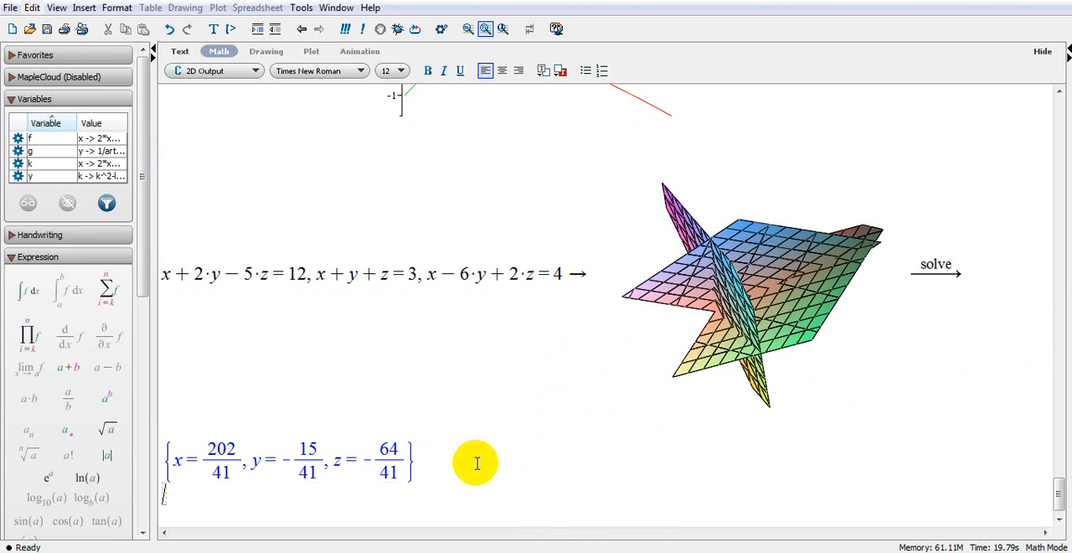
pyautogui.rightClick(165, 493)
pyautogui.click(209, 545)
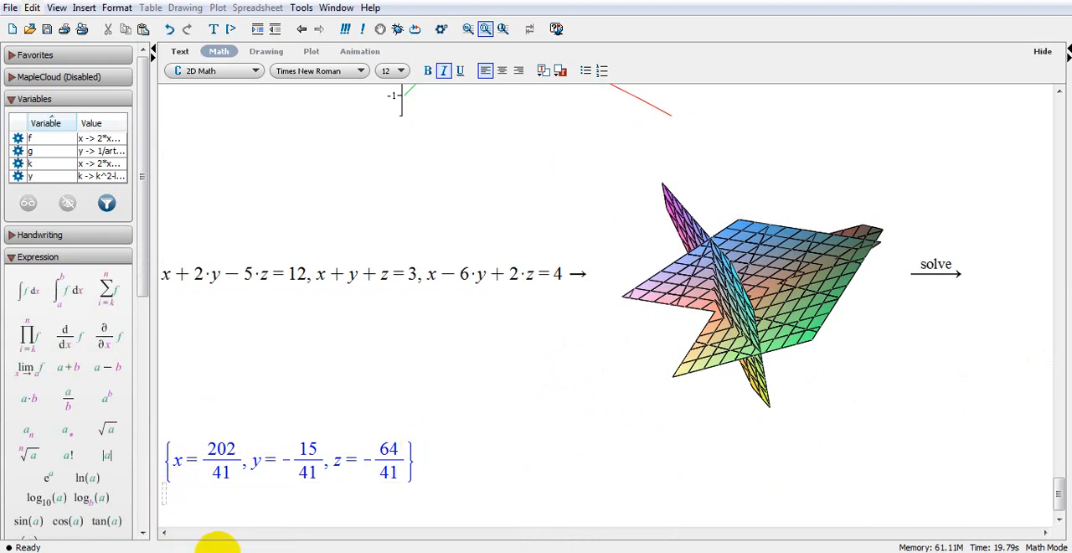
pyautogui.rightClick(164, 492)
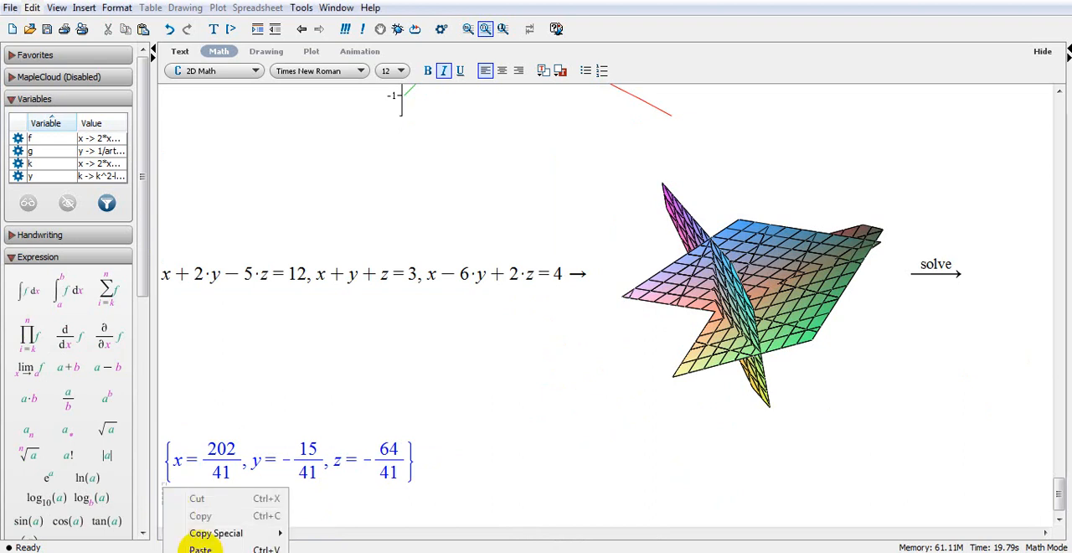
pyautogui.click(216, 548)
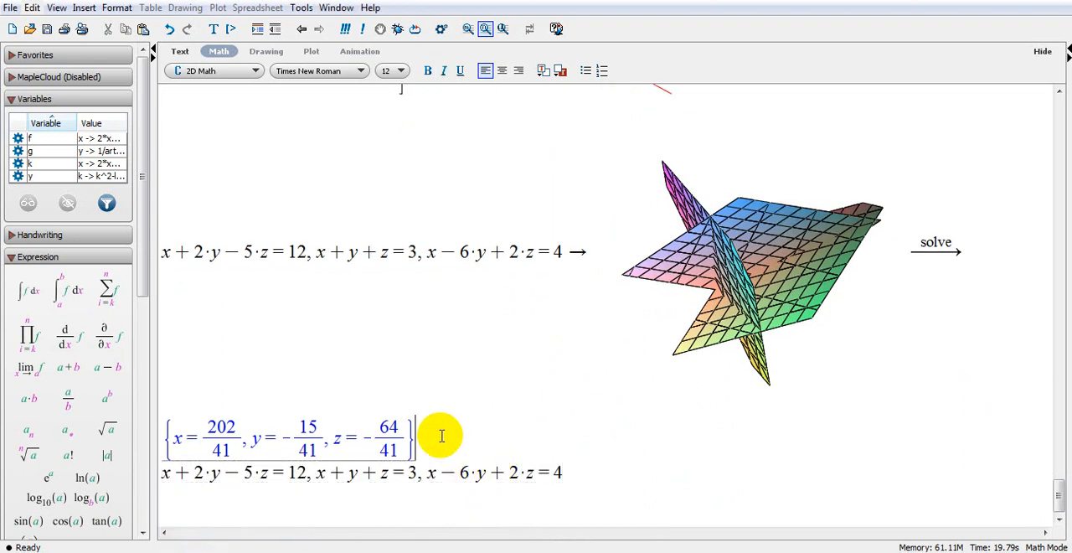
pyautogui.press('Return')
# Change the third equation of the pasted system to x − 6·ln(y) + 2·z² = 4.
pyautogui.click(284, 478)
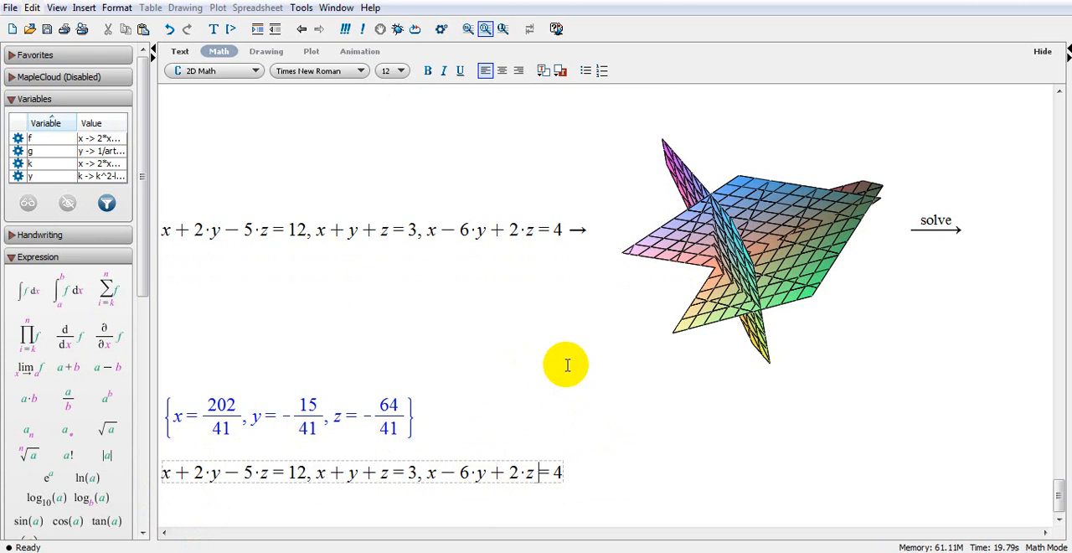
pyautogui.write('^2')
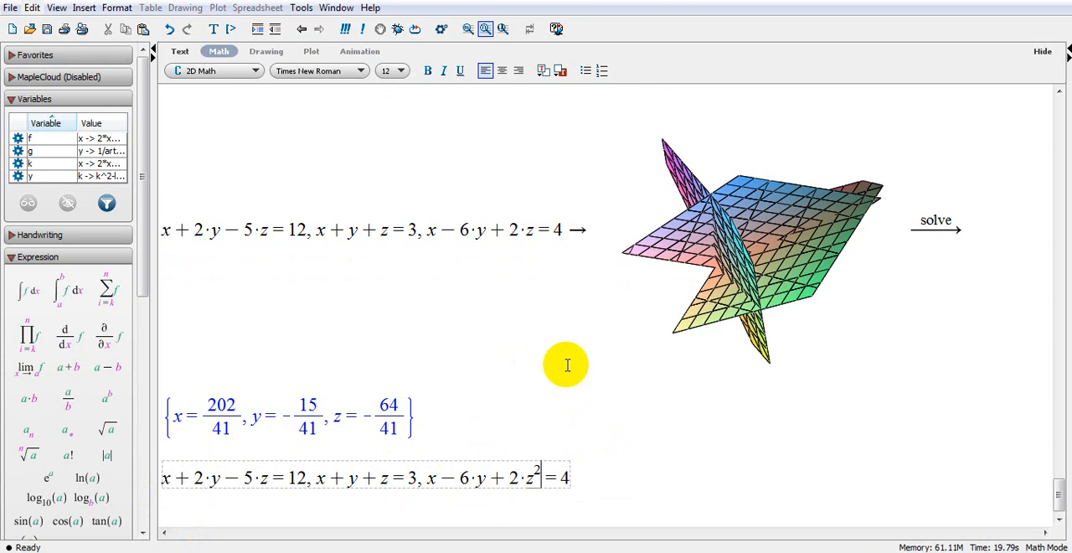
pyautogui.click(475, 477)
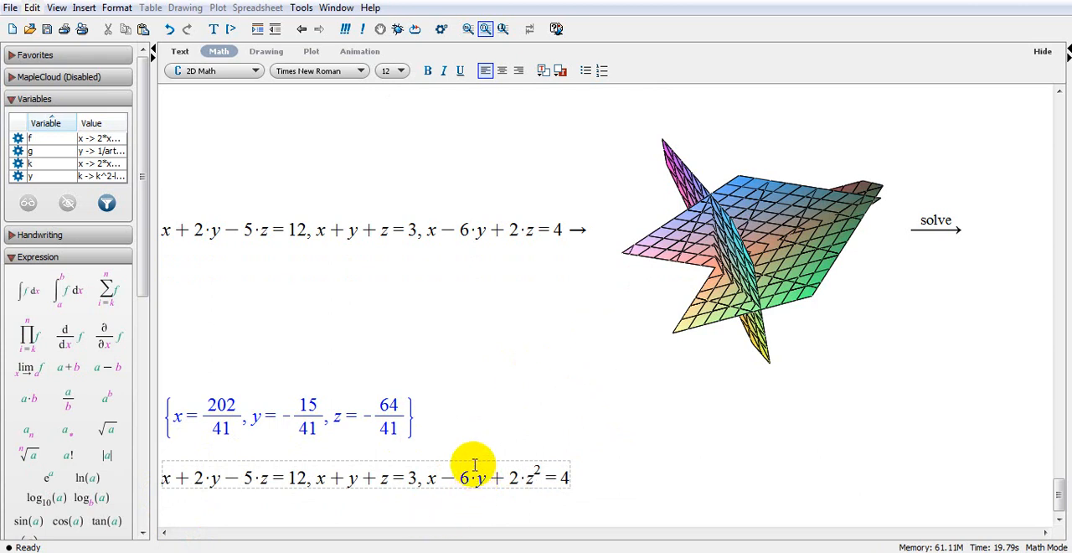
pyautogui.write('ln(')
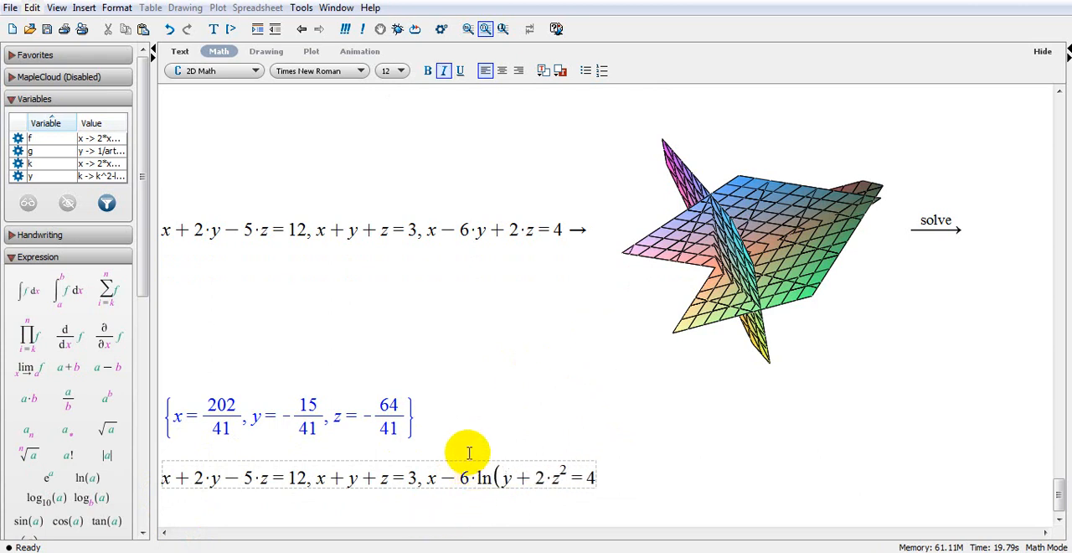
pyautogui.press('Right')
pyautogui.write(')')
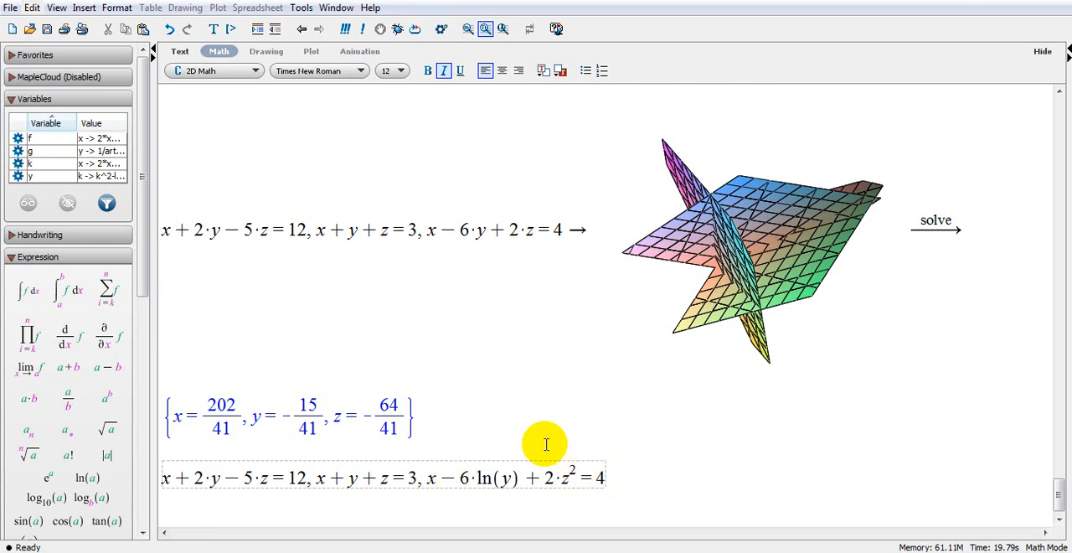
# Create a 3-D implicit plot of the nonlinear system in x, y, z and rotate it to show the intersecting surfaces.
pyautogui.click(626, 471)
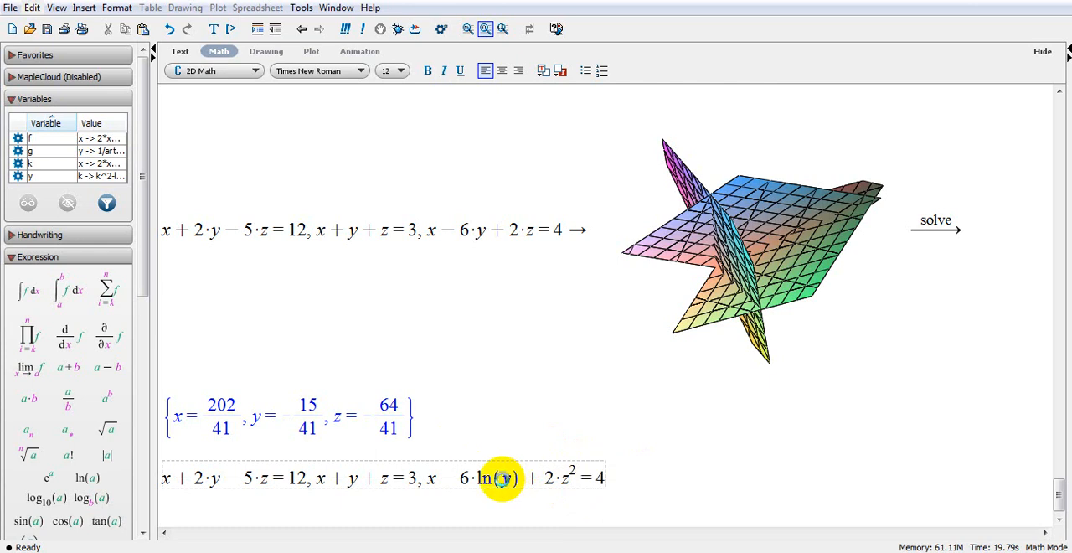
pyautogui.rightClick(503, 478)
pyautogui.moveTo(586, 439)
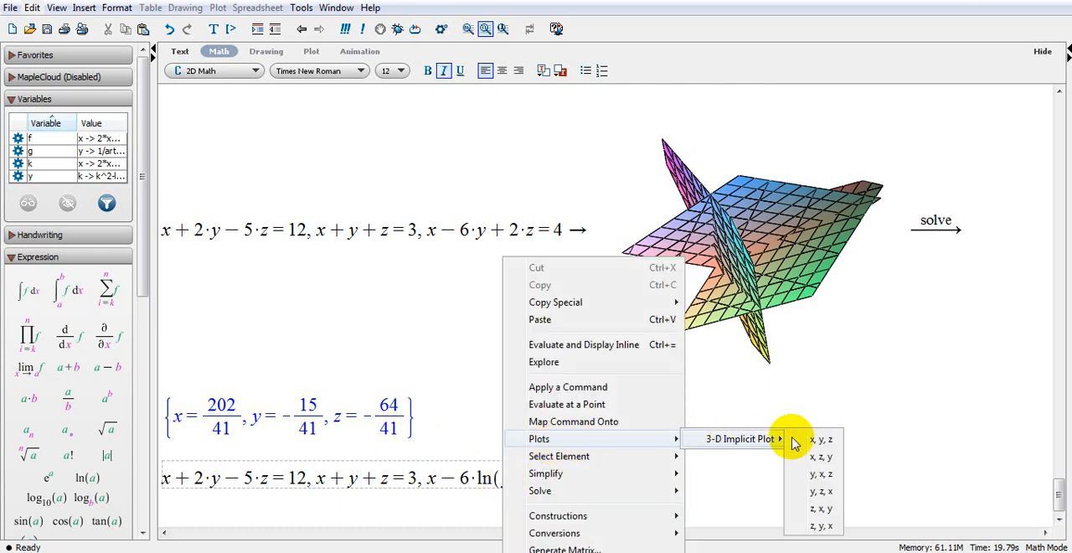
pyautogui.click(816, 440)
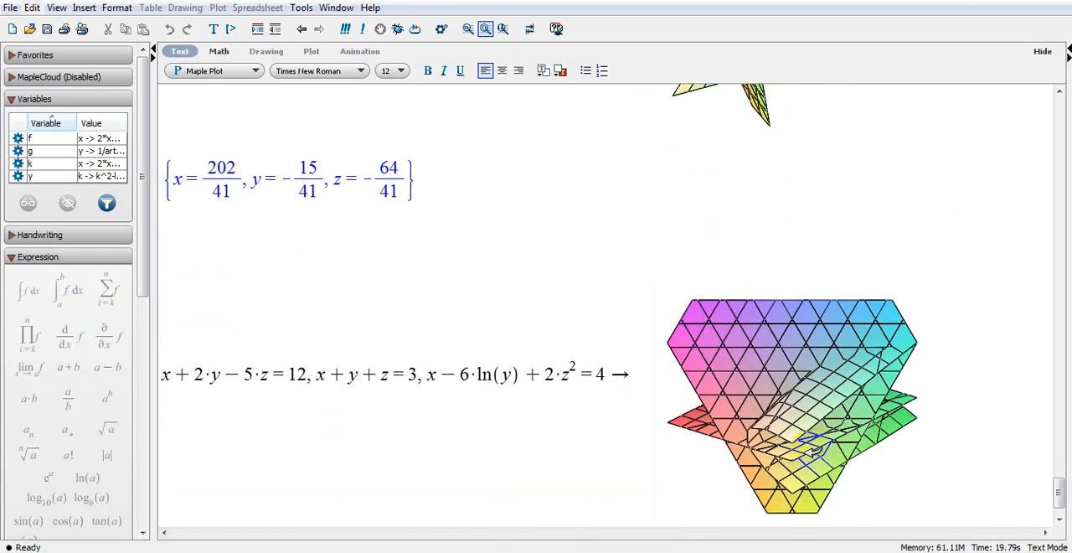
pyautogui.scroll(-1, 813, 451)
pyautogui.moveTo(765, 397); pyautogui.dragTo(407, 334)
# Solve the nonlinear system containing ln(y) and z² with the plain Solve operation.
pyautogui.rightClick(410, 332)
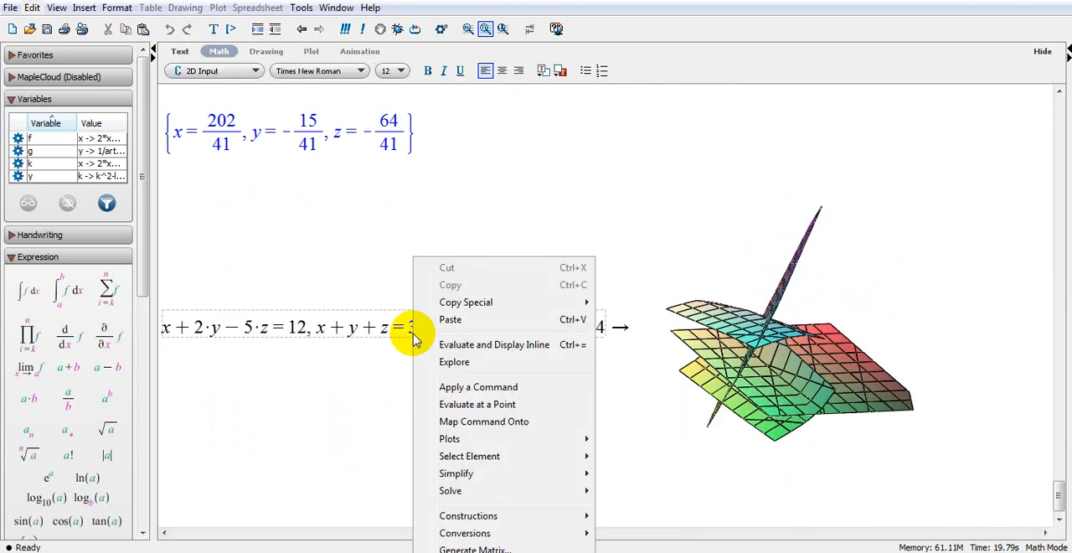
pyautogui.moveTo(443, 448)
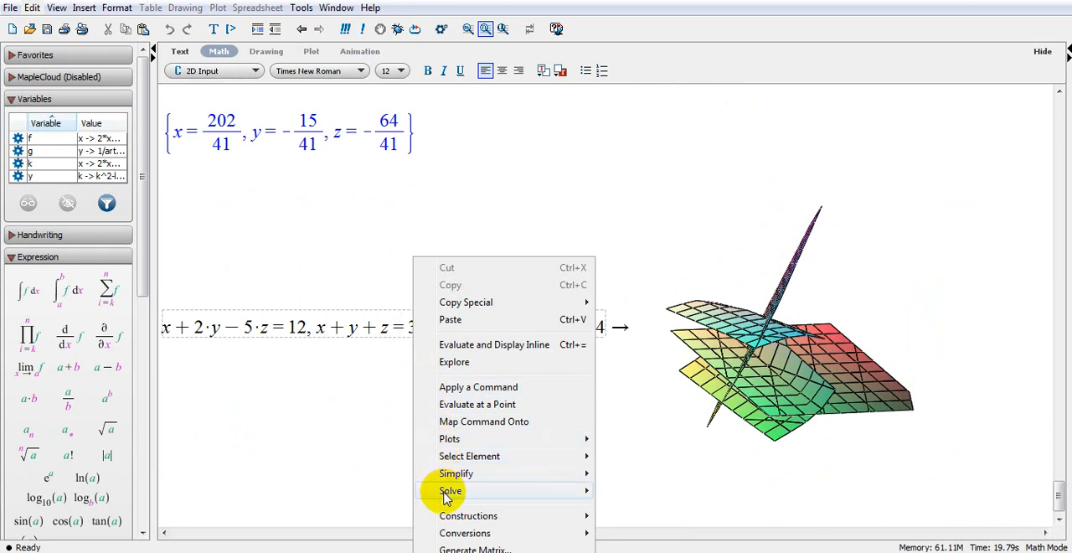
pyautogui.moveTo(469, 473)
pyautogui.moveTo(545, 488)
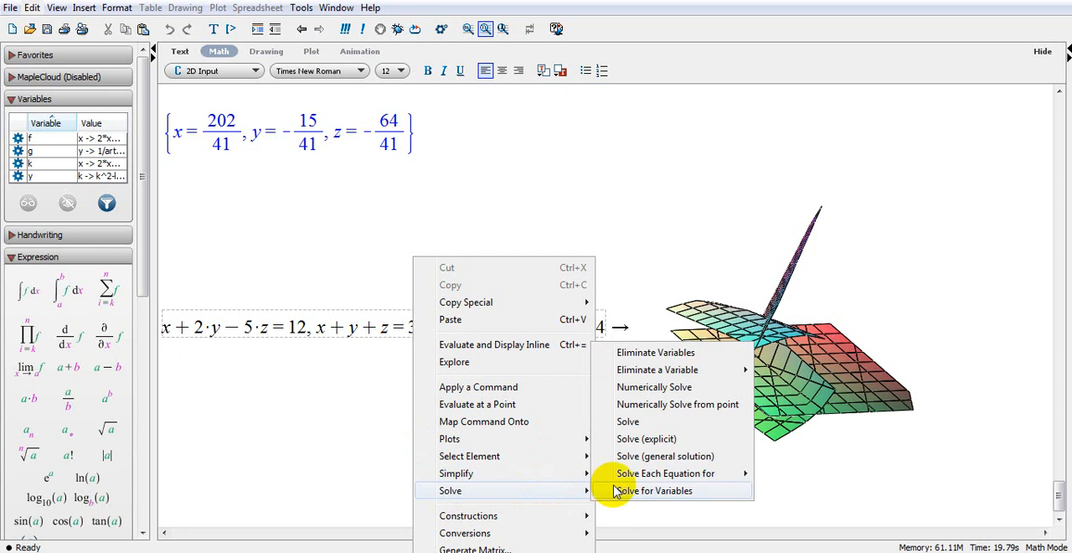
pyautogui.click(629, 422)
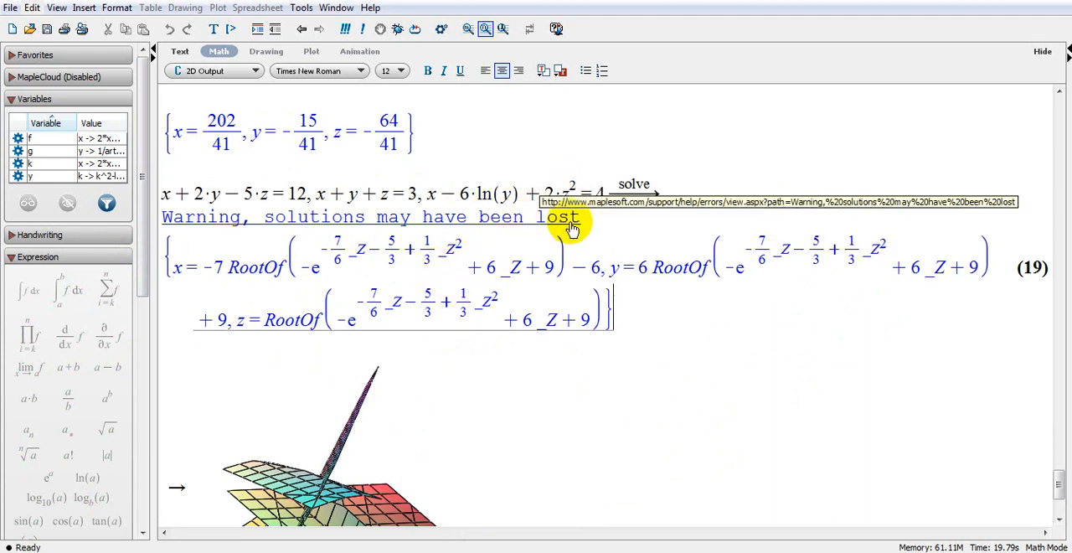
# Try to solve the nonlinear three-equation system numerically.
pyautogui.rightClick(467, 197)
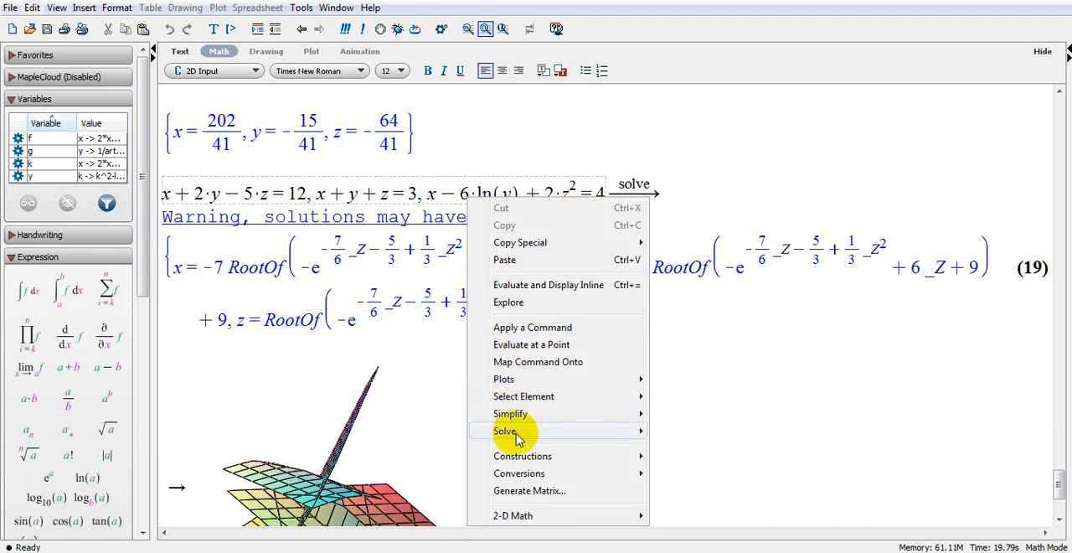
pyautogui.moveTo(519, 431)
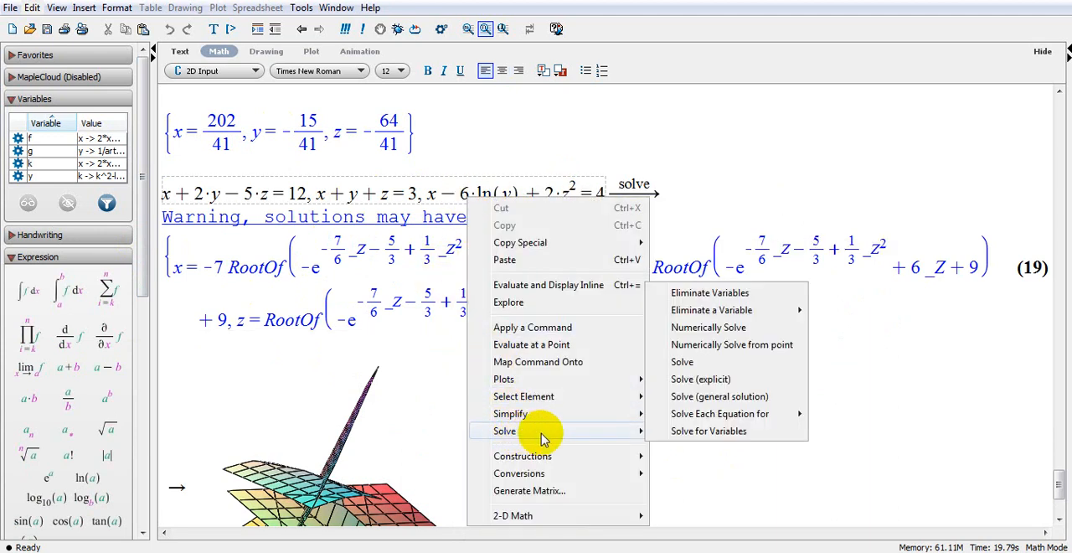
pyautogui.click(708, 327)
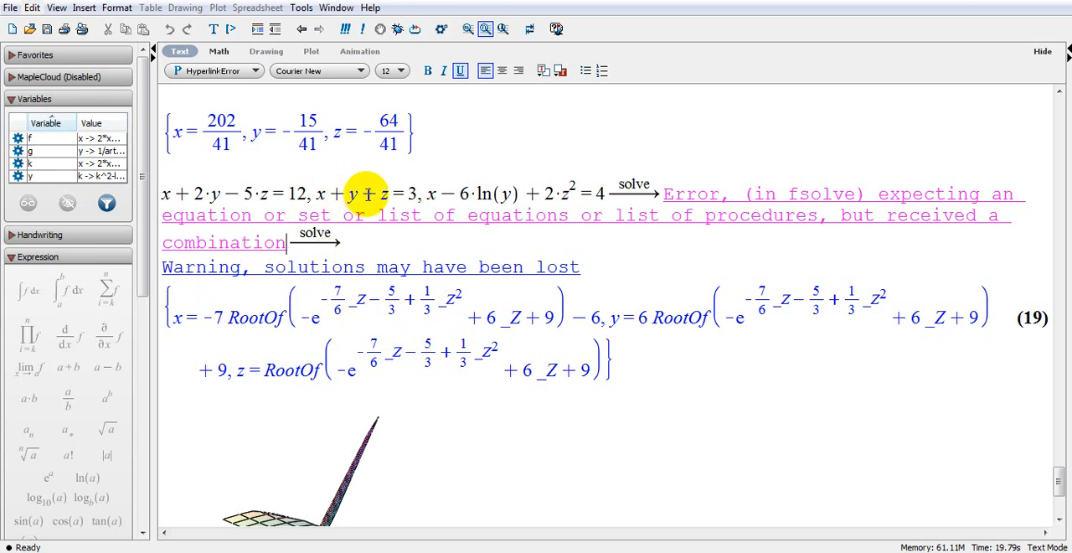
# Eliminate the variable x from the nonlinear three-equation system.
pyautogui.rightClick(368, 193)
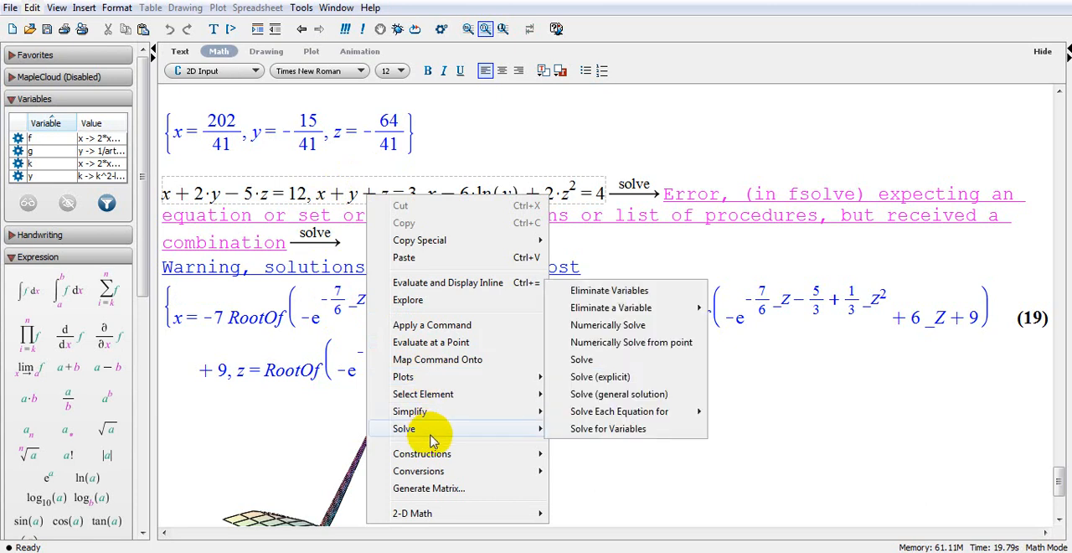
pyautogui.moveTo(611, 314)
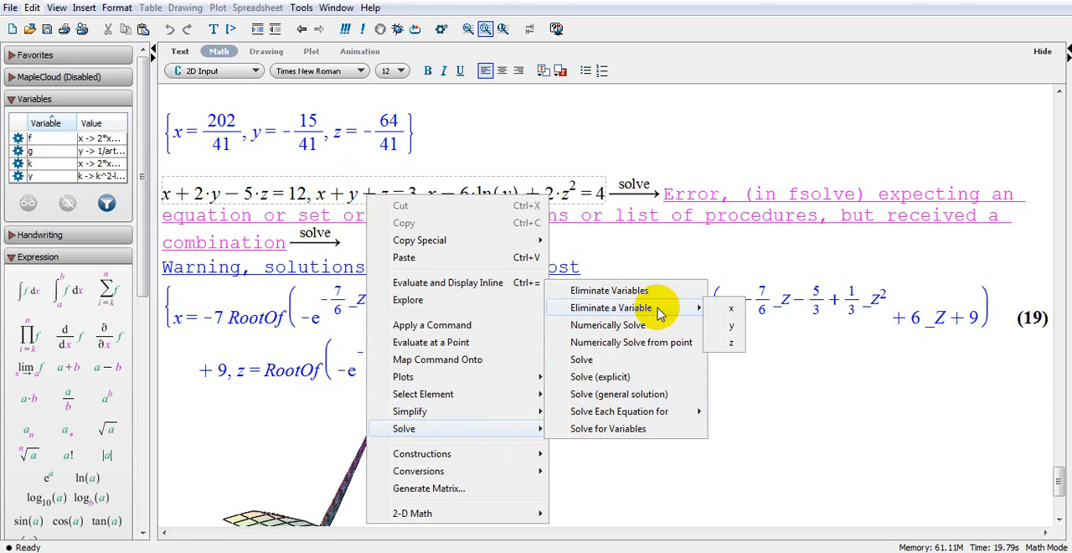
pyautogui.click(731, 308)
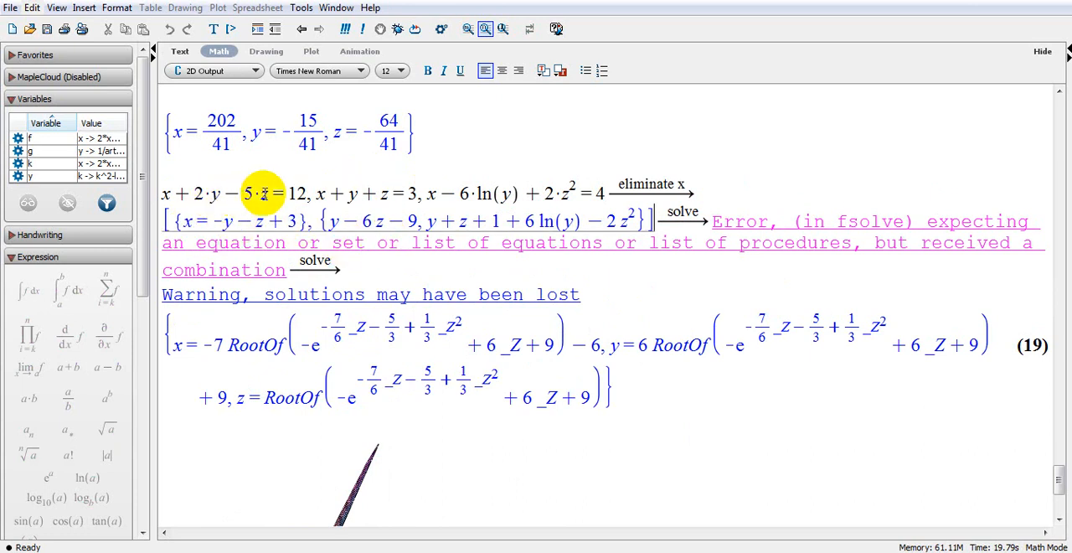
# Eliminate the variable y from the nonlinear three-equation system.
pyautogui.rightClick(322, 195)
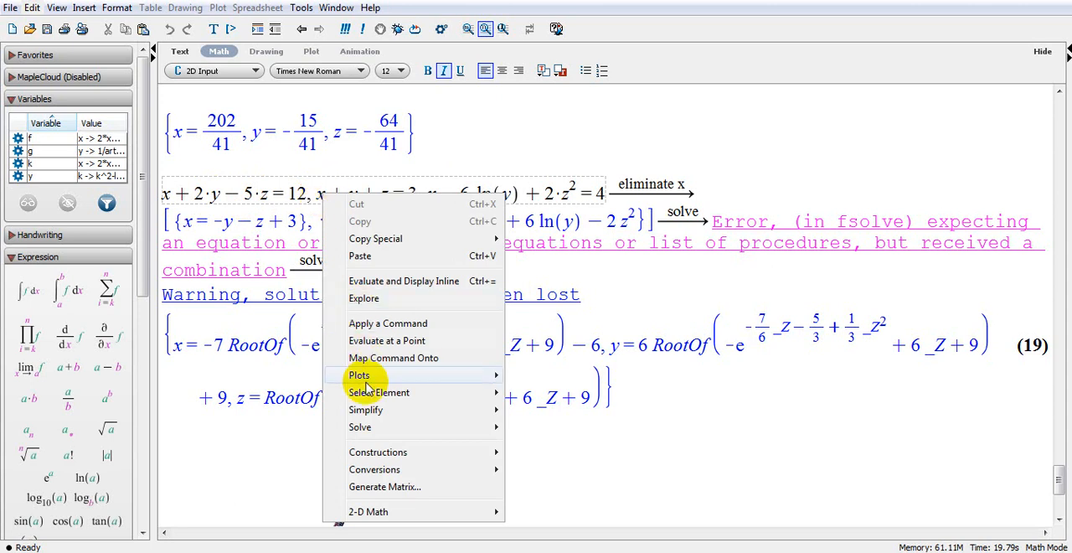
pyautogui.moveTo(383, 432)
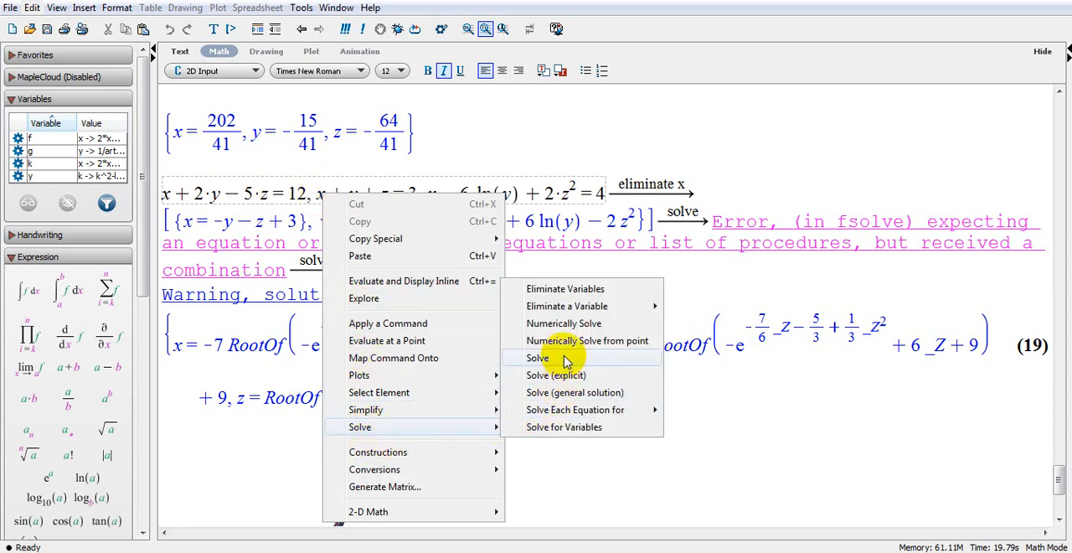
pyautogui.moveTo(651, 312)
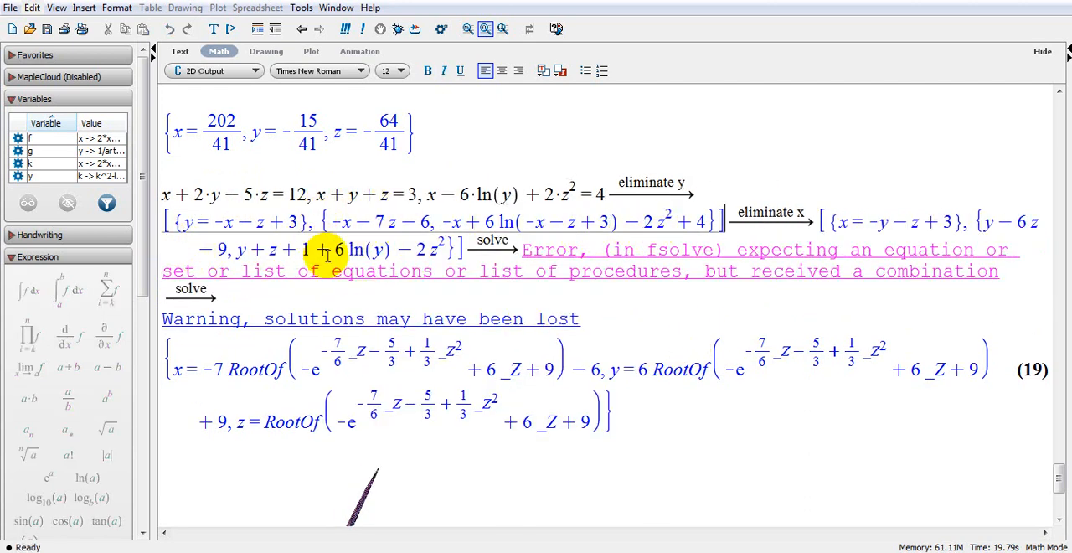
# Rotate the 3-D implicit plot to another viewing angle and begin a new math-mode line below it.
pyautogui.scroll(-4, 478, 426)
pyautogui.scroll(-2, 444, 422)
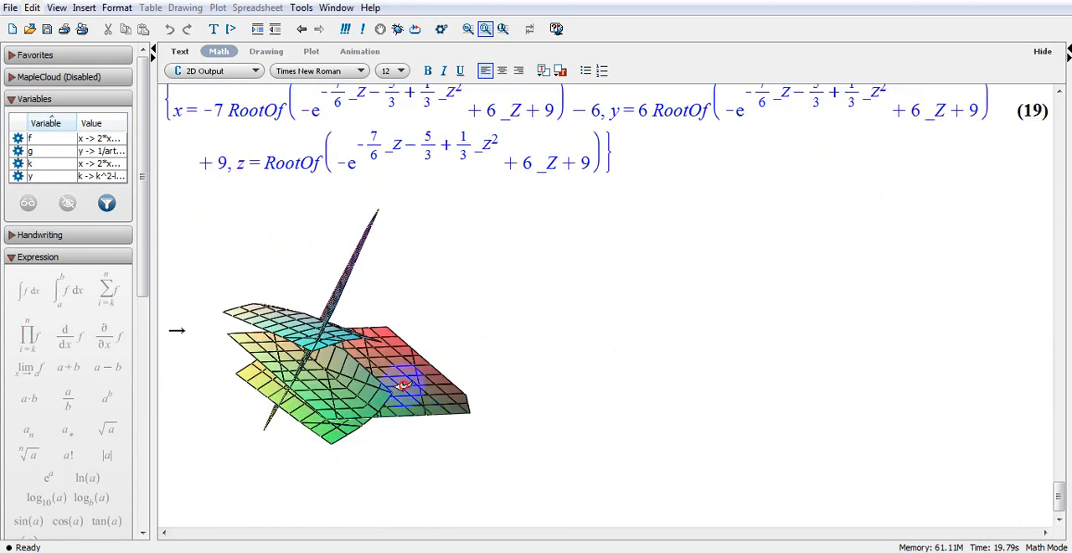
pyautogui.moveTo(404, 385); pyautogui.dragTo(402, 292)
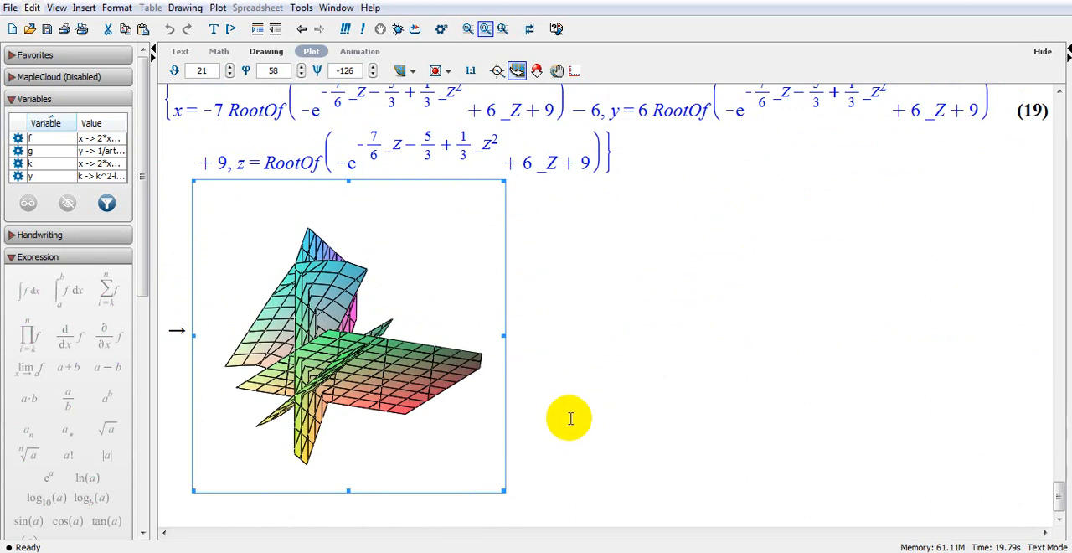
pyautogui.click(513, 467)
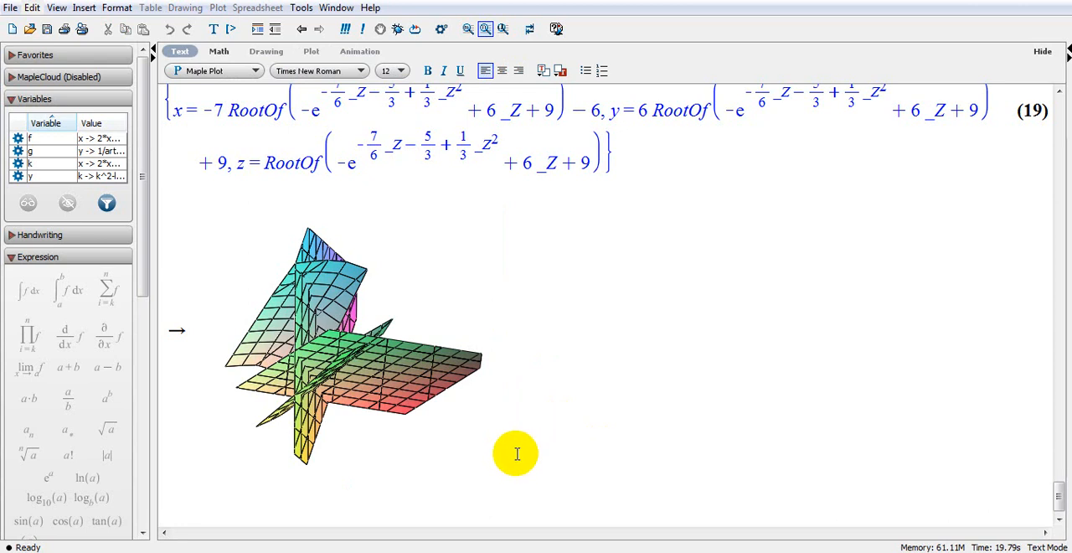
pyautogui.press('Down')
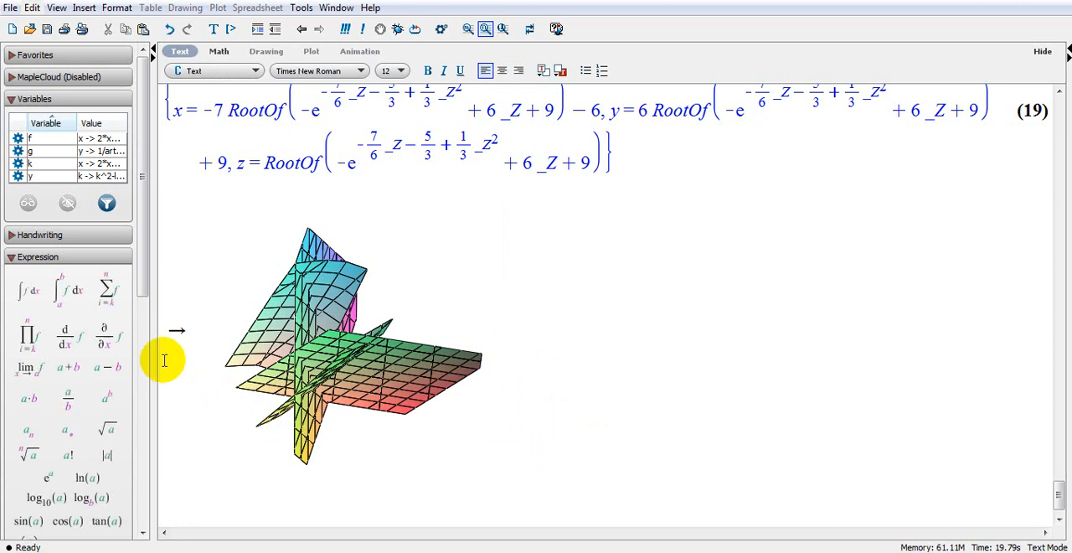
pyautogui.click(220, 52)
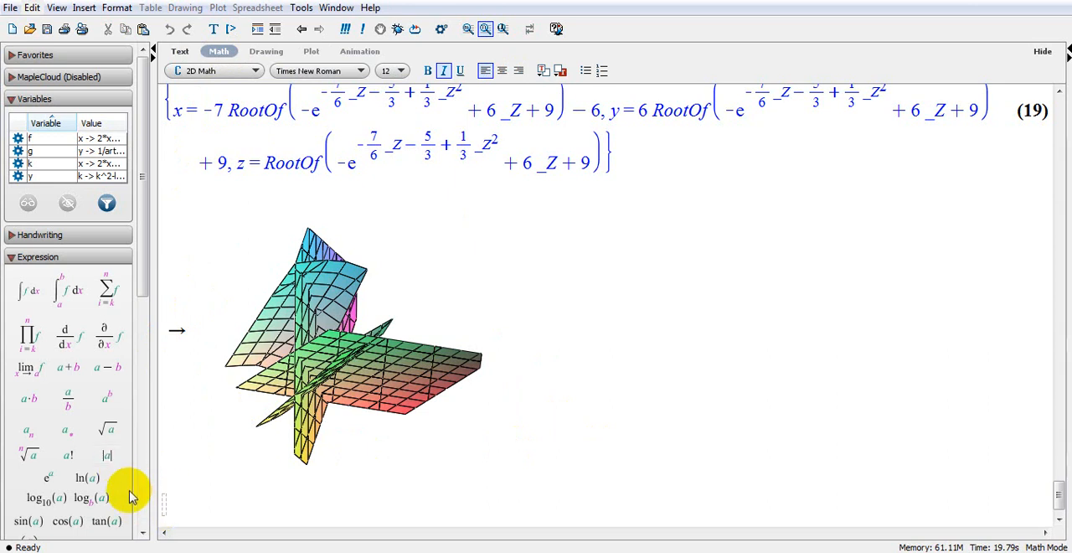
# View the full stored definition of the variable k, and close its viewer.
pyautogui.click(11, 100)
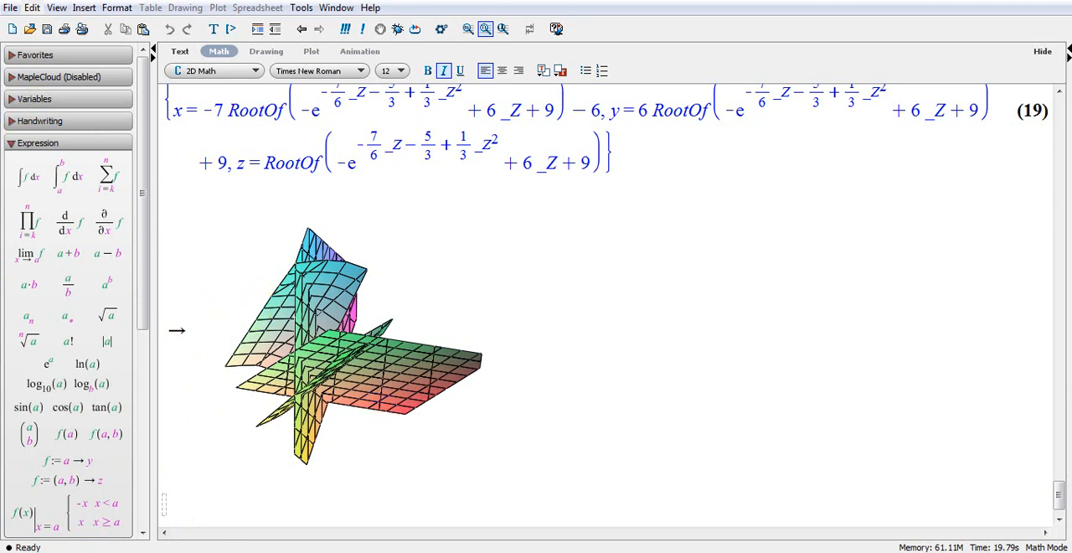
pyautogui.moveTo(630, 551)
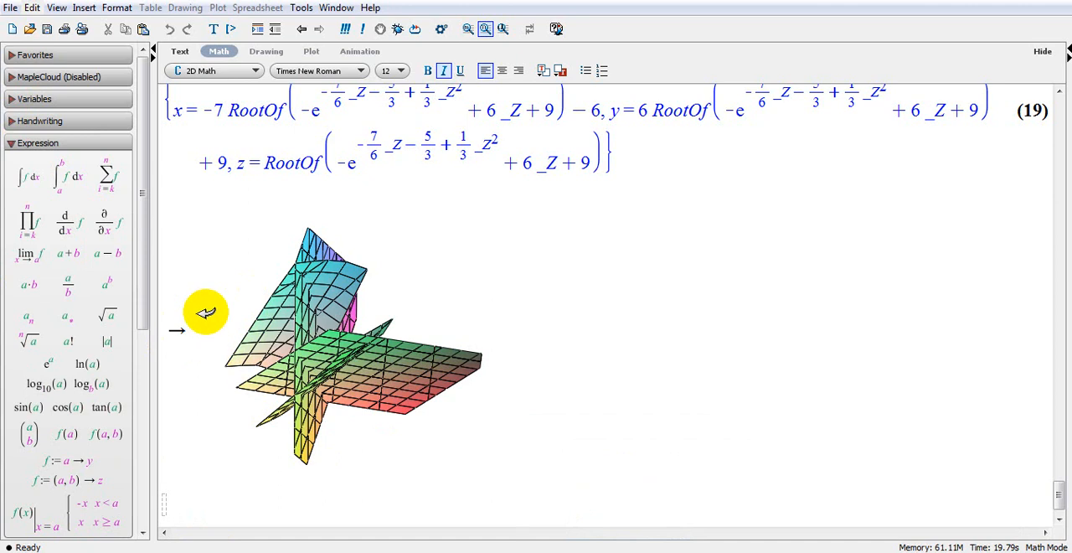
pyautogui.click(14, 100)
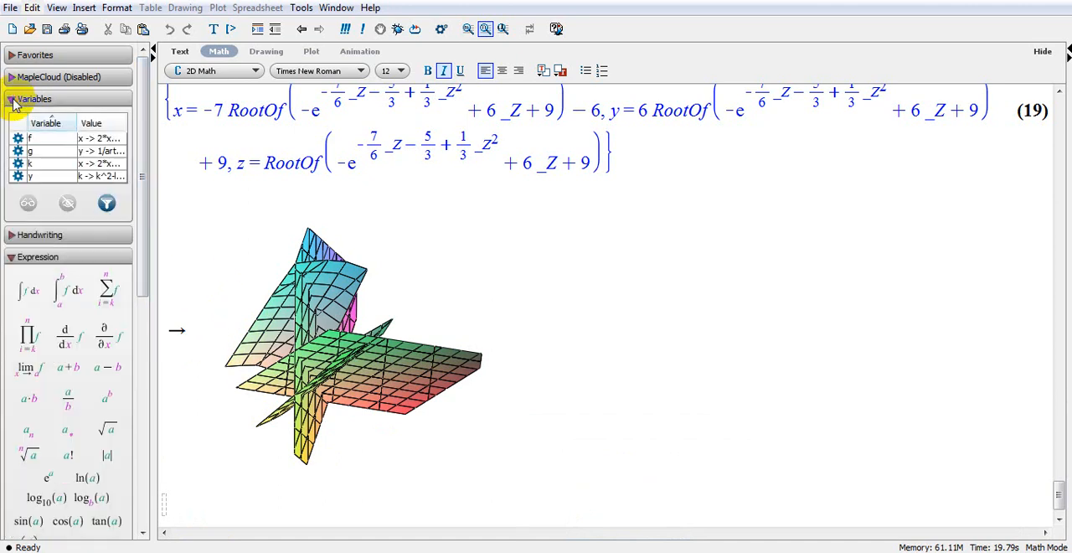
pyautogui.click(36, 165)
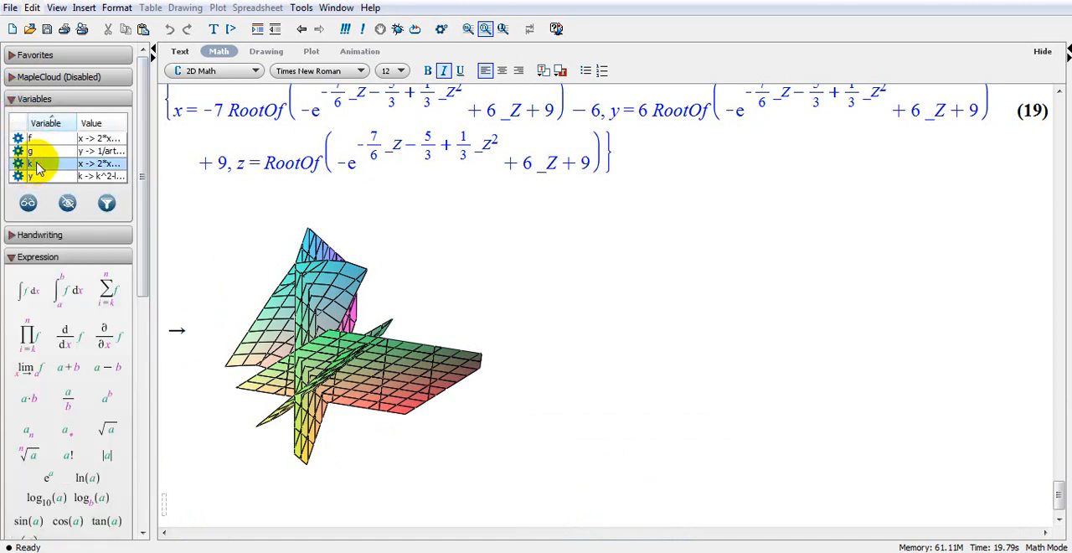
pyautogui.click(28, 204)
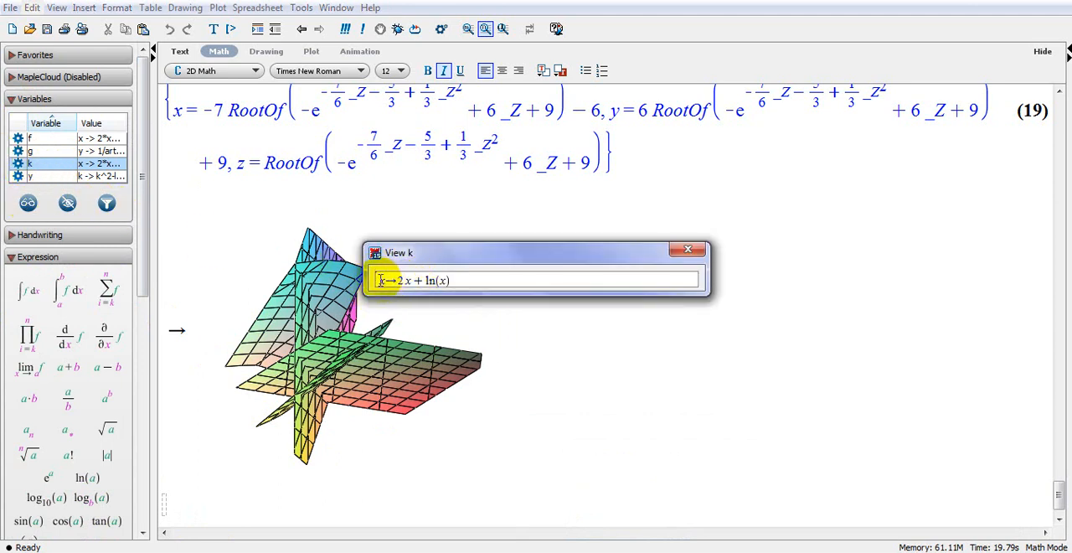
pyautogui.click(688, 249)
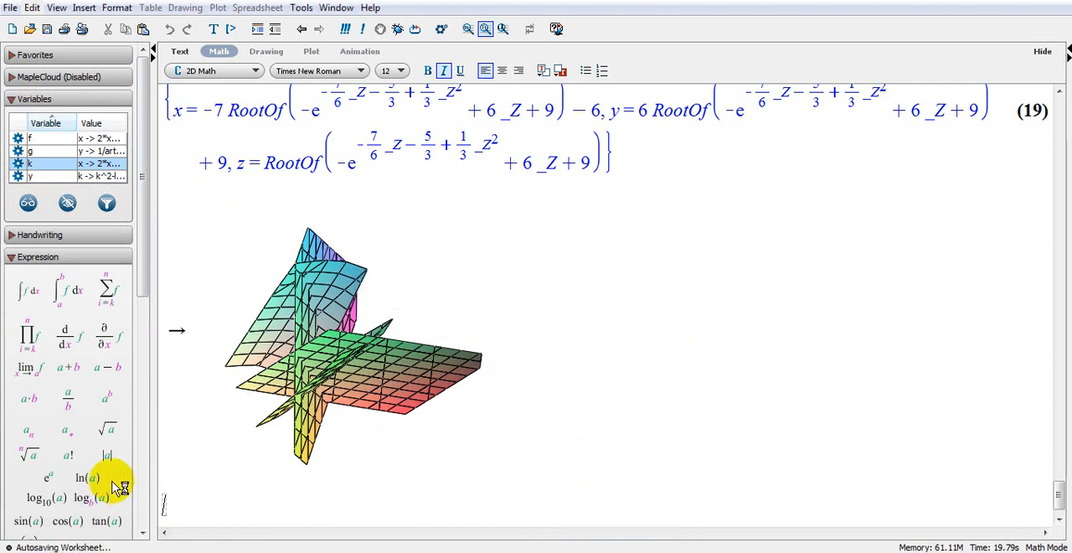
# Evaluate k(2) below the 3-D plot and approximate the result to 5 digits.
pyautogui.write('K')
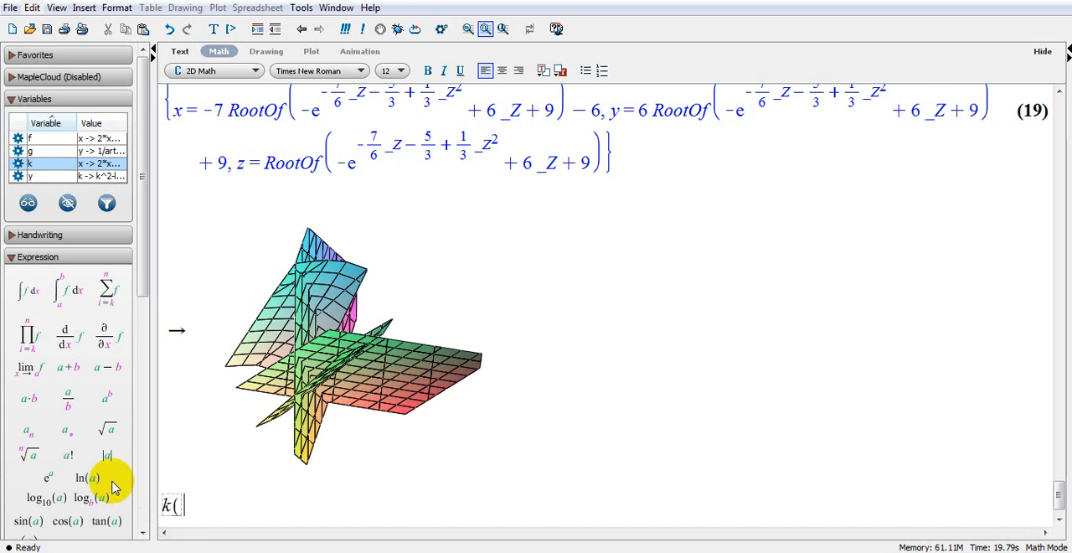
pyautogui.write('(2)')
pyautogui.press('Return')
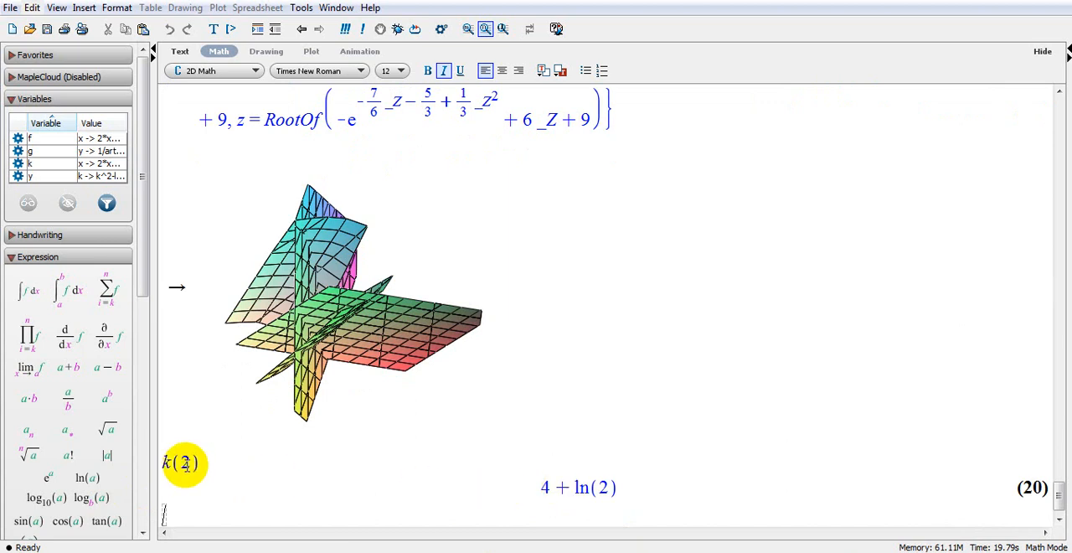
pyautogui.rightClick(566, 493)
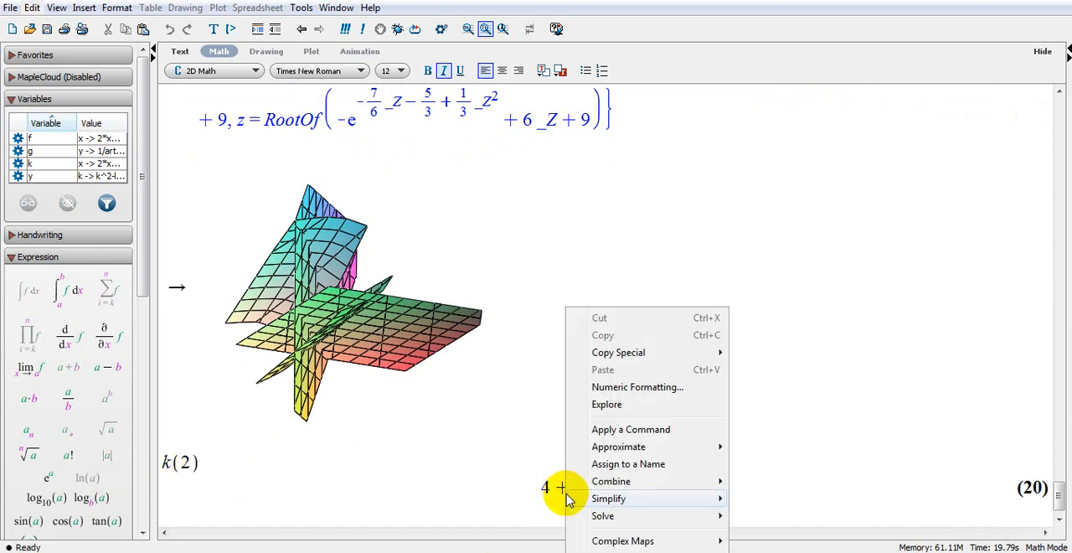
pyautogui.moveTo(670, 446)
pyautogui.click(756, 446)
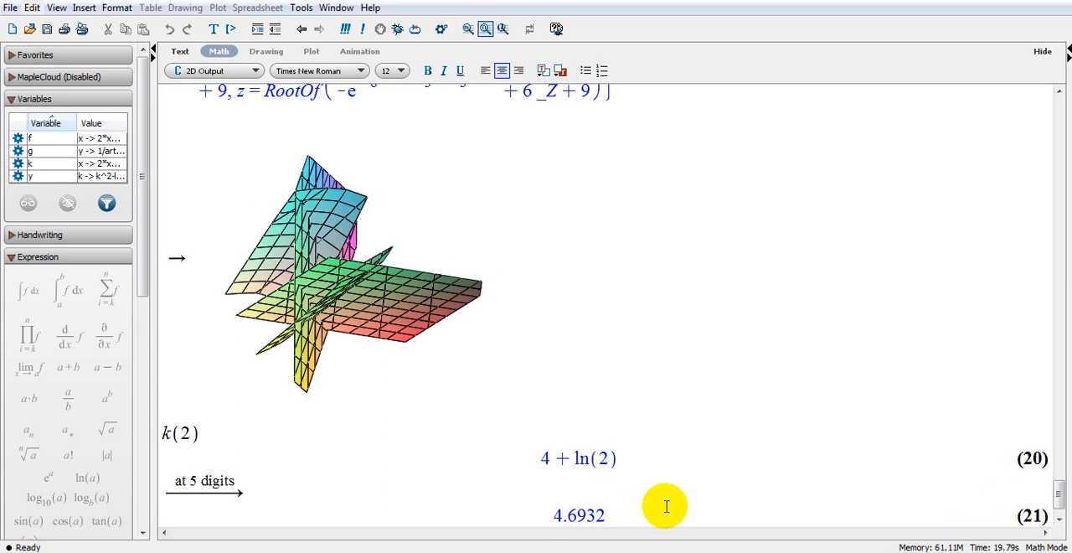
# Redefine k with k(x) := x, choosing function definition as its meaning.
pyautogui.press('Return')
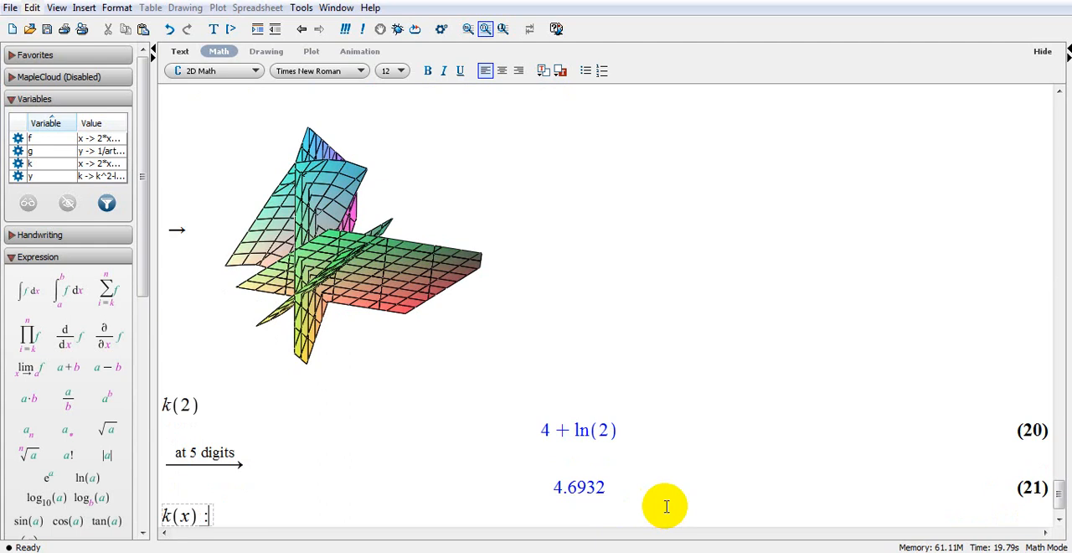
pyautogui.press('Return')
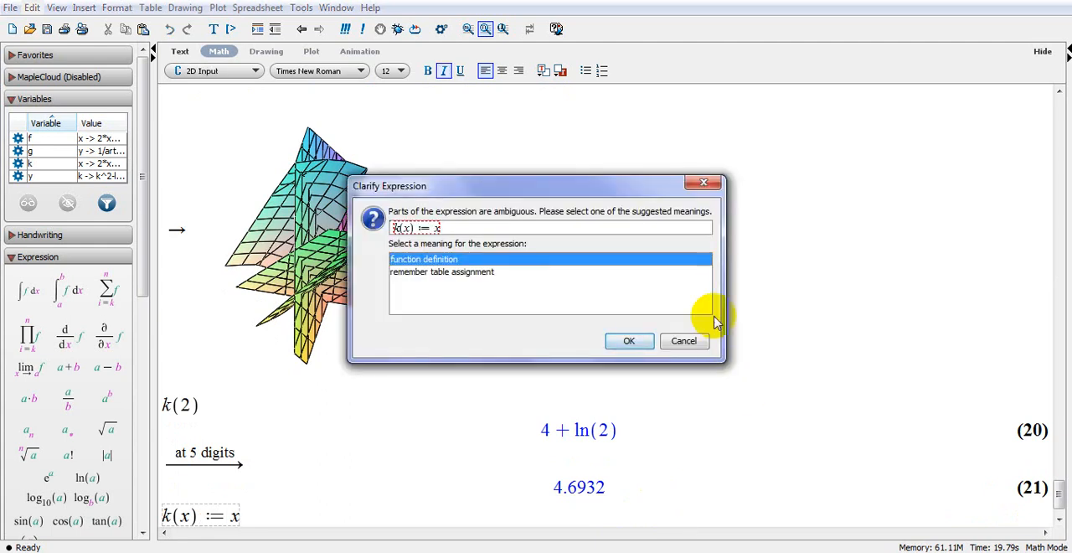
pyautogui.click(621, 339)
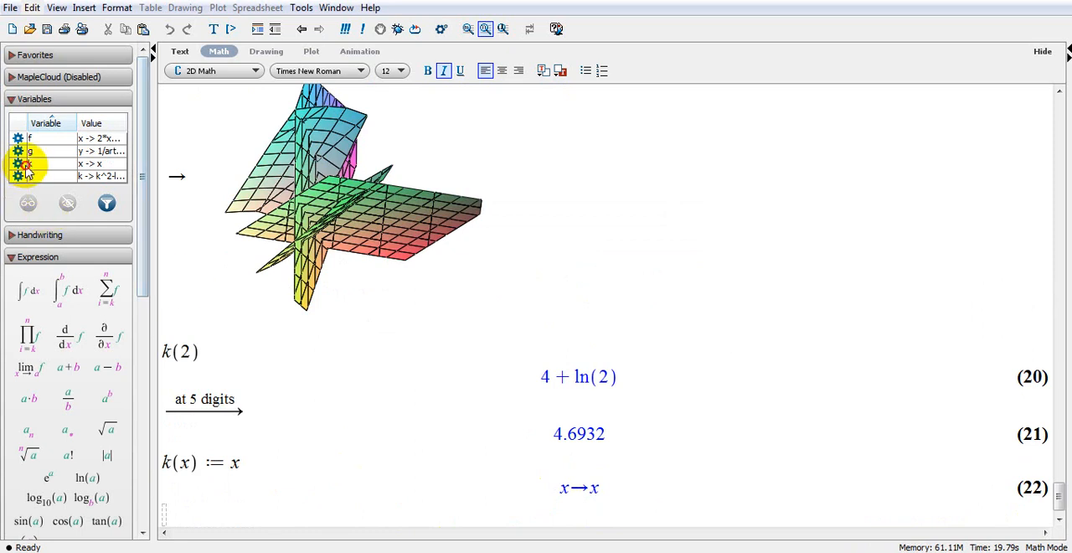
# View the redefined variable k to check its stored definition, and close its viewer.
pyautogui.click(28, 164)
pyautogui.click(28, 203)
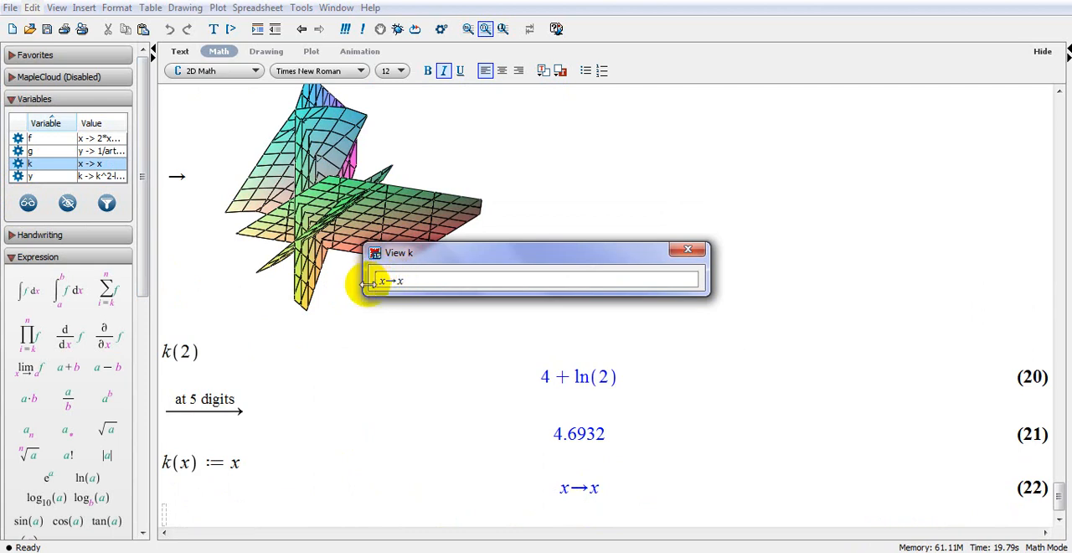
pyautogui.click(685, 251)
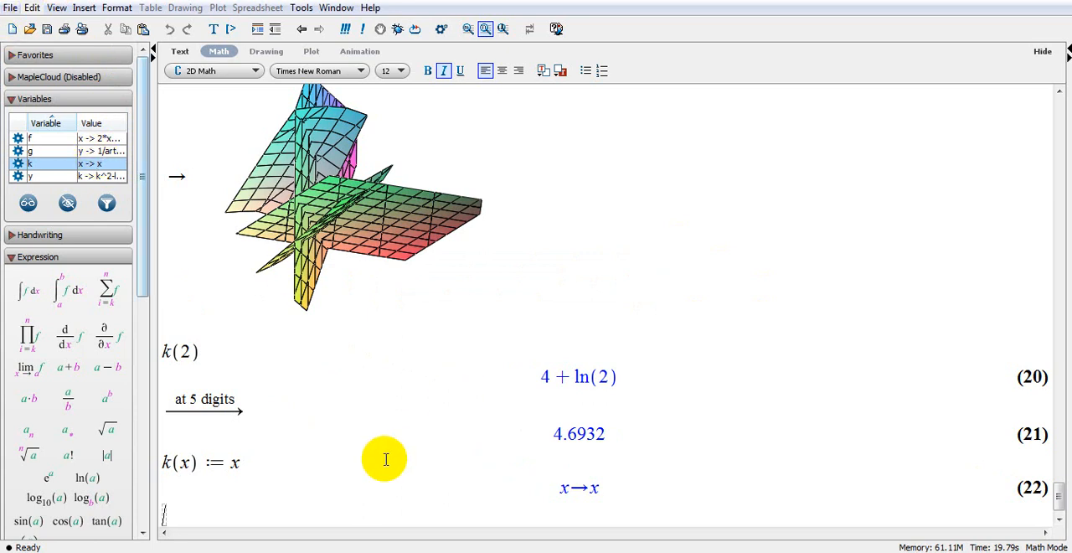
# Review the function definitions and evaluations at the beginning of the worksheet.
pyautogui.hotkey('ctrl', 'a')
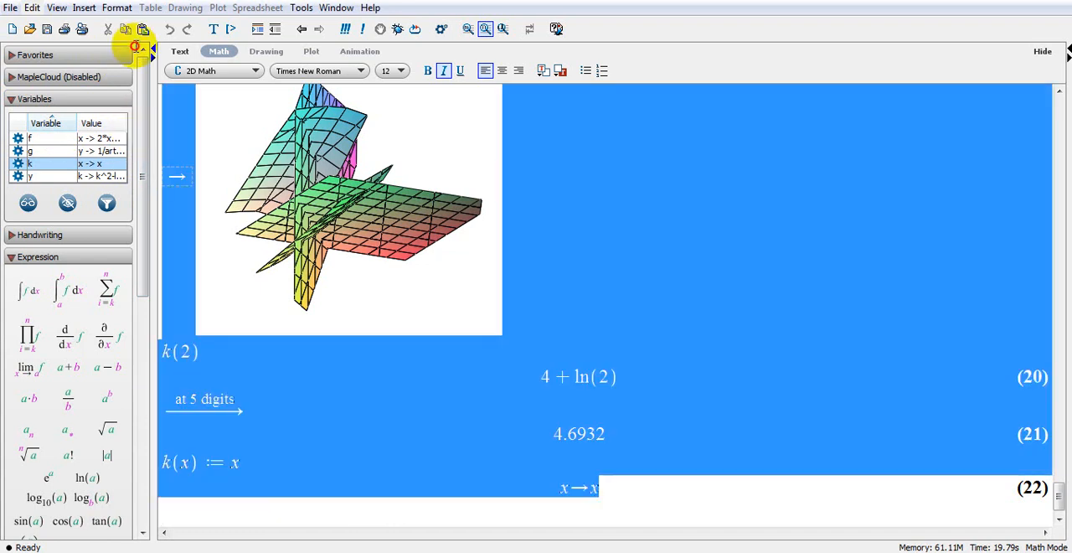
pyautogui.moveTo(1058, 494); pyautogui.dragTo(1064, 99)
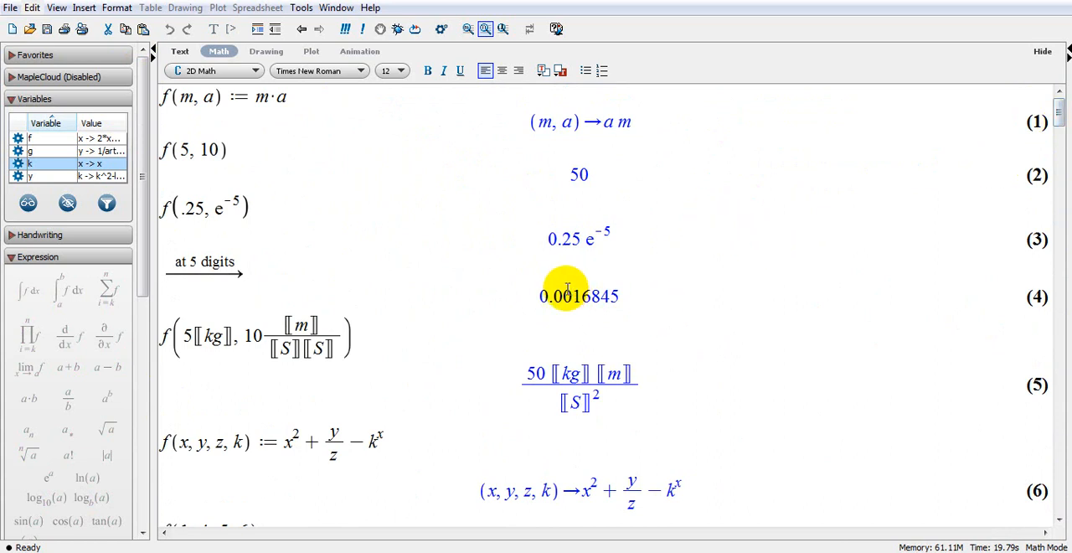
pyautogui.scroll(-3, 575, 304)
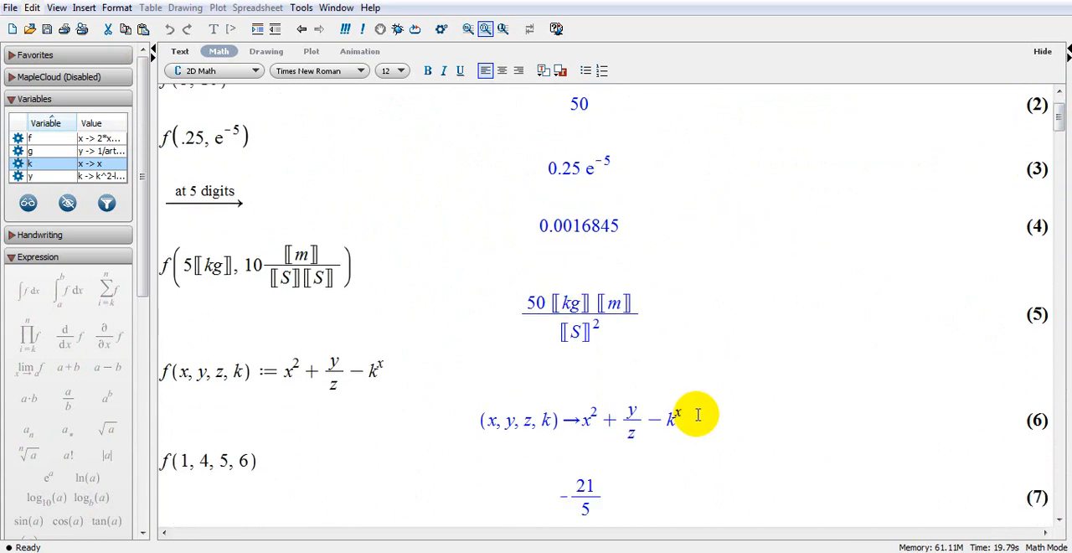